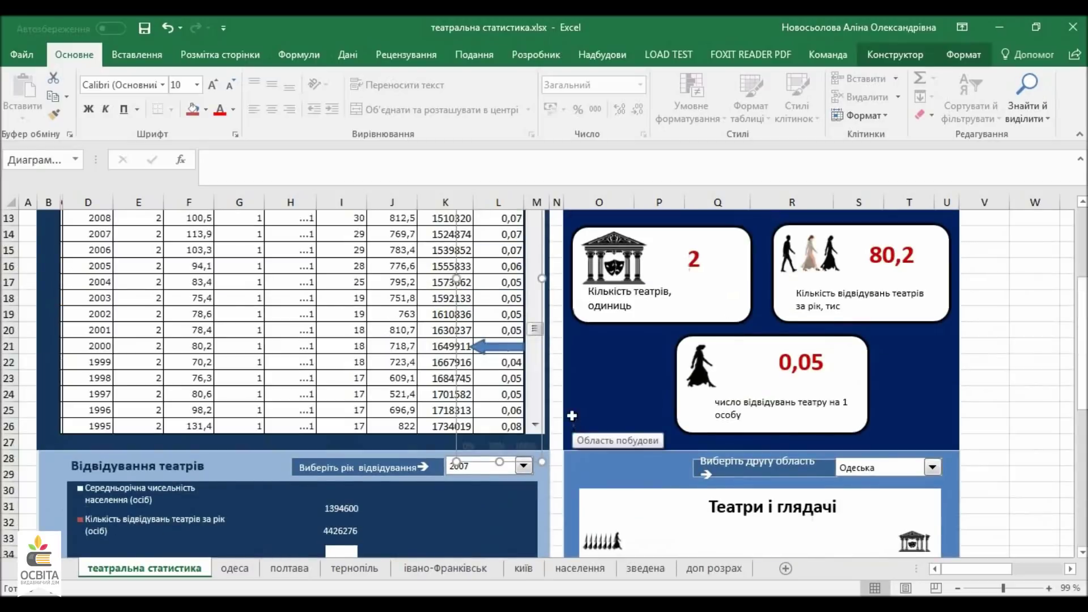
- Choose another region as the second region for the Театри і глядачі comparison on the dashboard
scroll(568, 431, "down", 4)
scroll(569, 432, "down", 2)
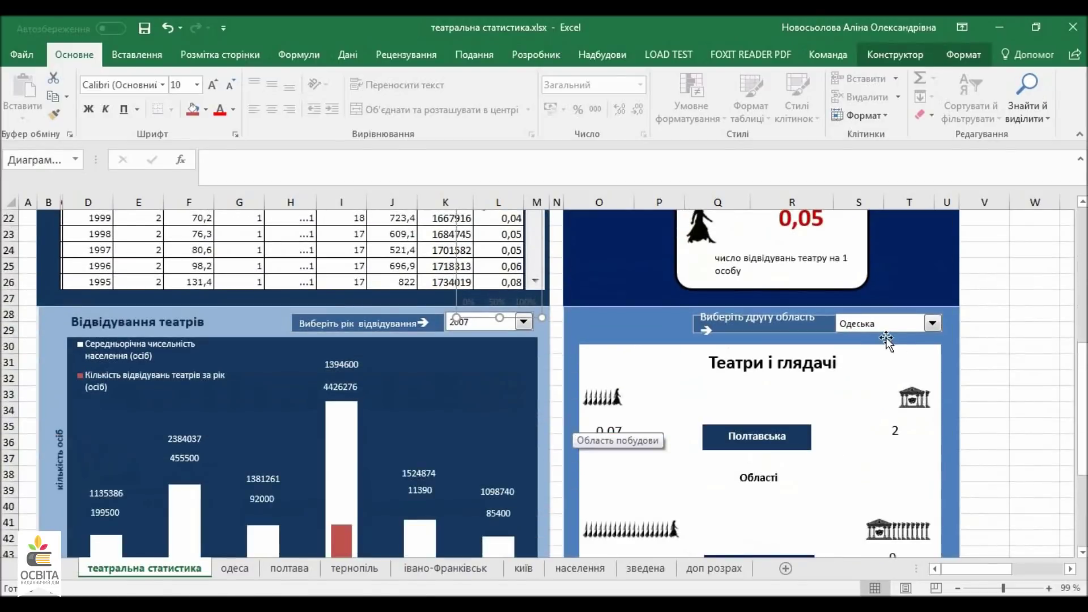
left_click(932, 323)
left_click(867, 365)
scroll(774, 439, "down", 1)
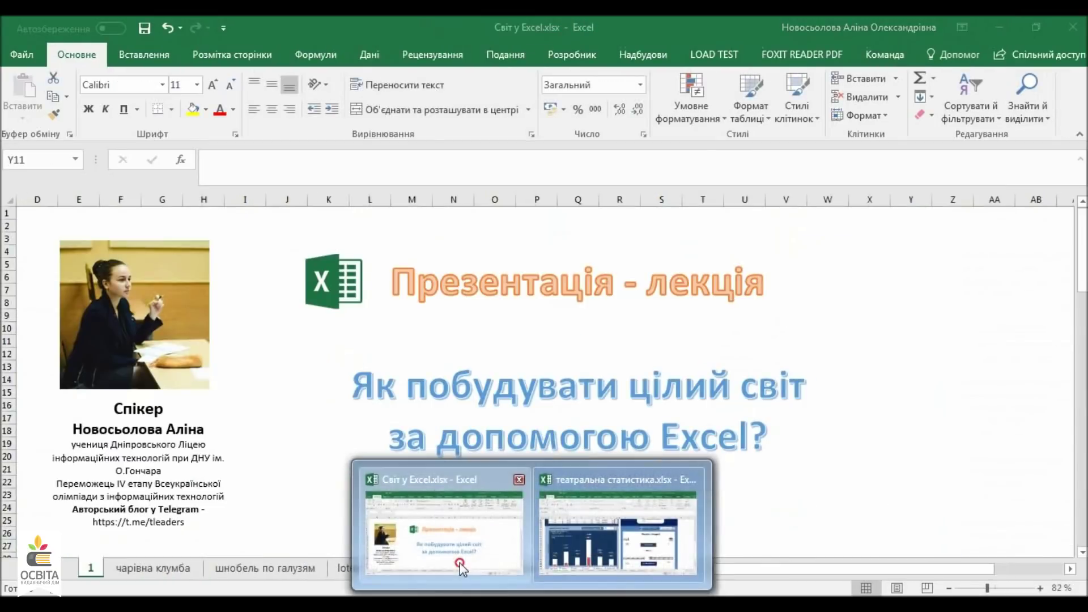
- Switch to the Світ у Excel.xlsx workbook and set the butterfly count on the чарівна клумба sheet to 3
left_click(449, 561)
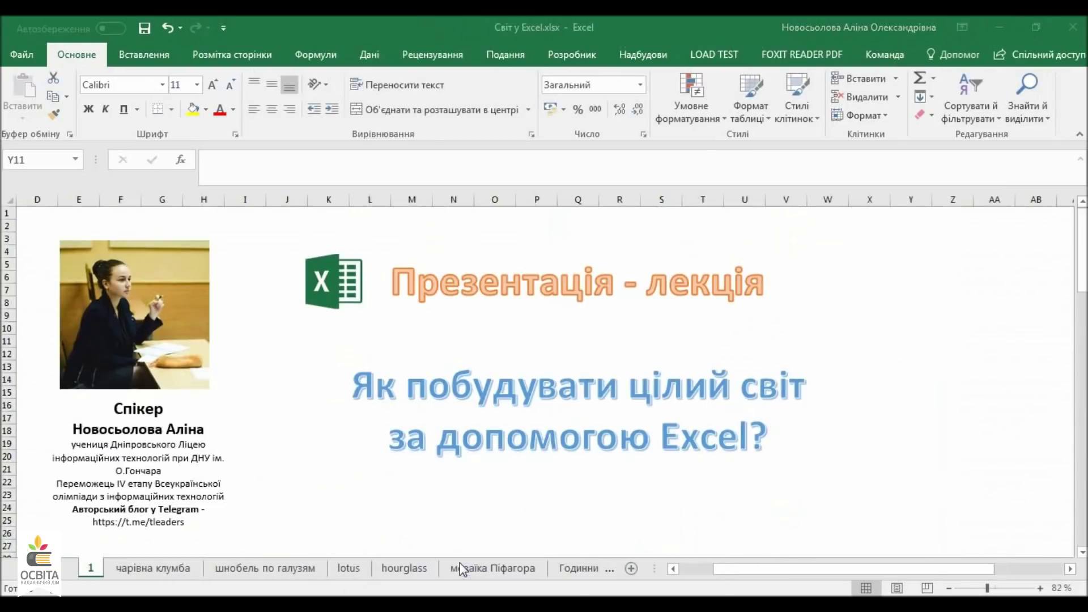
left_click(181, 569)
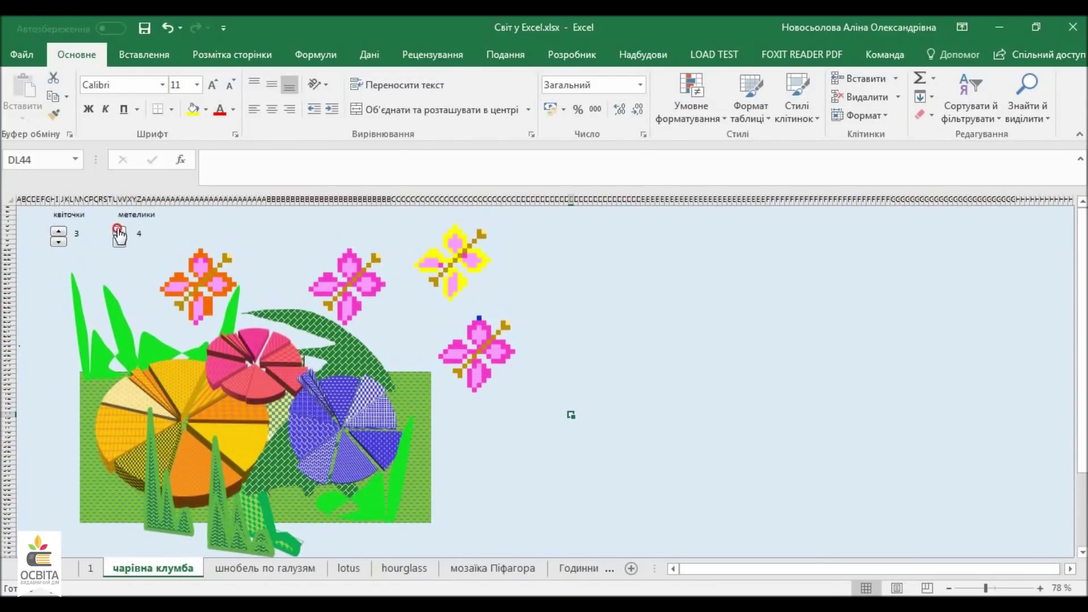
left_click(119, 232)
left_click(119, 242)
left_click(119, 242)
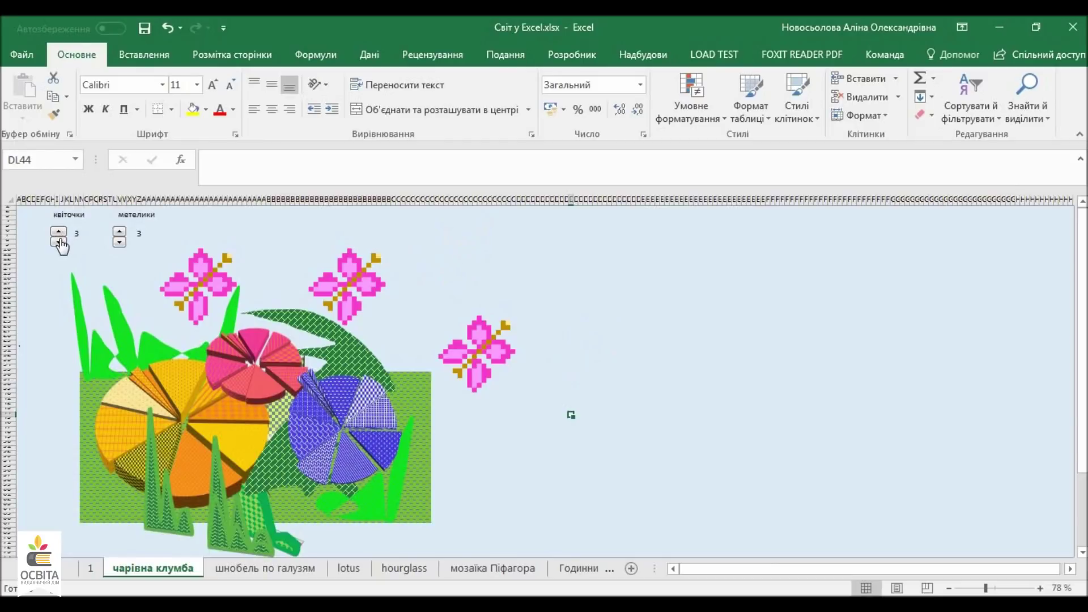
- On the шнобель по галузям sheet, try 12% and finally 20% in cell I1 to drive the grid chart
left_click(271, 568)
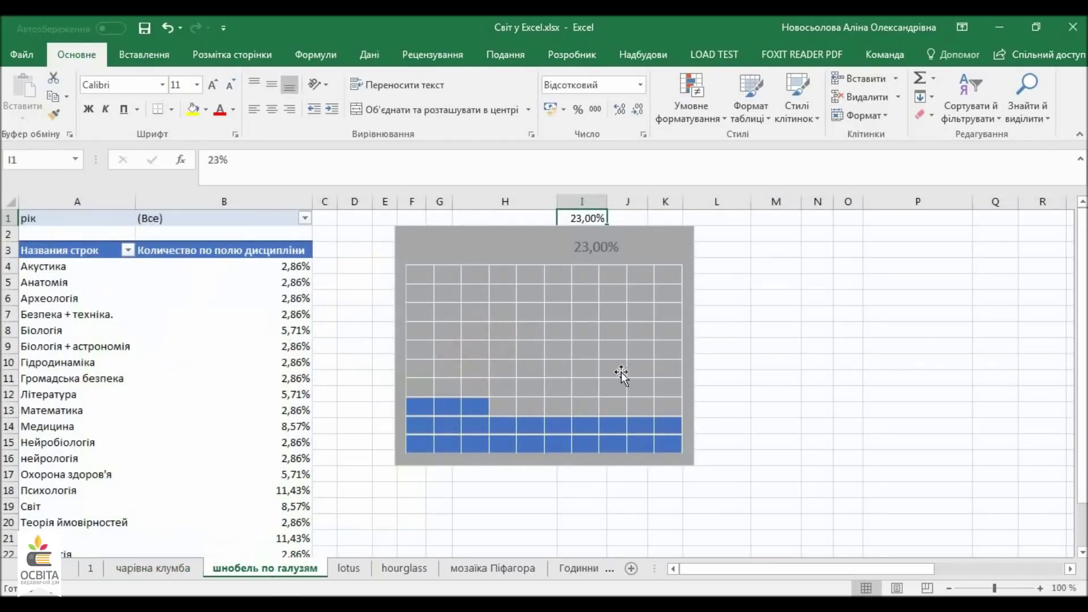
type("12%")
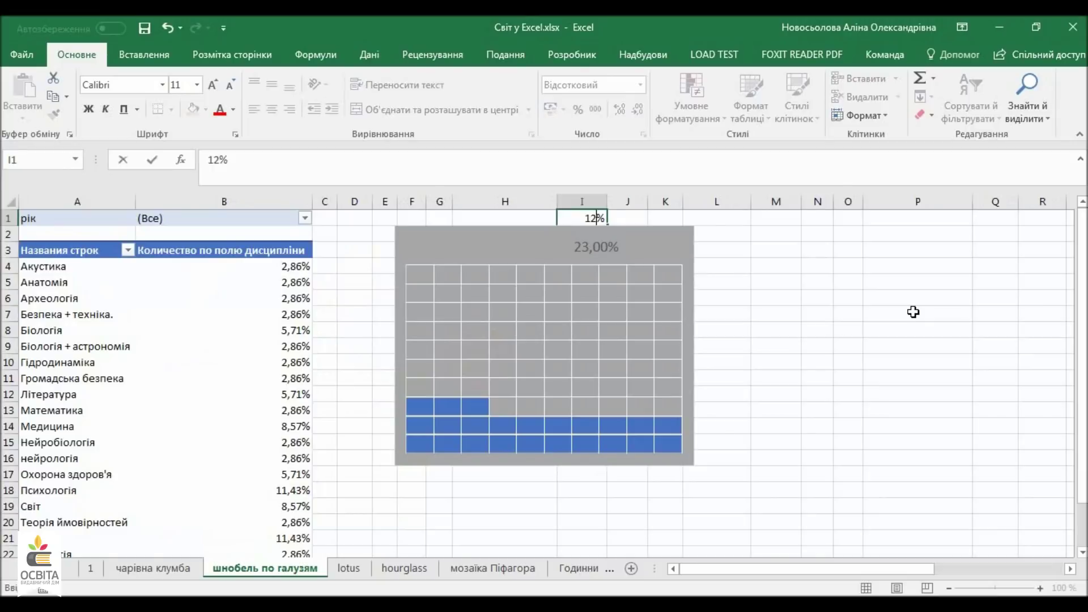
key("Return")
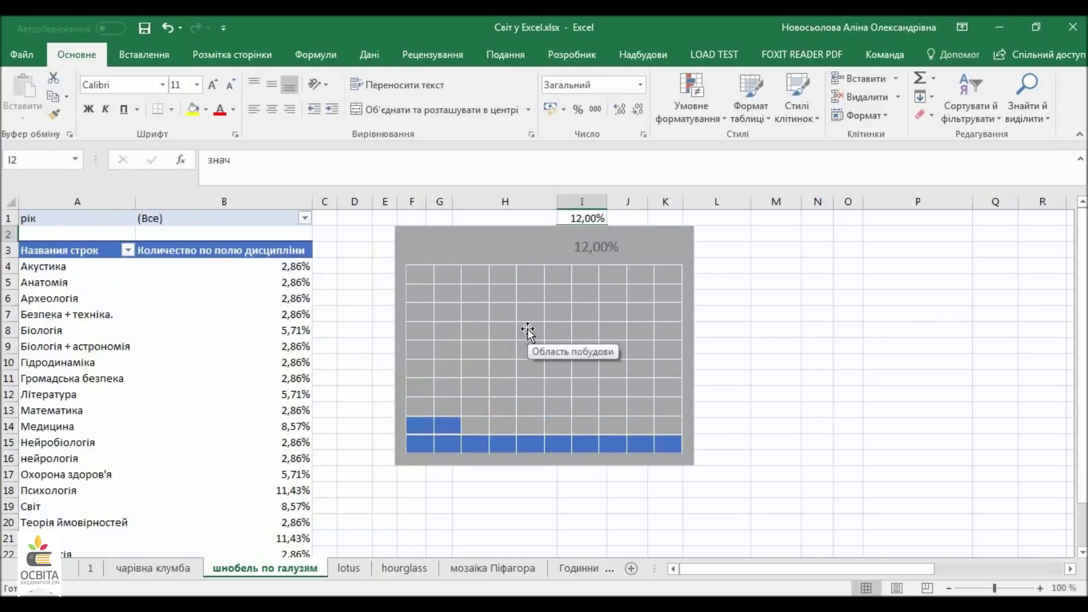
left_click(589, 219)
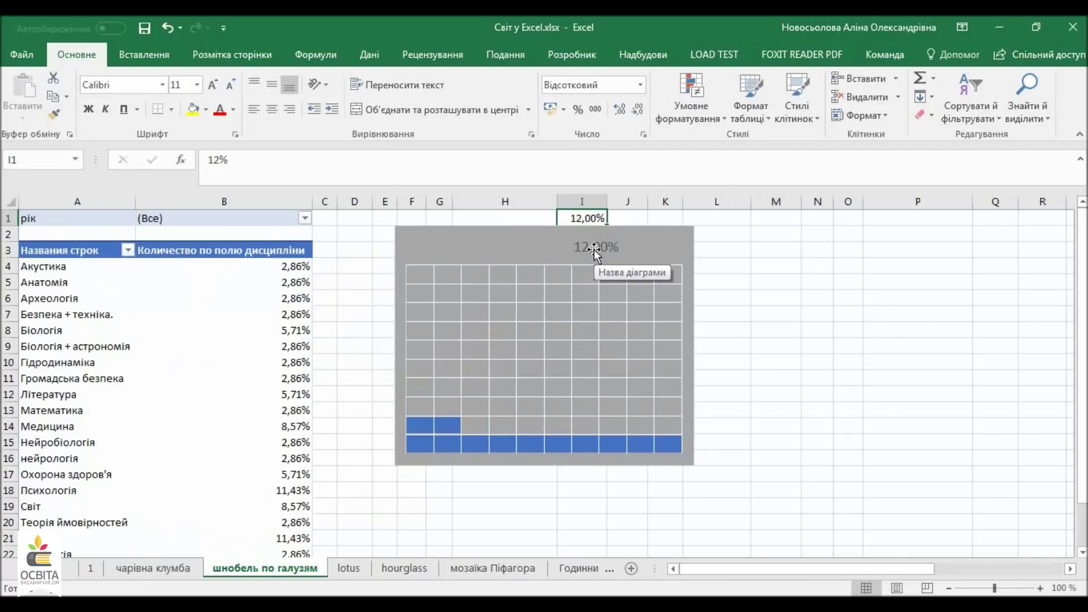
type("20")
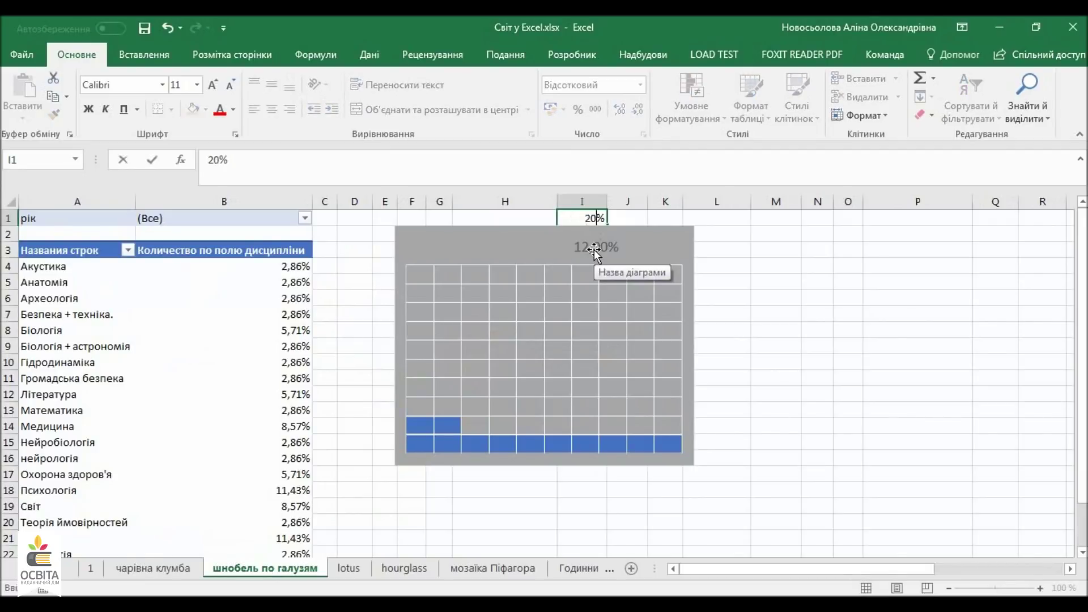
key("Return")
- On the lotus sheet, try several petal counts for the ЛОТОС chart, ending with 24 petals
left_click(349, 568)
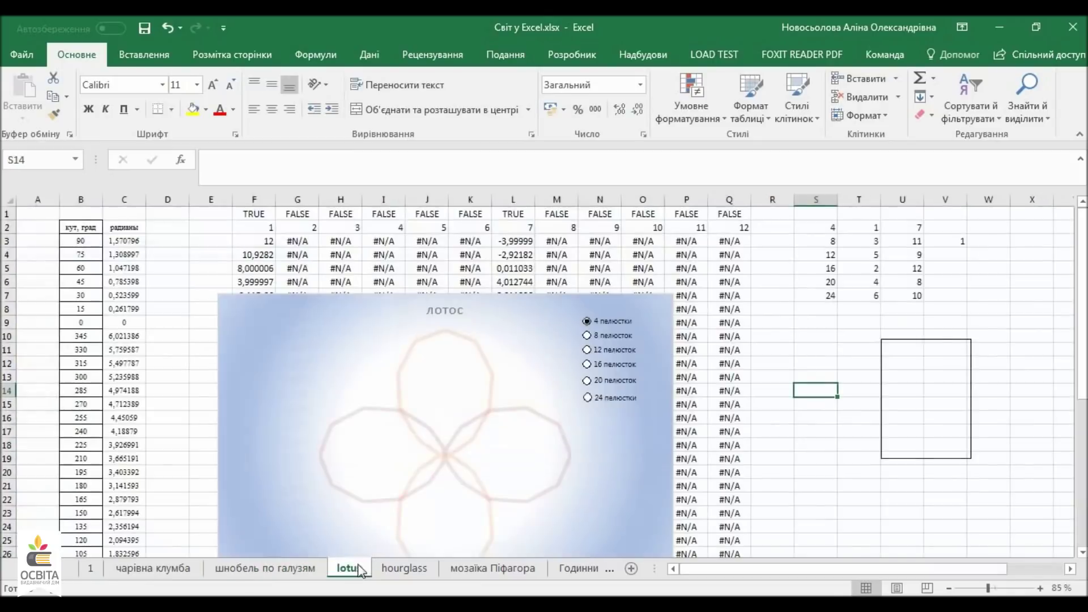
left_click(594, 347)
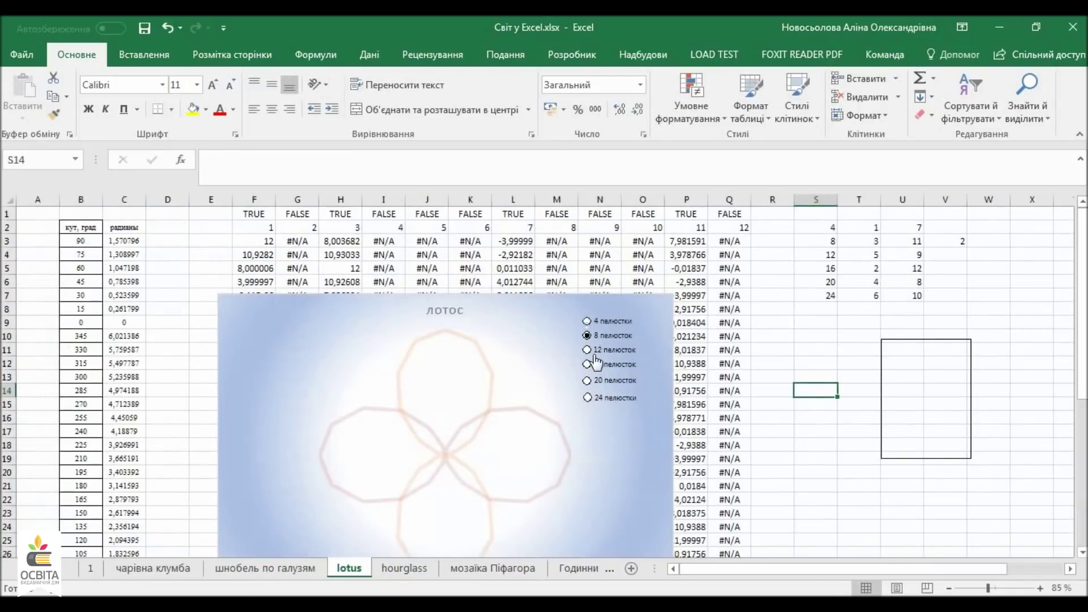
left_click(604, 365)
left_click(600, 380)
left_click(592, 398)
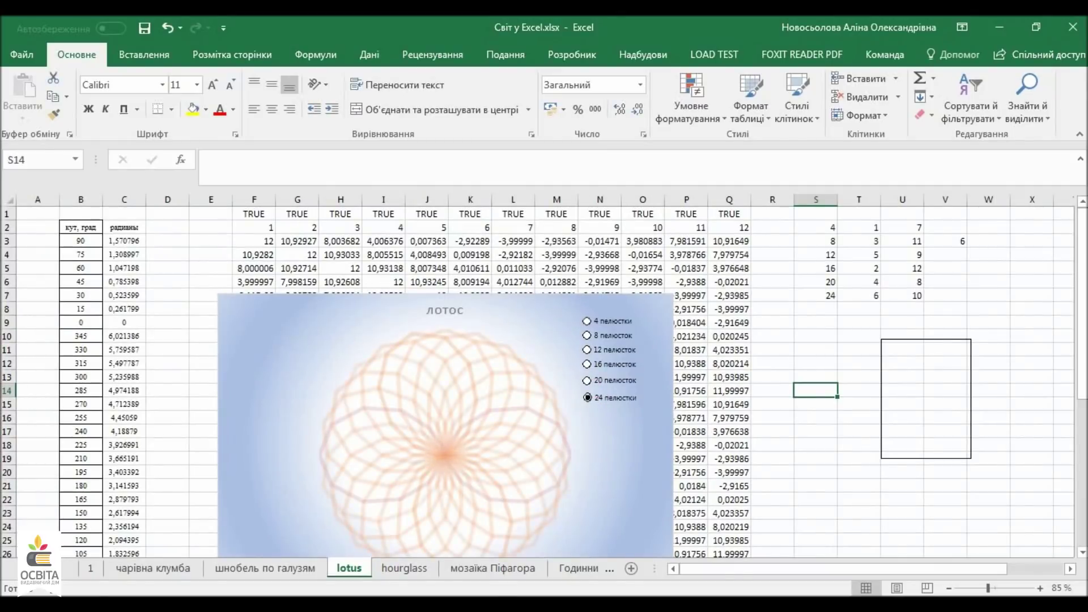
- On the hourglass sheet, step the day counter back and forth, ending on day 15
left_click(404, 568)
left_click(271, 229)
left_click(270, 229)
left_click(270, 229)
left_click(271, 230)
left_click(273, 447)
left_click(272, 442)
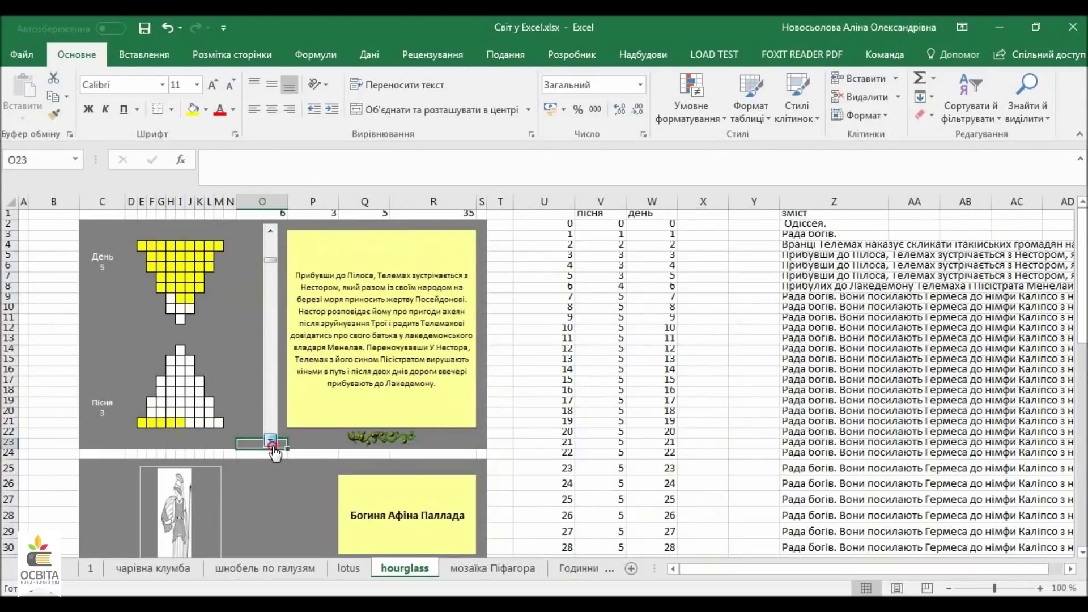
left_click(271, 442)
left_click(272, 442)
left_click(271, 442)
left_click(272, 442)
left_click(271, 442)
left_click(272, 442)
left_click(271, 442)
left_click(272, 442)
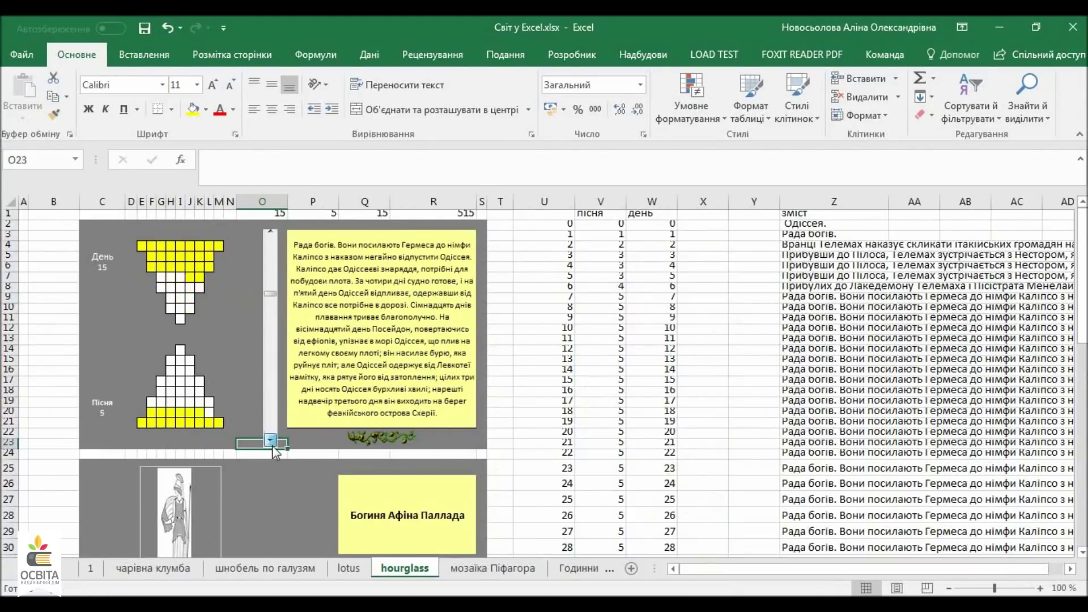
- On the мозаїка Піфагора sheet, set cell A1 to 12 and select cell AE9 in the mosaic
left_click(534, 568)
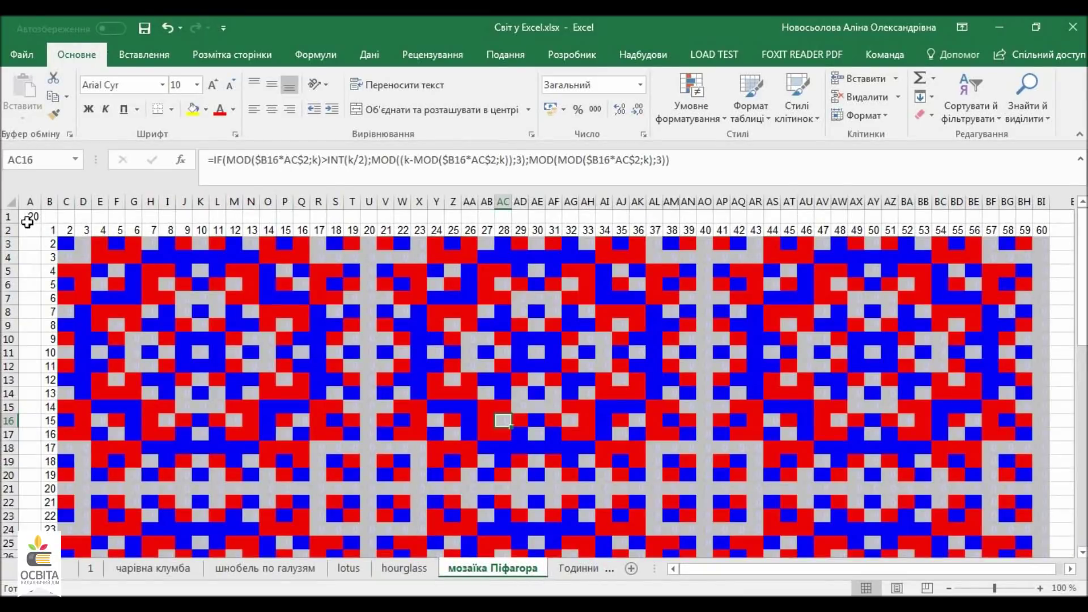
key("Return")
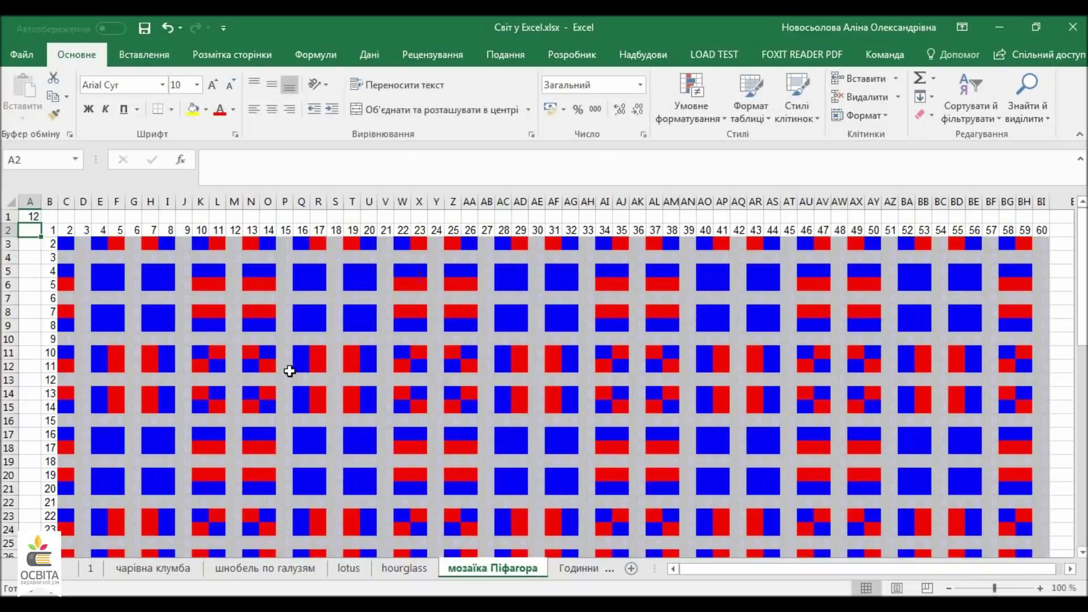
scroll(562, 405, "down", 1)
scroll(519, 498, "up", 1)
left_click(537, 355)
left_click(533, 330)
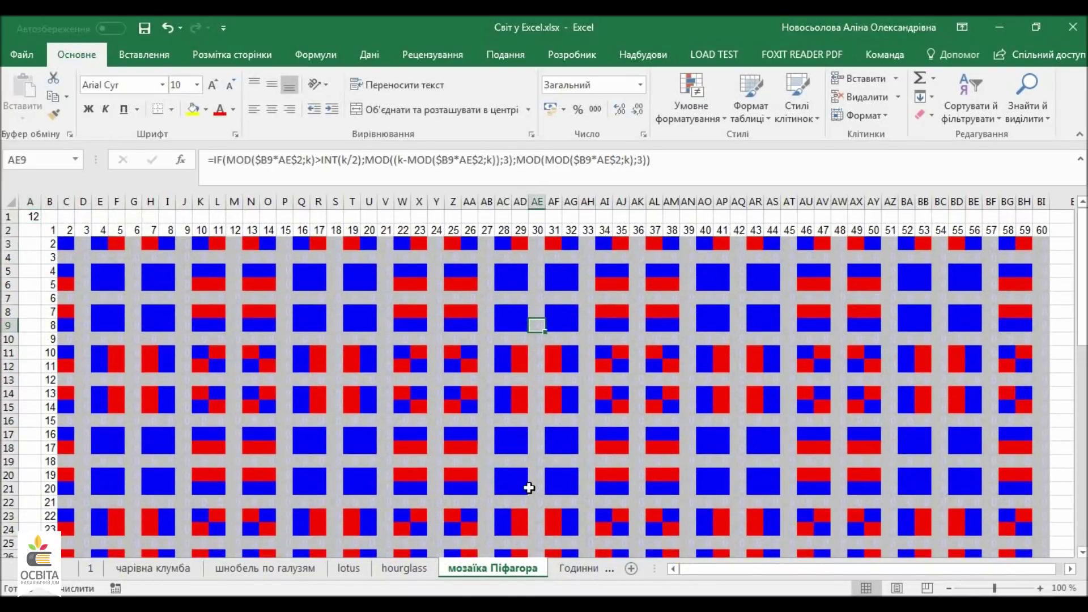
- On the Годинник sheet, set the clock's hour in N2 to 16 and its minutes in O2 to 12
left_click(566, 568)
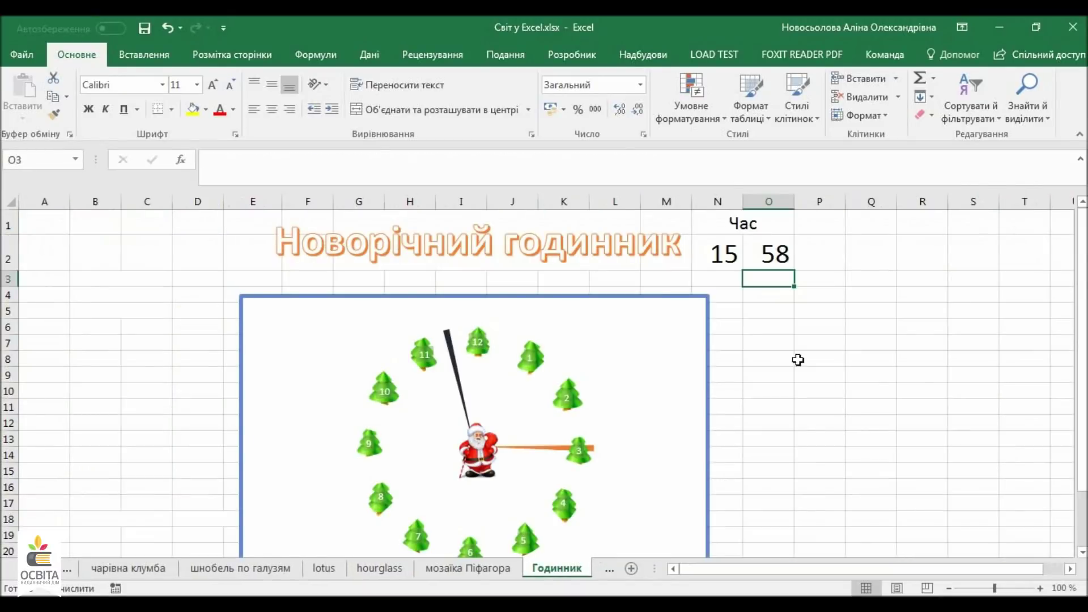
left_click(774, 289)
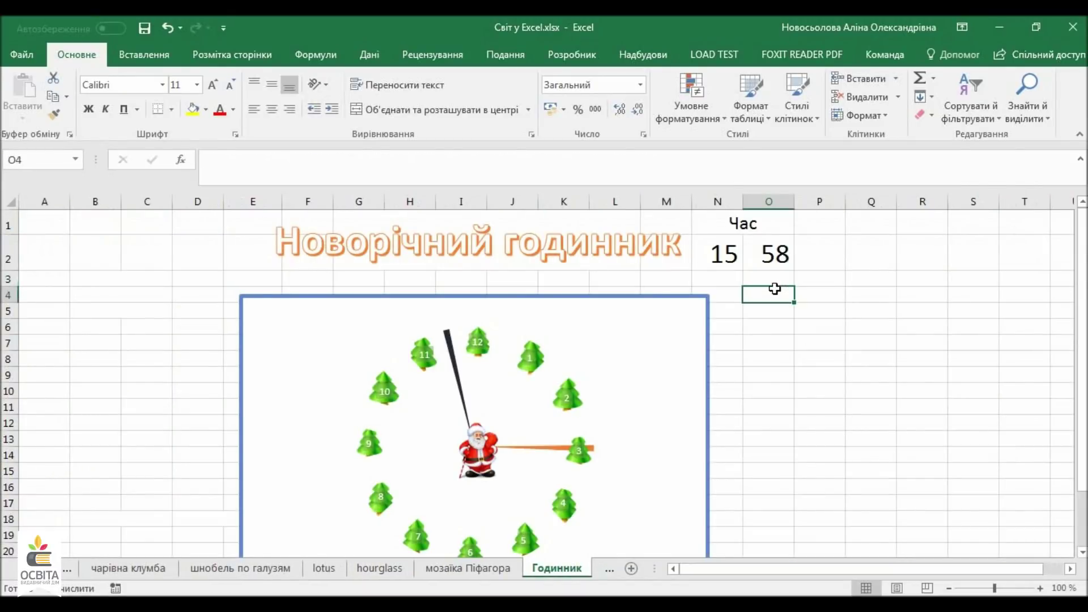
left_click(733, 254)
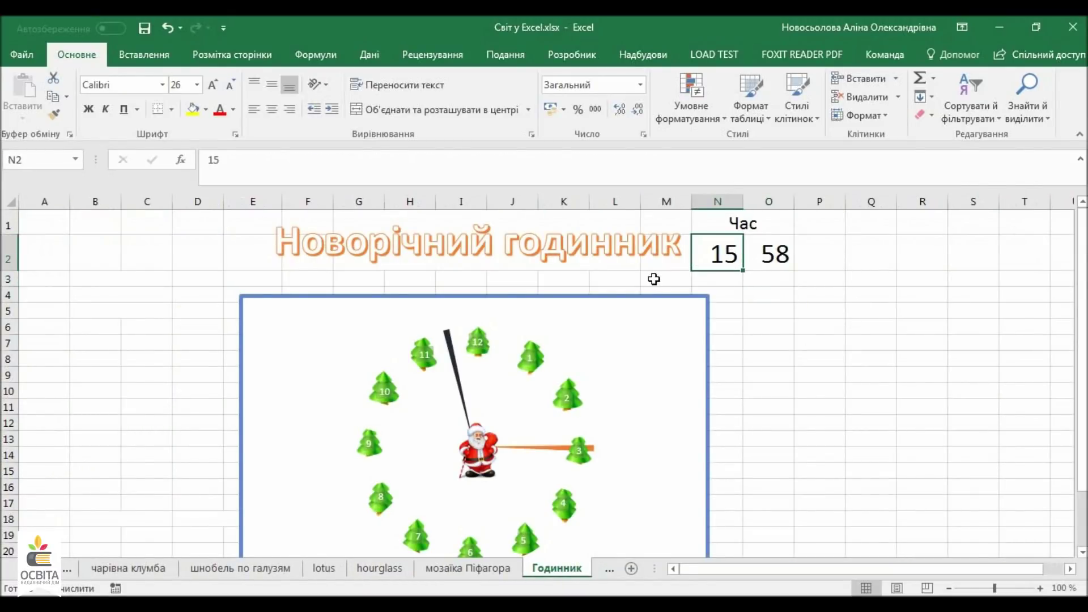
type("16")
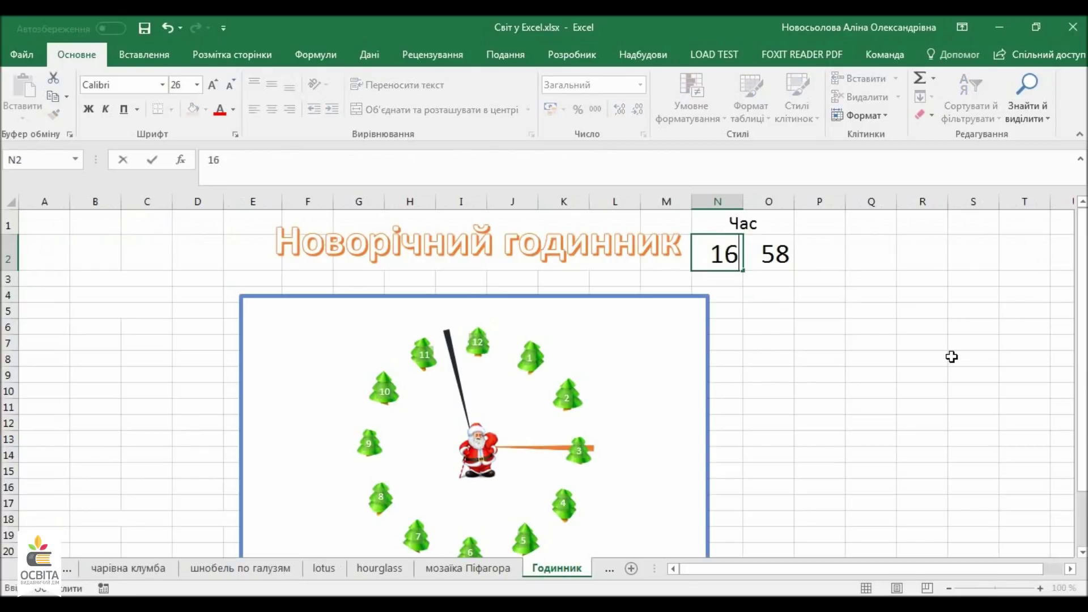
key("Return")
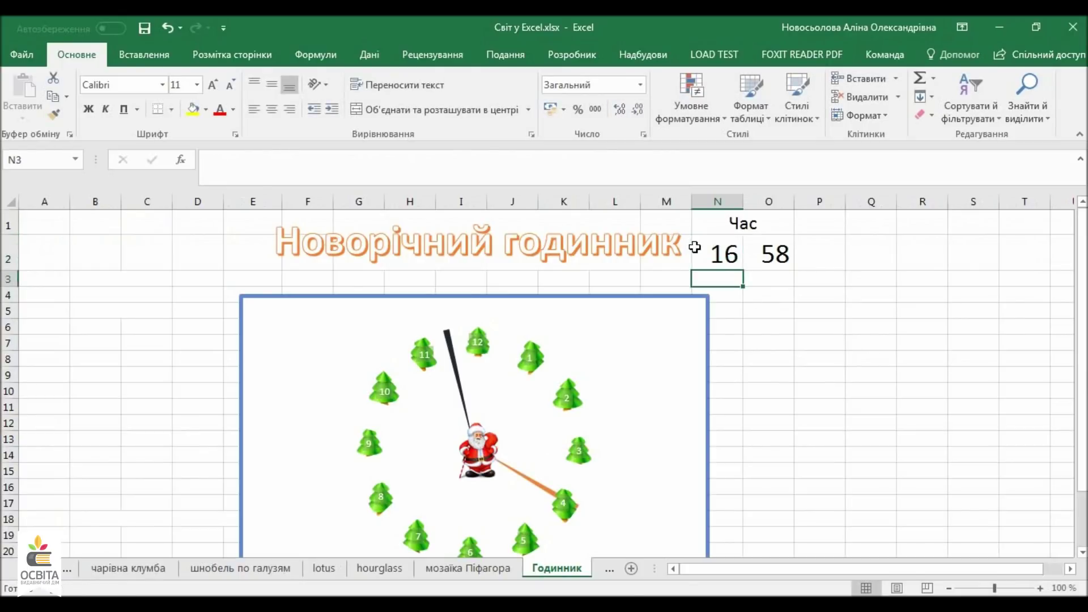
left_click(772, 254)
type("12")
key("Return")
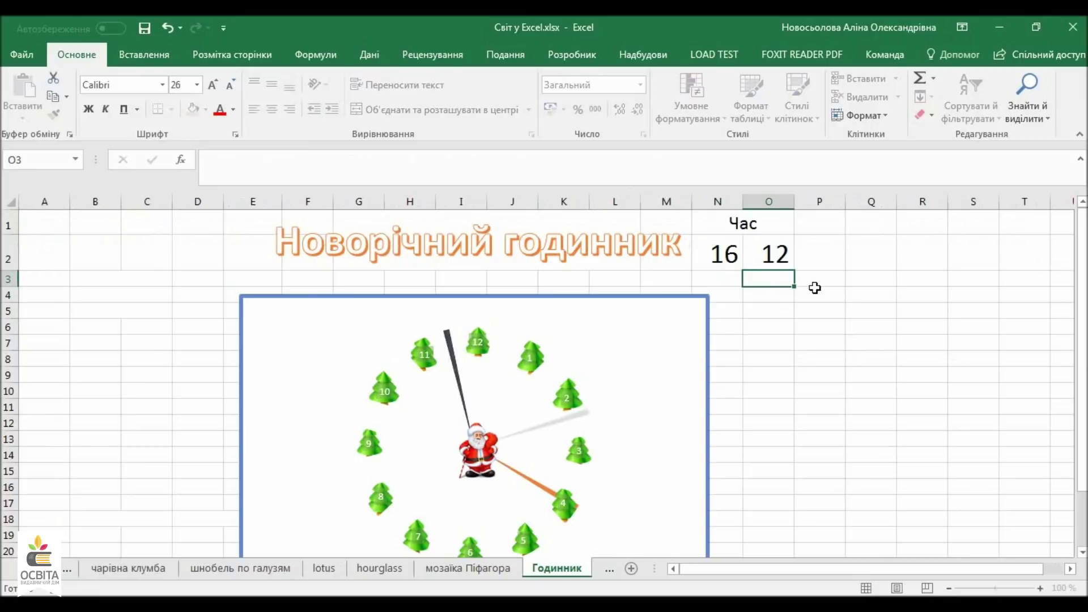
- Set the New Year clock's minutes in O2 to 58
left_click(791, 260)
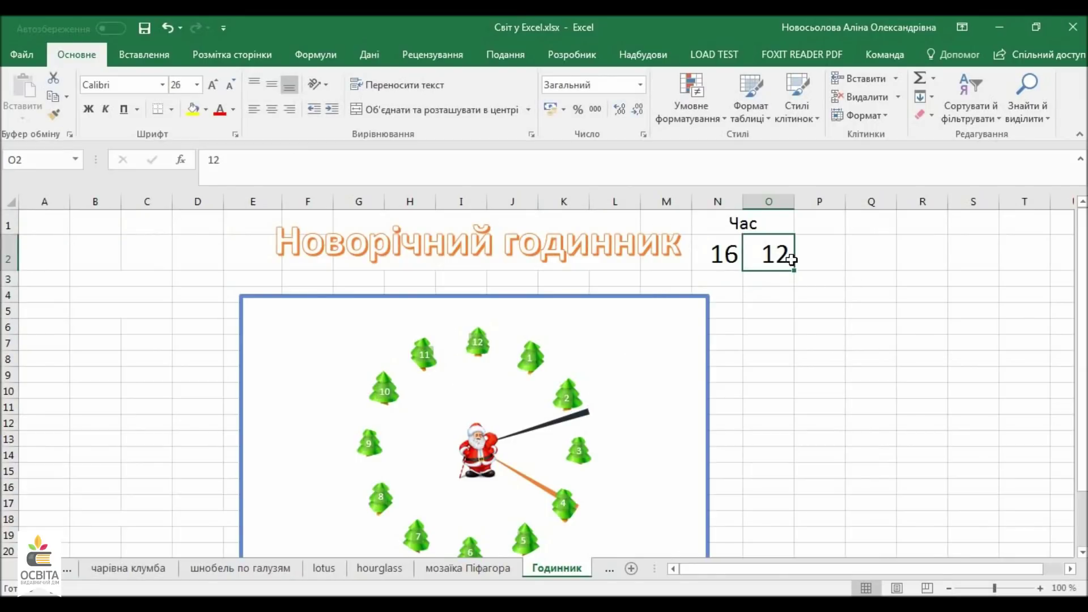
type("58")
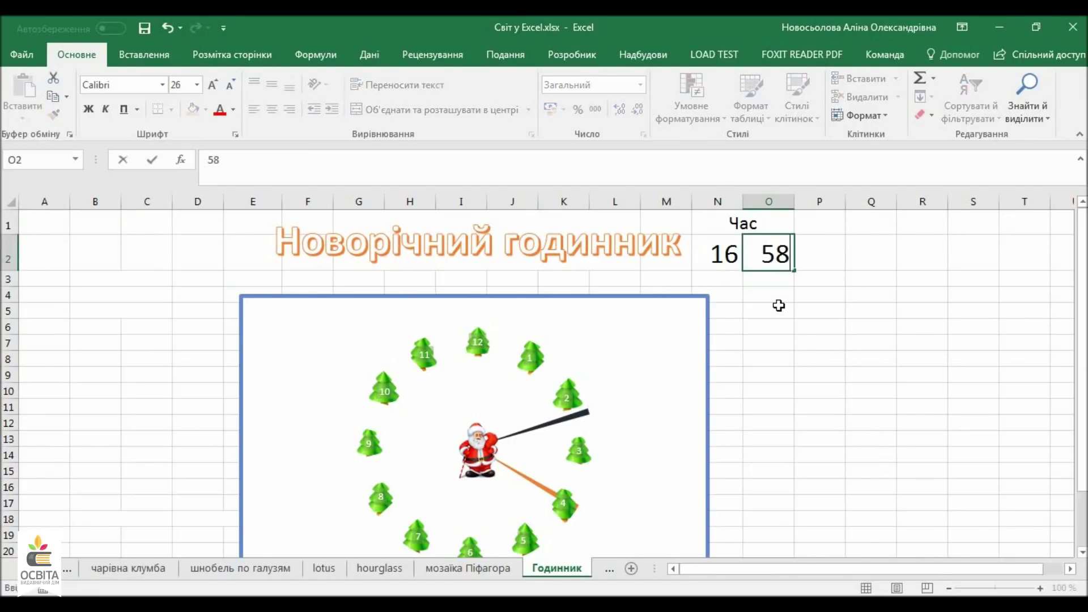
key("Return")
- Set the clock's minutes in O2 to 10 and its hour in N2 to 22
left_click(779, 254)
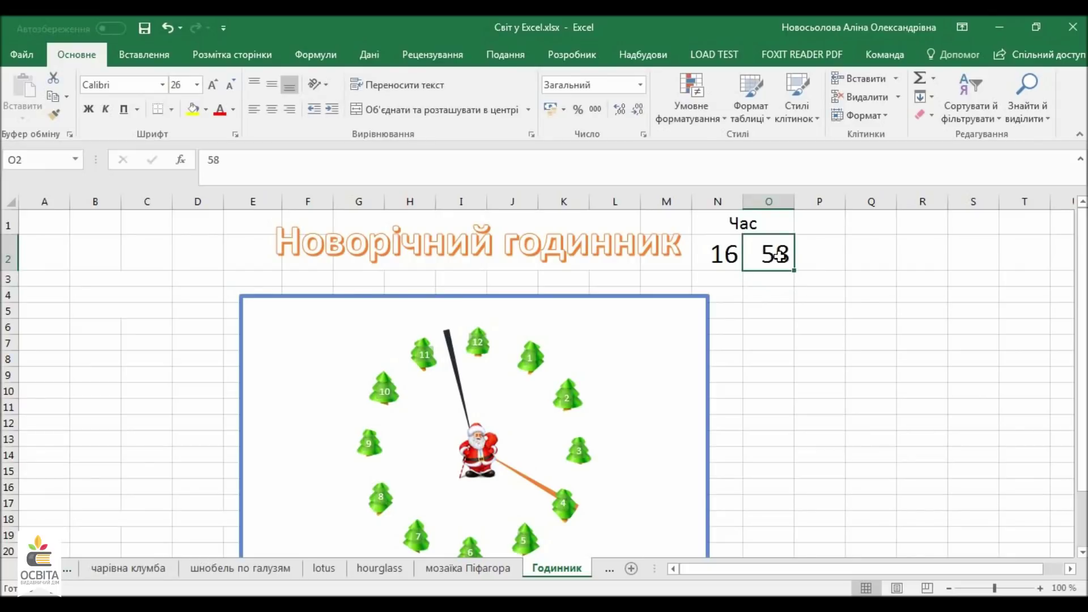
type("10")
key("Return")
left_click(701, 244)
type("22")
key("Return")
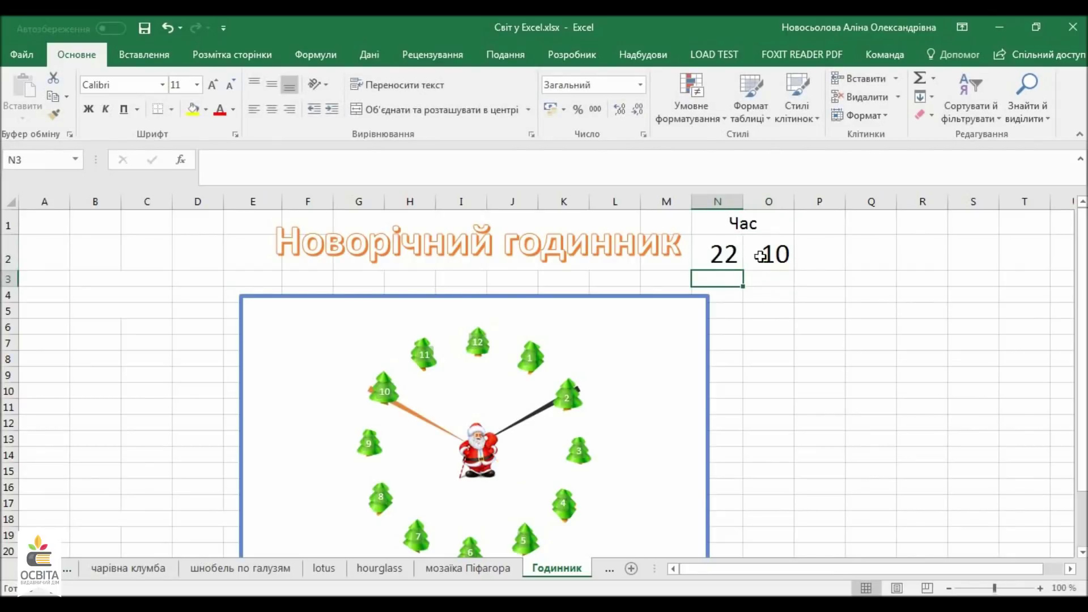
- Set the clock's hour in N2 to 8
left_click(726, 259)
type("88")
key("BackSpace")
key("Return")
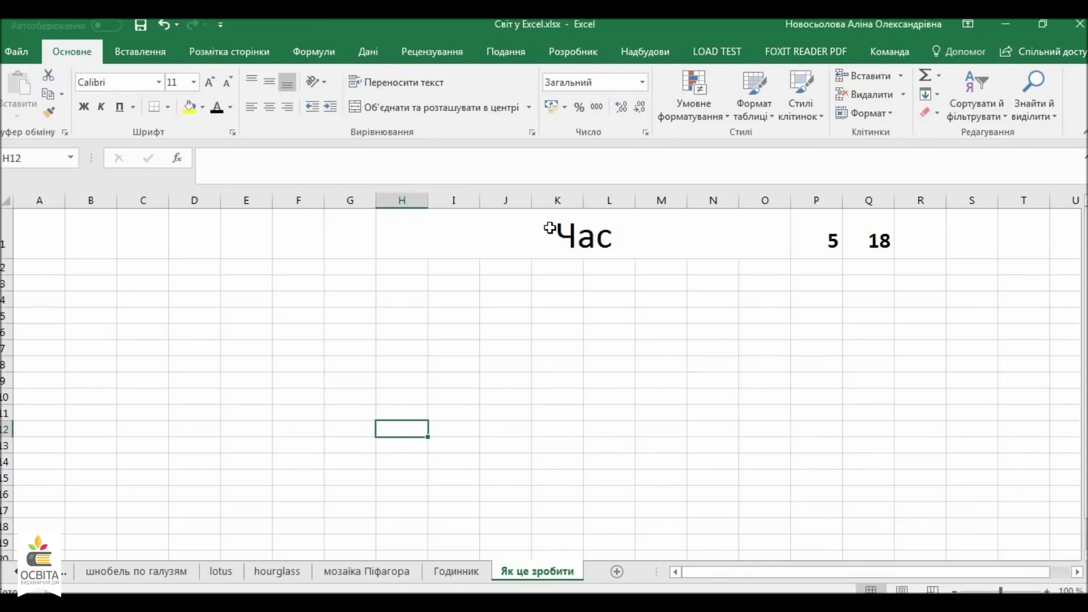
- On the Як це зробити sheet, inspect the Час heading and the hour and minute cells P1 and Q1
left_click(549, 227)
left_click(833, 238)
left_click(894, 245)
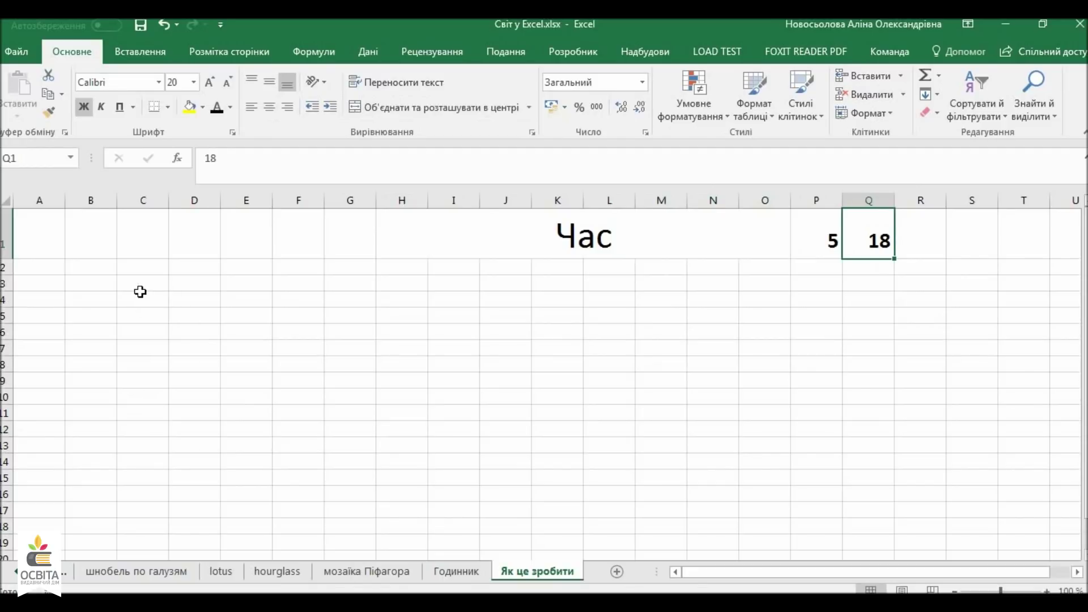
- Fill cells B3 to B14 with the consecutive numbers 1 to 12
left_click(96, 313)
left_click(109, 286)
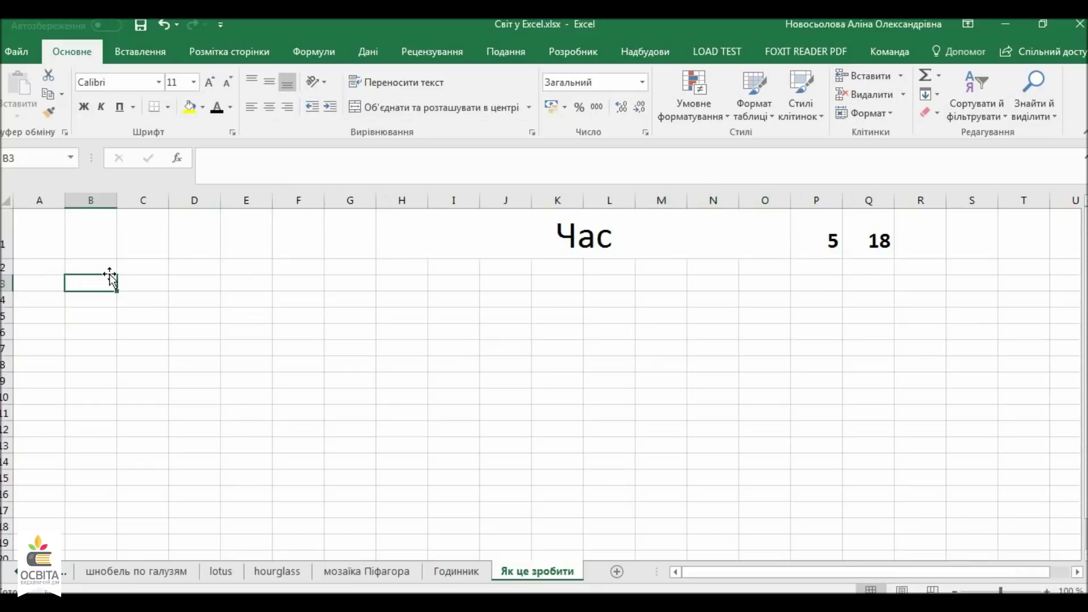
type("1")
key("Return")
type("2")
key("Return")
type("3")
key("Return")
left_click_drag(96, 287, 103, 314)
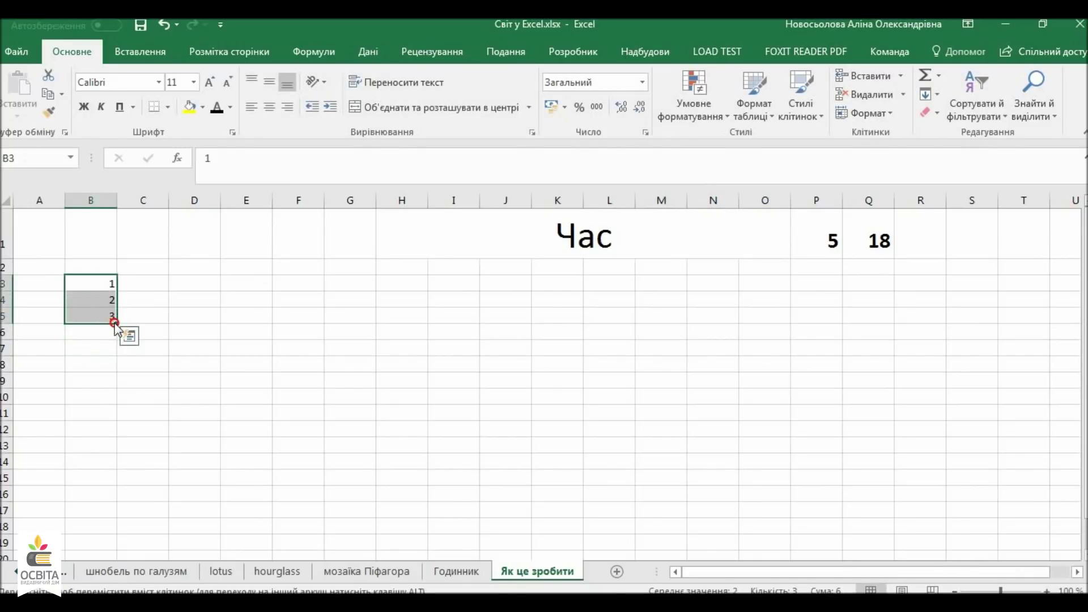
left_click_drag(115, 323, 115, 469)
- Fill cells C3 to C14 with the value 30 beside each hour number
left_click(138, 284)
type("30")
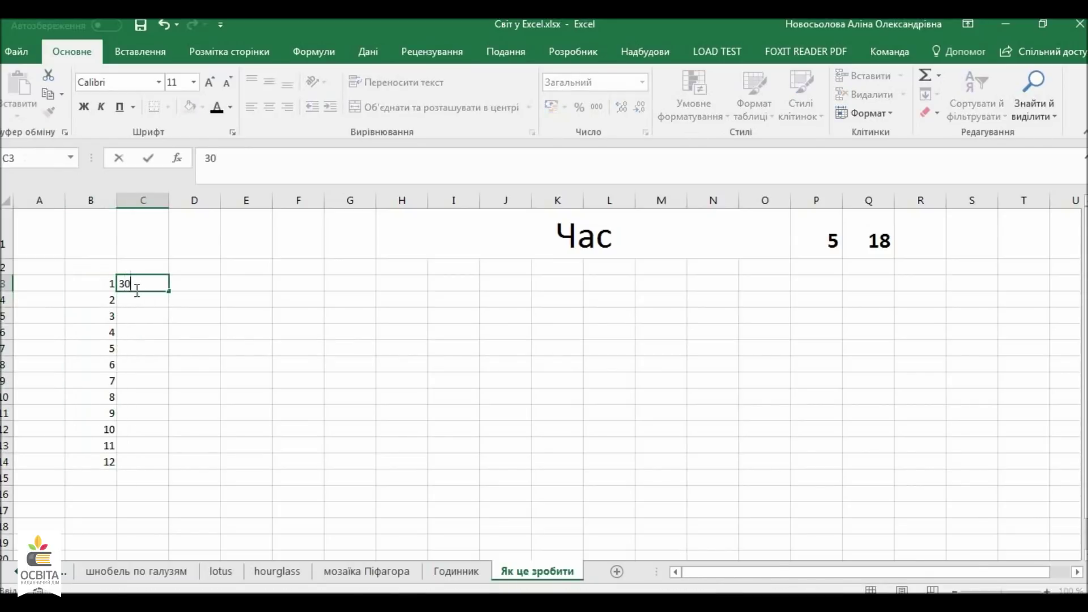
left_click_drag(168, 290, 150, 467)
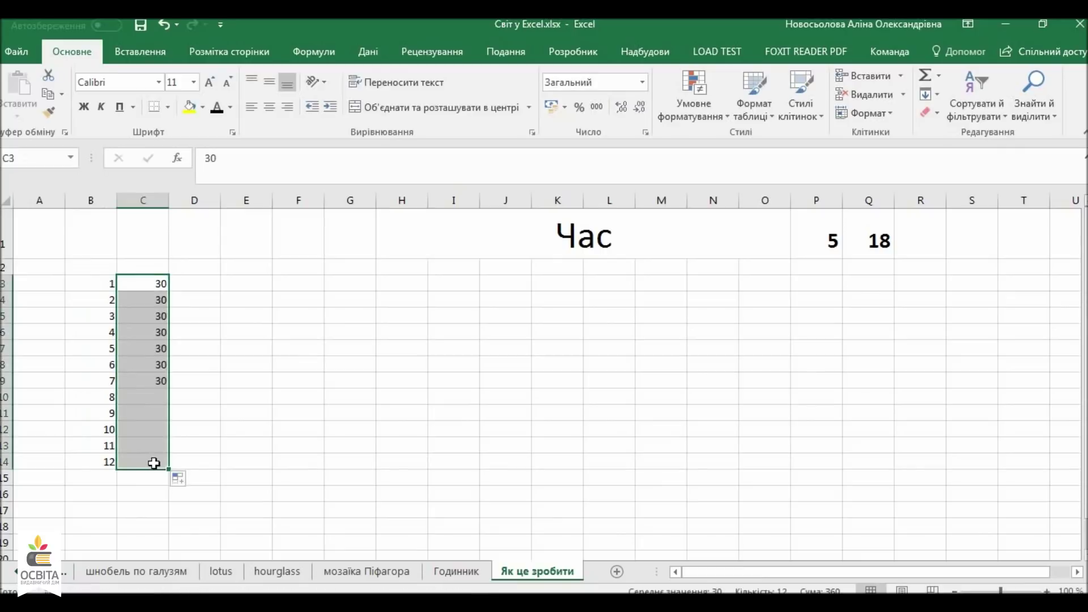
- Insert a doughnut chart based on the values in cells C3 to C14
left_click(144, 48)
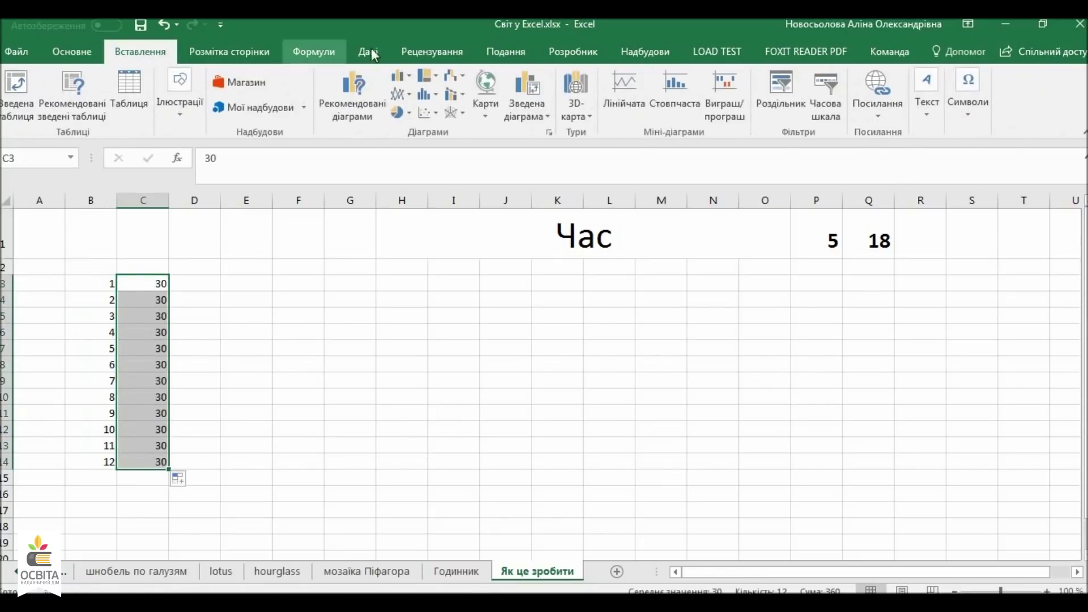
left_click(410, 113)
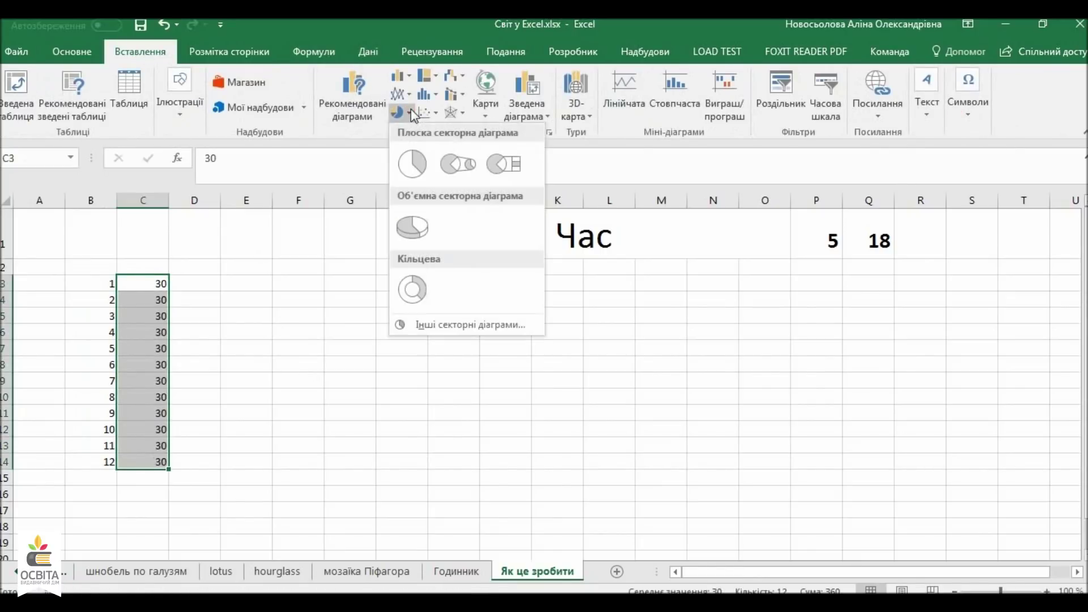
left_click(400, 306)
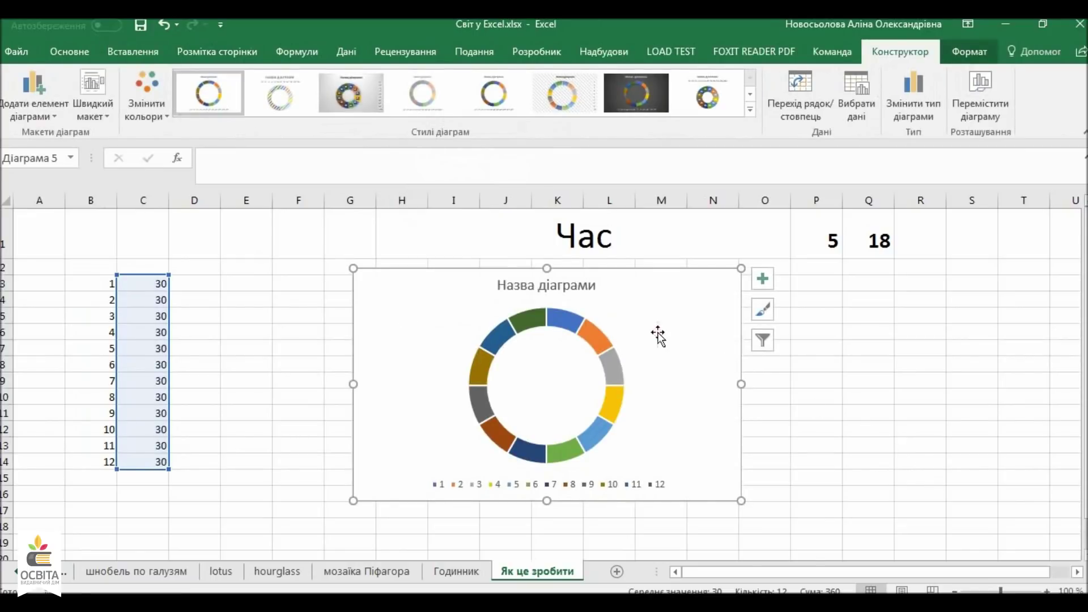
- Delete the title and the legend from the doughnut chart
left_click(587, 285)
key("Delete")
left_click(619, 485)
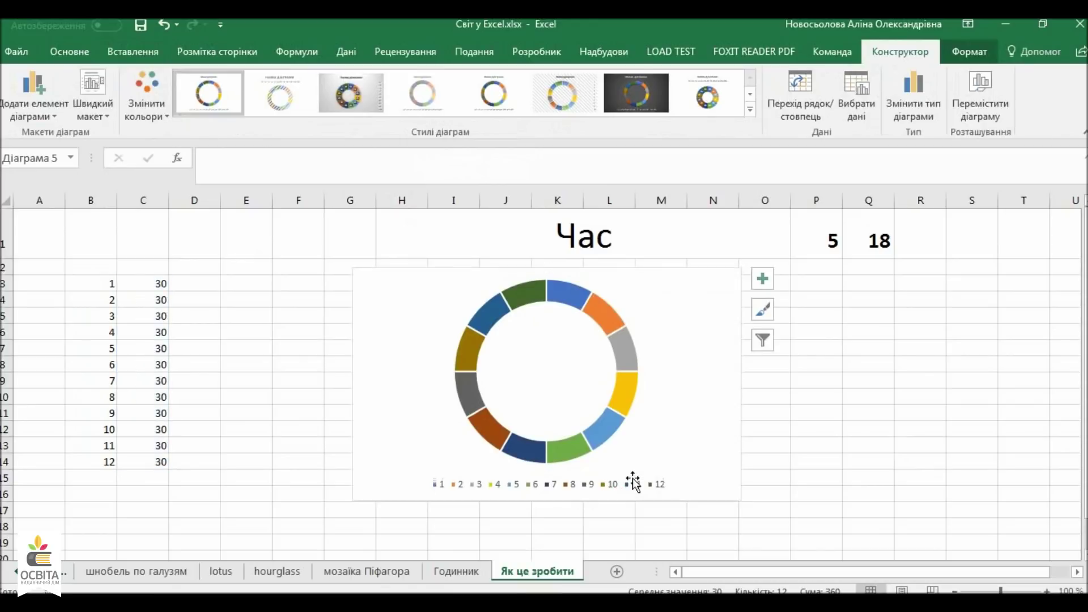
key("Delete")
left_click(626, 311)
left_click(671, 324)
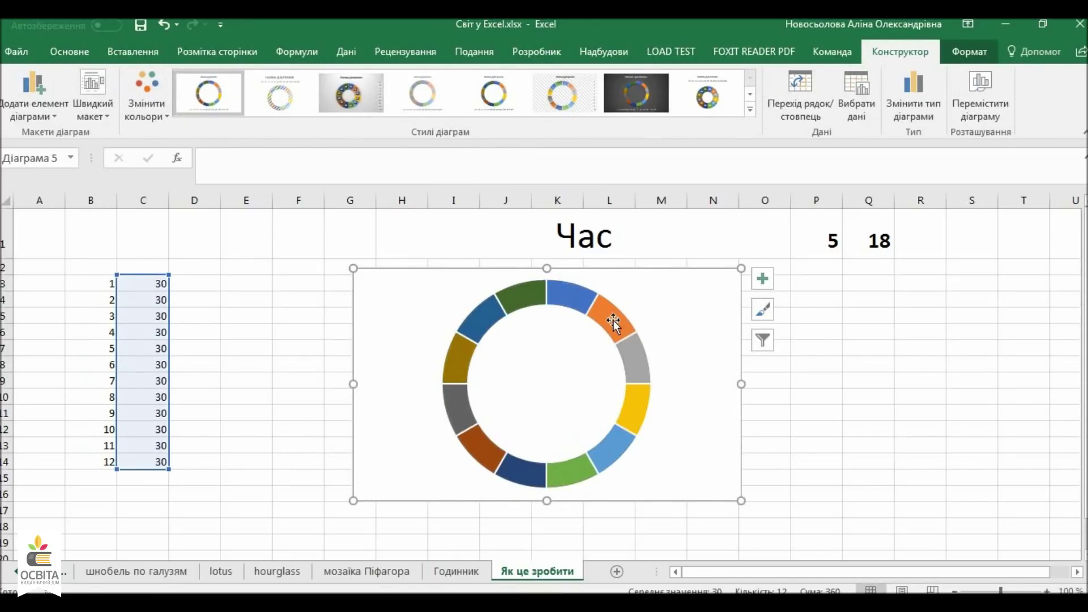
- Format the doughnut series with a 40 % explosion and a 65 % hole size
left_click(615, 321)
left_click(669, 327)
left_click(573, 306)
right_click(574, 306)
left_click(574, 308)
right_click(575, 311)
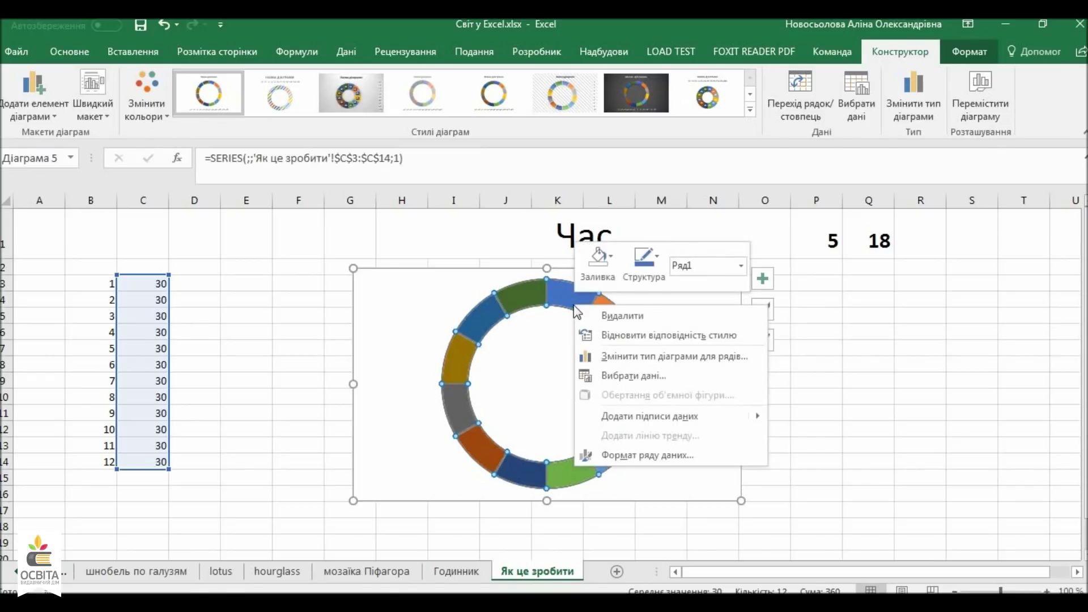
left_click(645, 456)
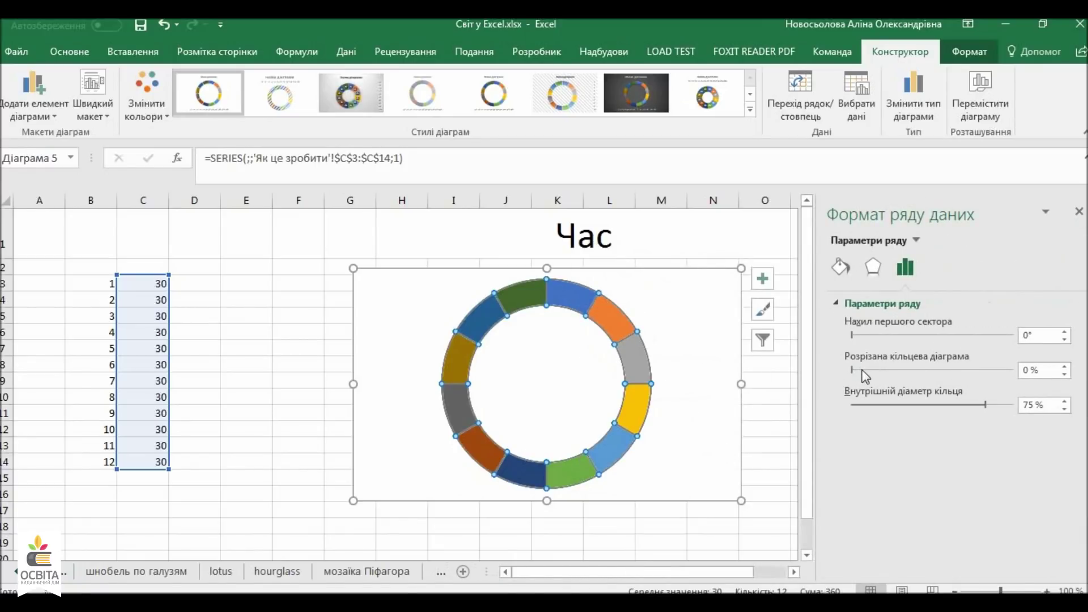
left_click(863, 370)
left_click(870, 369)
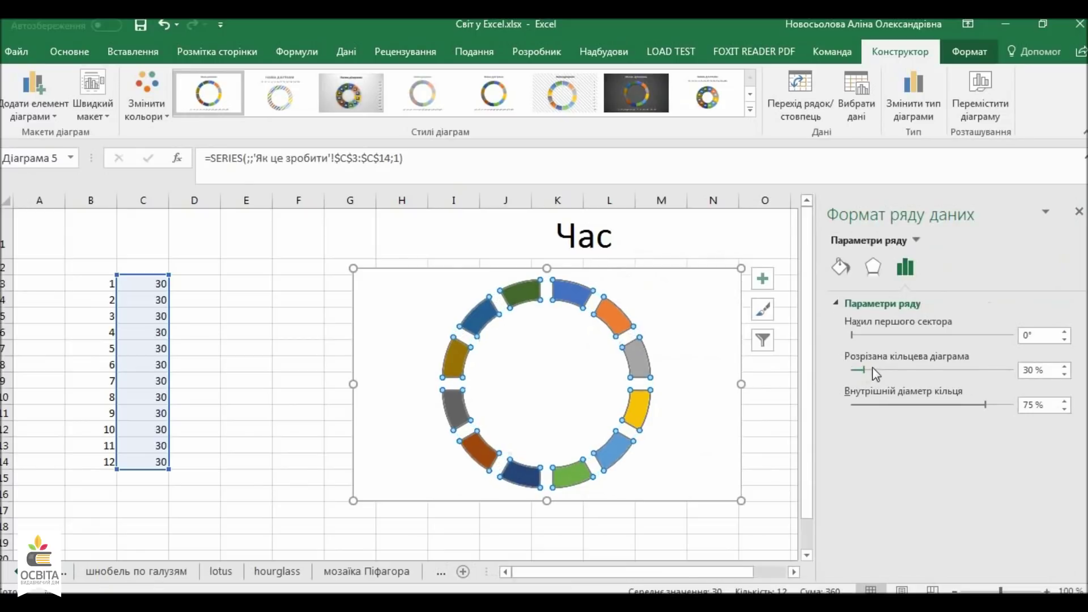
left_click(975, 406)
left_click_drag(972, 406, 968, 405)
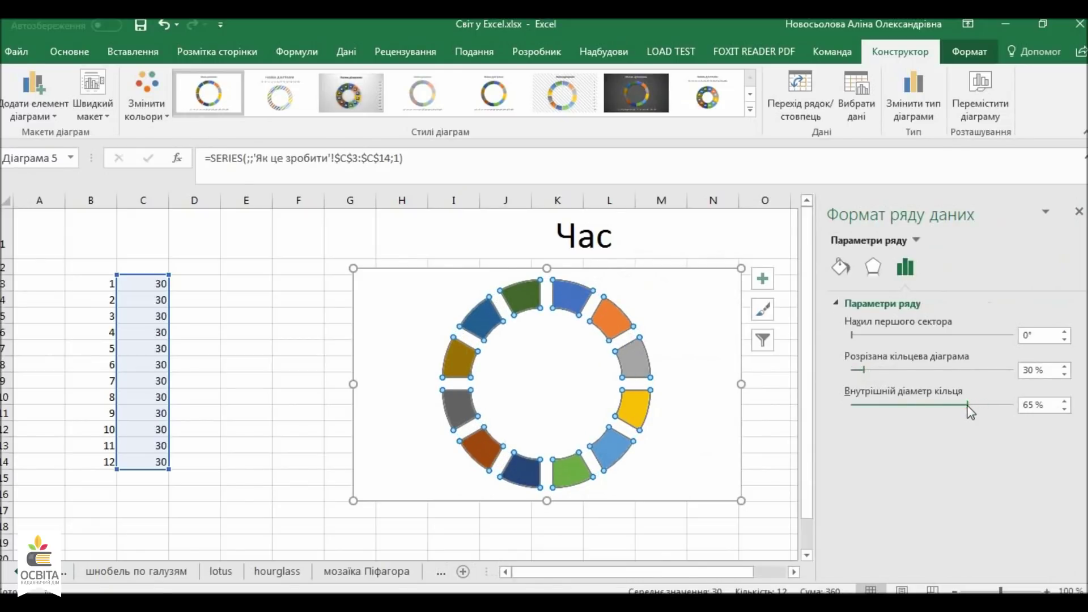
left_click(871, 370)
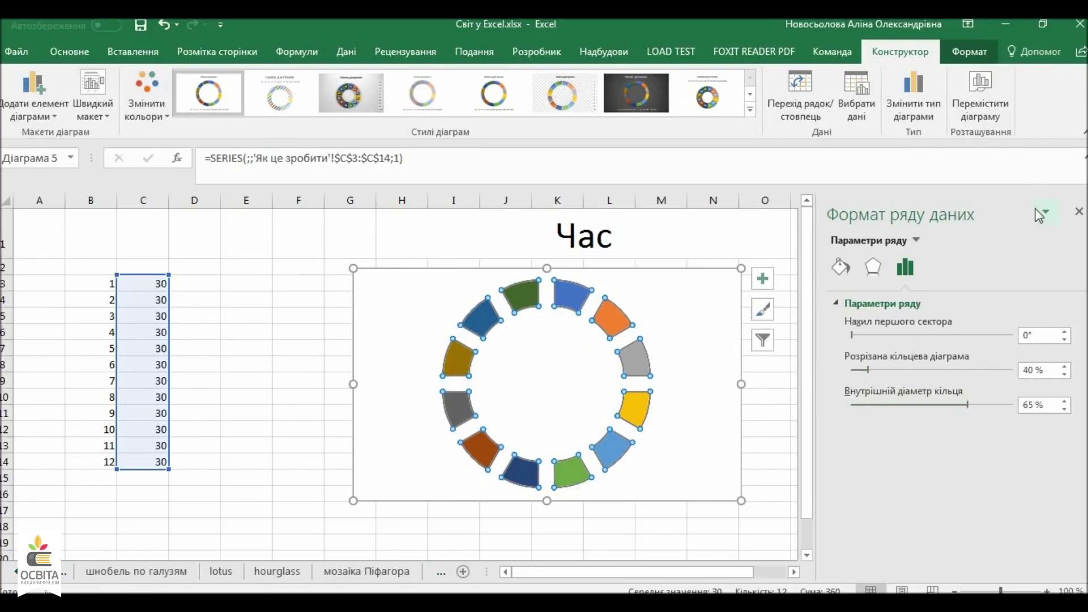
left_click(1078, 213)
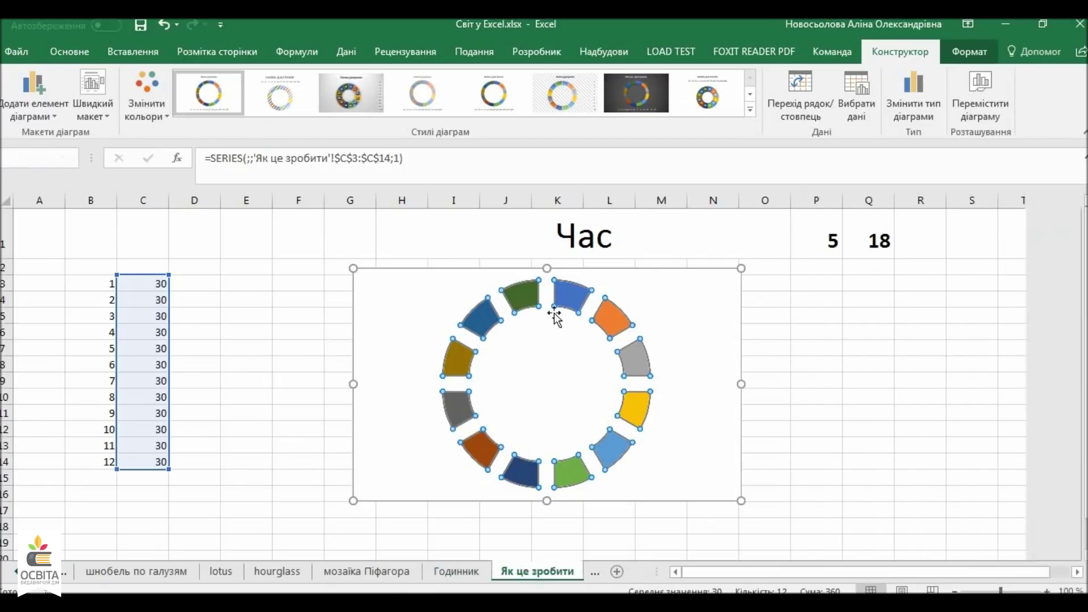
- Add data labels to the segments of the doughnut ring
left_click(762, 340)
left_click(790, 236)
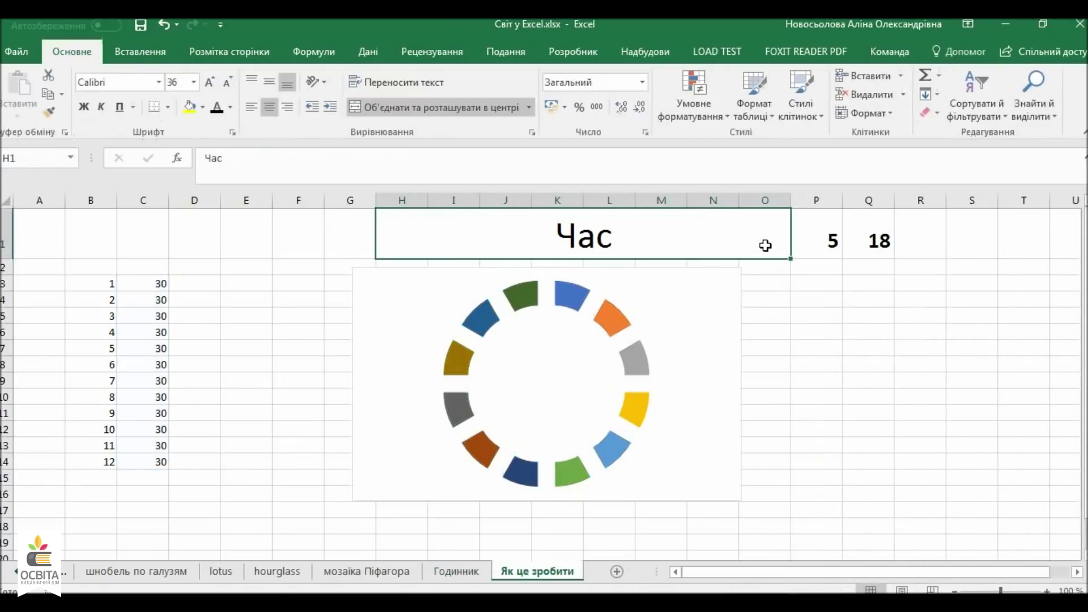
left_click(558, 305)
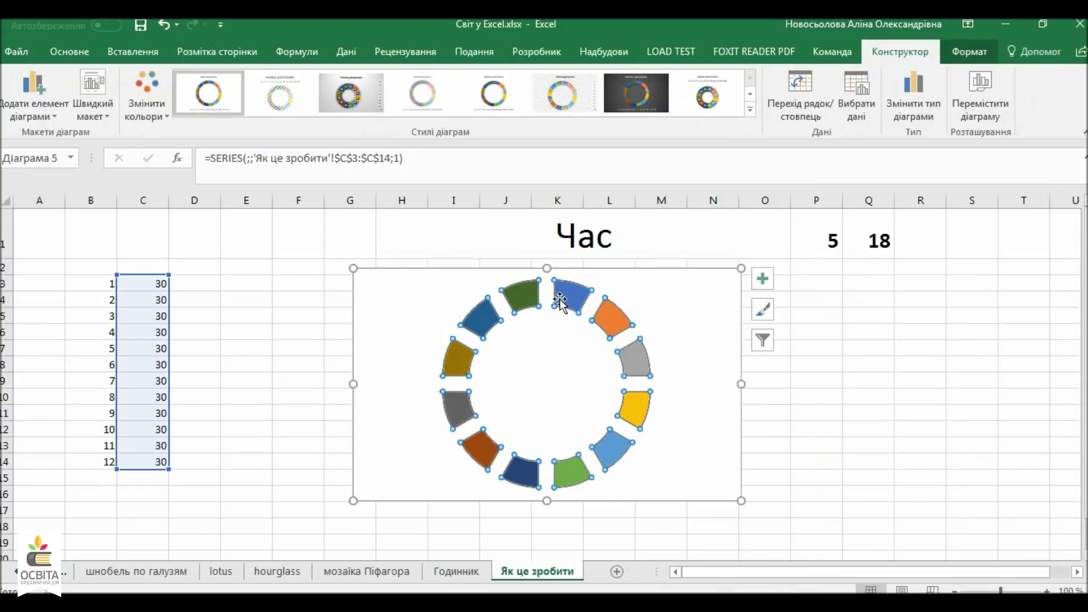
right_click(560, 302)
right_click(558, 300)
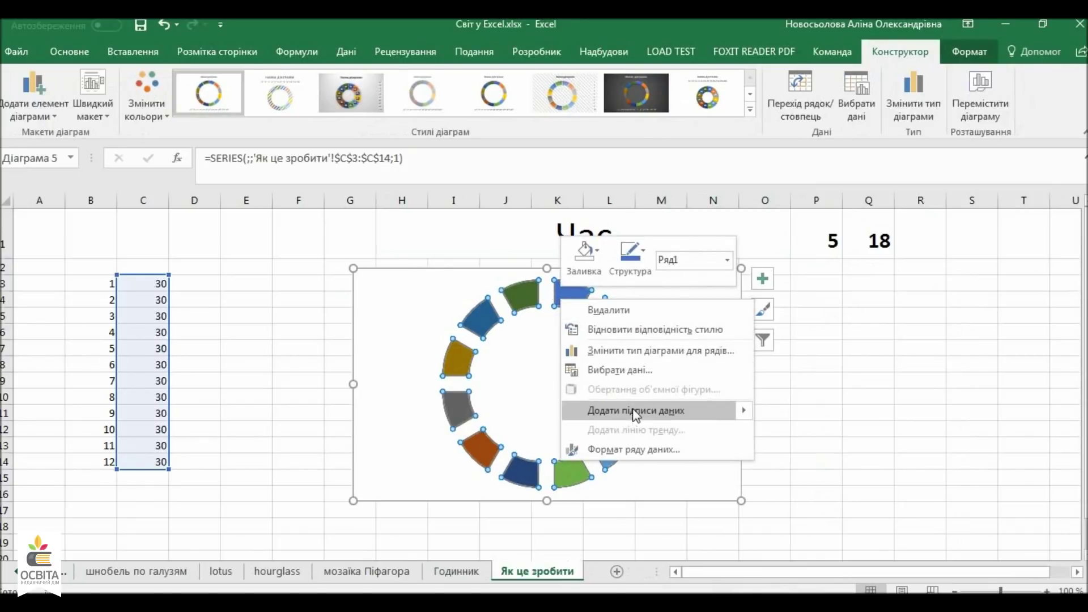
left_click(729, 413)
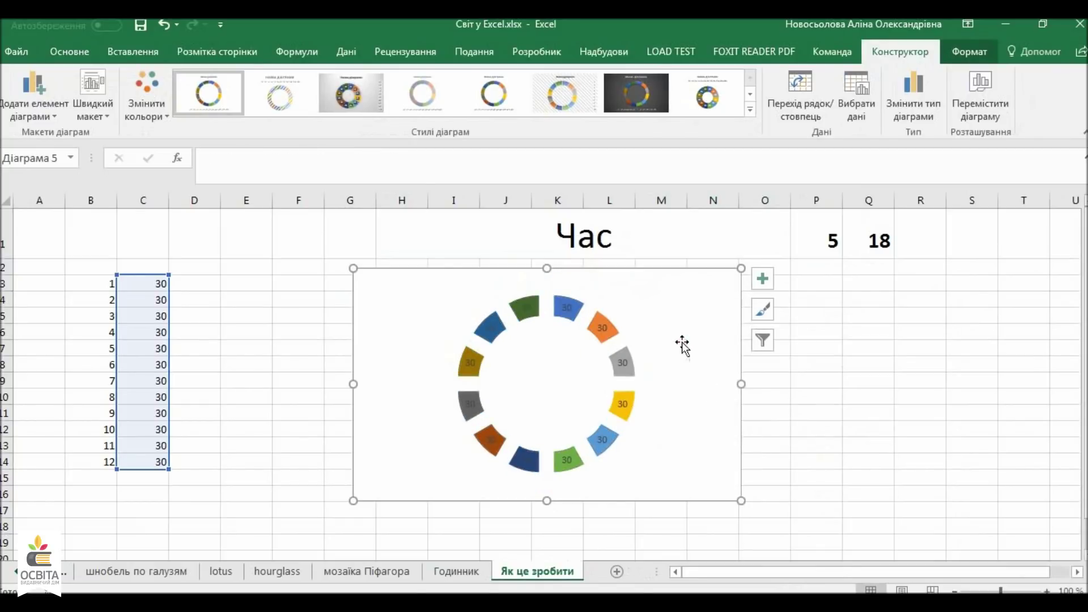
left_click(805, 413)
- Make the ring's data labels show the category name instead of the value
left_click(567, 309)
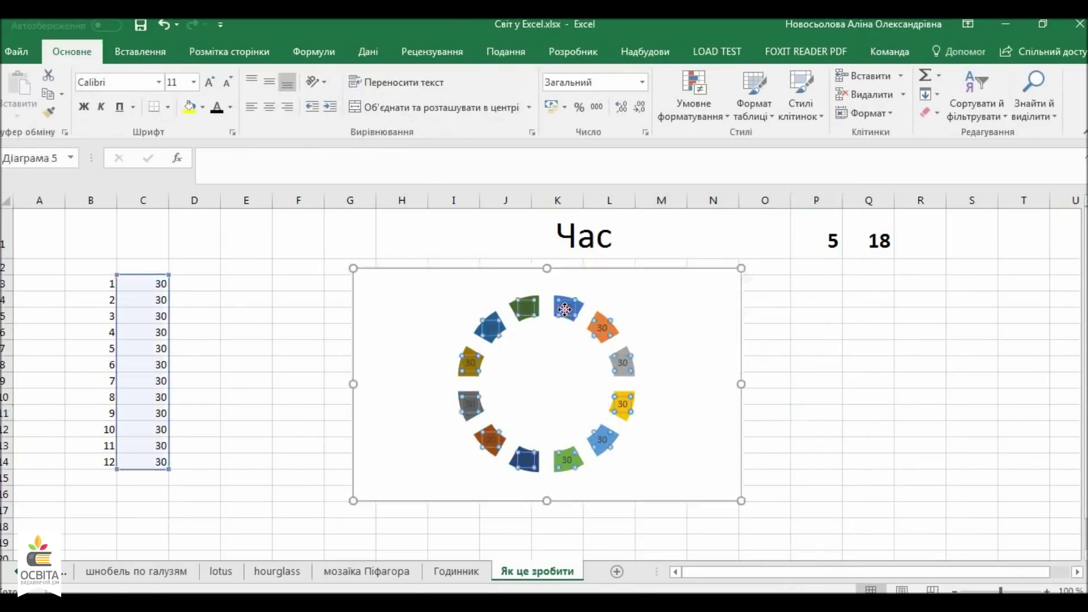
right_click(570, 305)
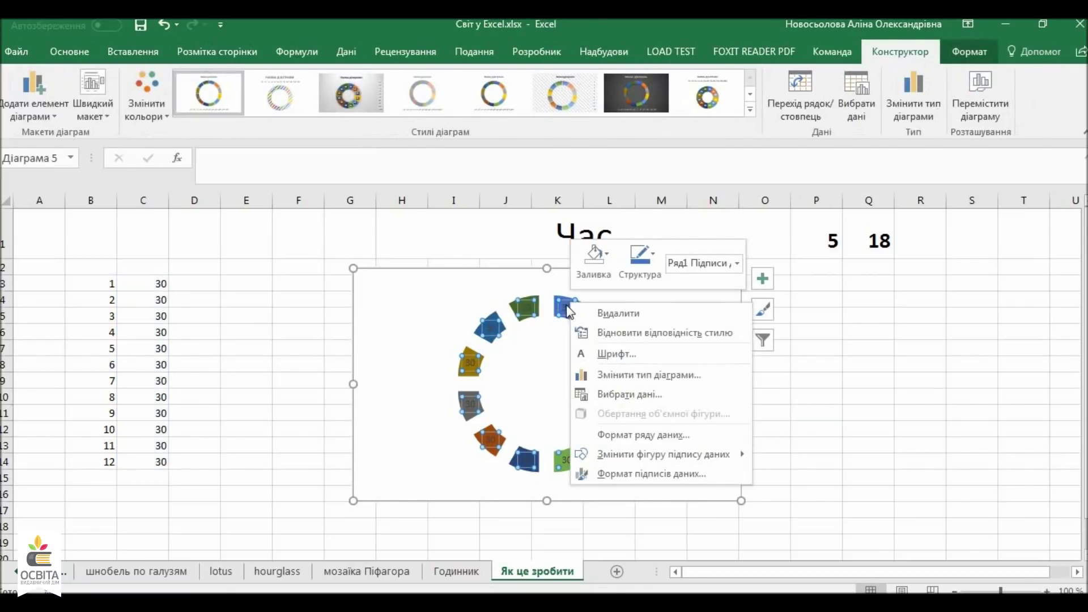
left_click(660, 472)
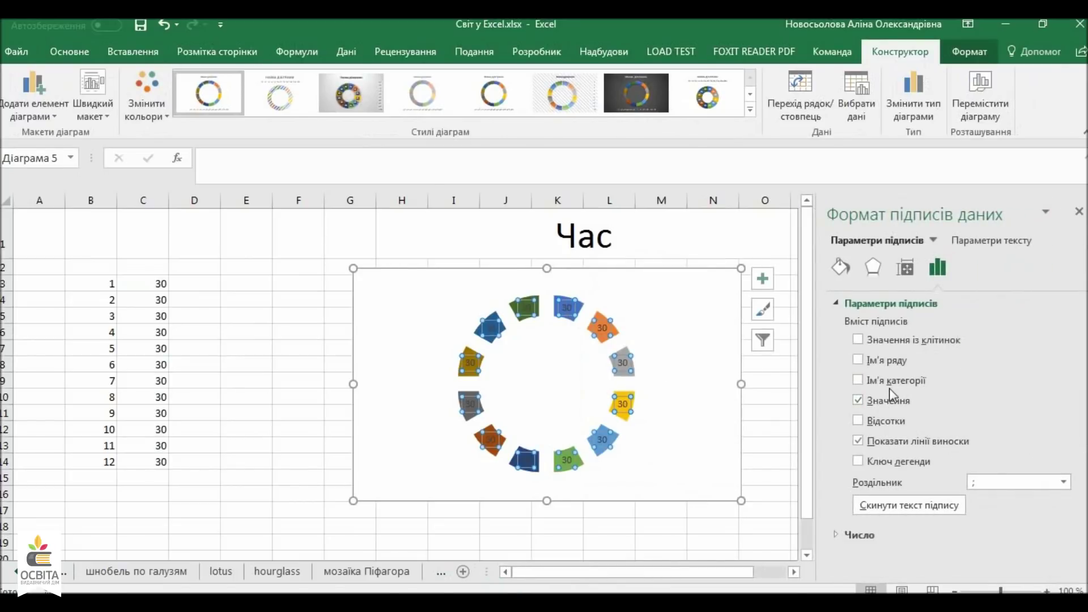
left_click(885, 380)
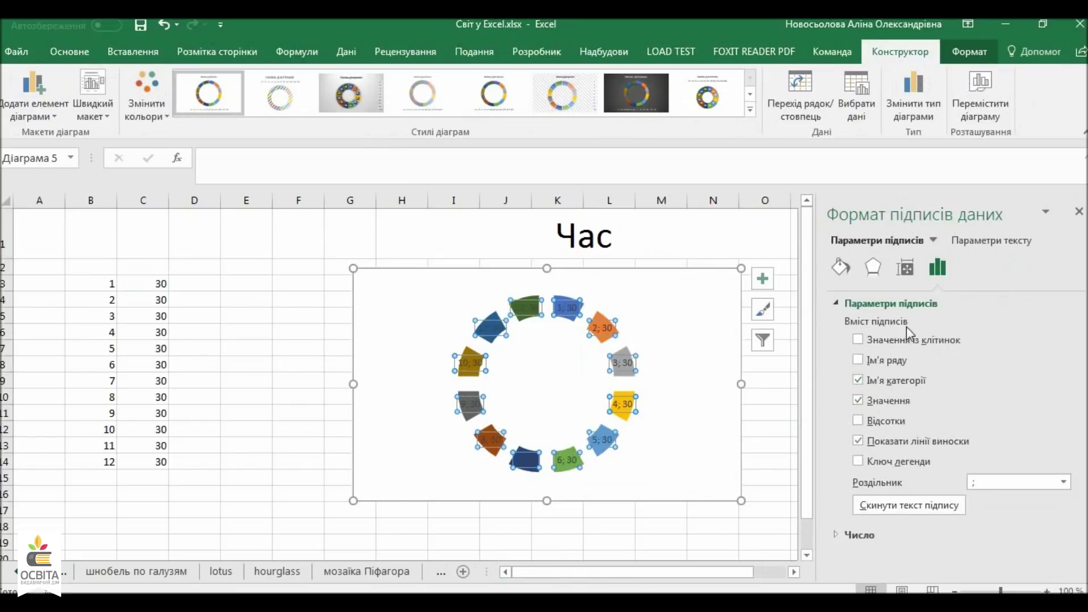
left_click(889, 400)
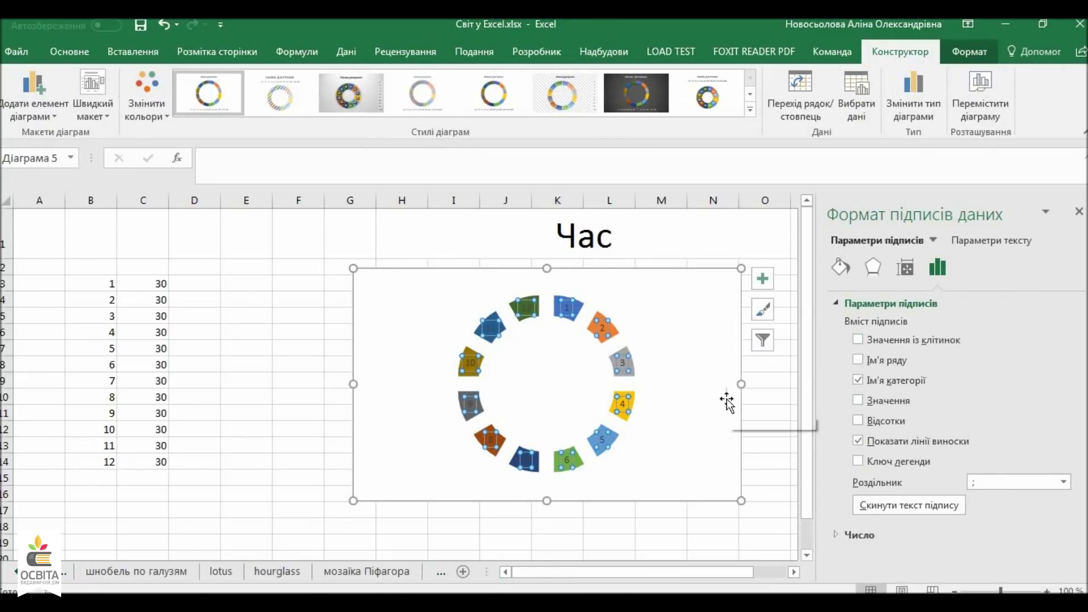
left_click(1077, 213)
left_click(814, 364)
- Rotate the doughnut ring by setting its first slice angle to 16°
left_click(540, 302)
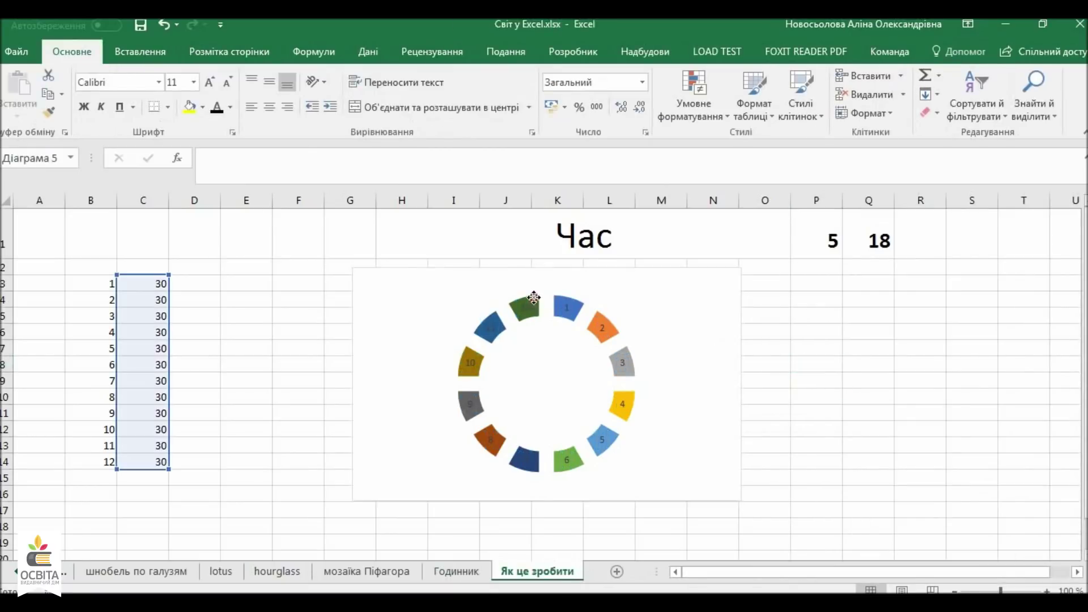
right_click(534, 298)
key("Escape")
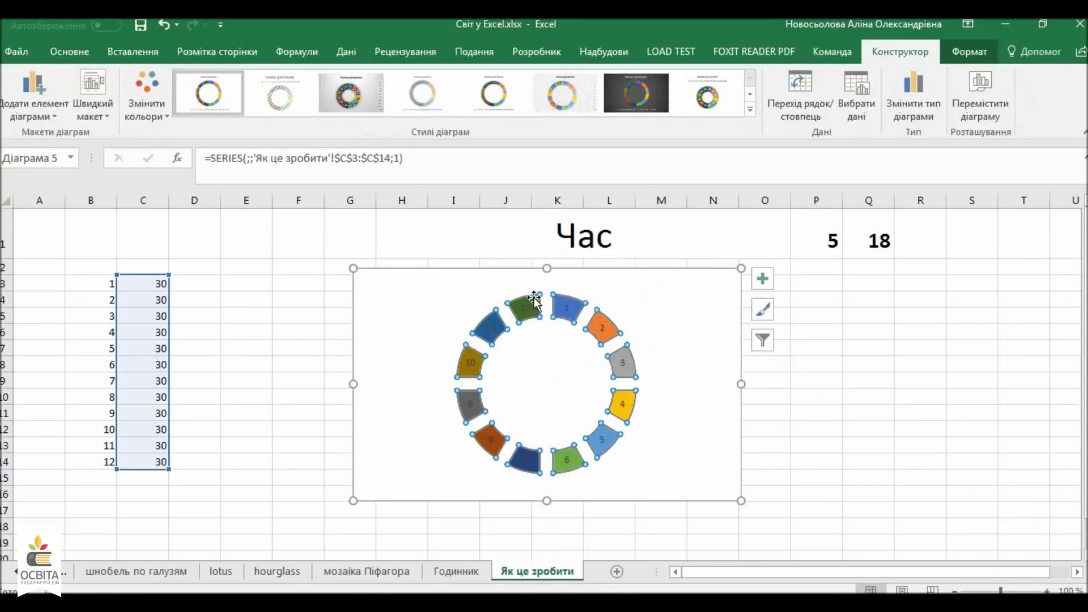
right_click(535, 301)
left_click(561, 428)
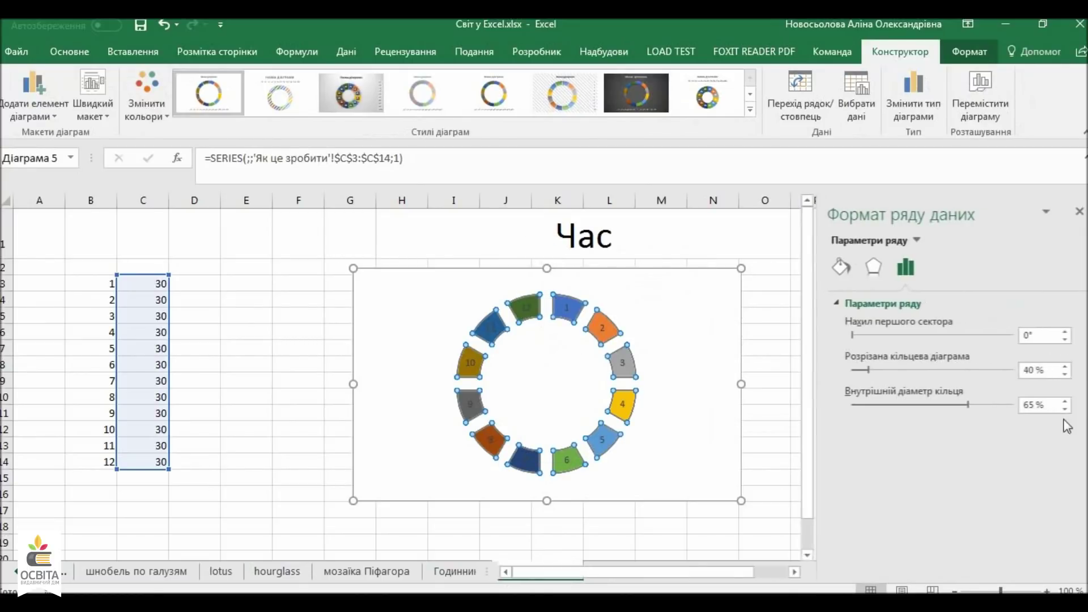
left_click(1065, 331)
left_click(1065, 332)
left_click(1064, 333)
left_click(1064, 332)
left_click(1064, 333)
left_click(1064, 333)
left_click(1064, 333)
left_click(1064, 332)
left_click(1064, 332)
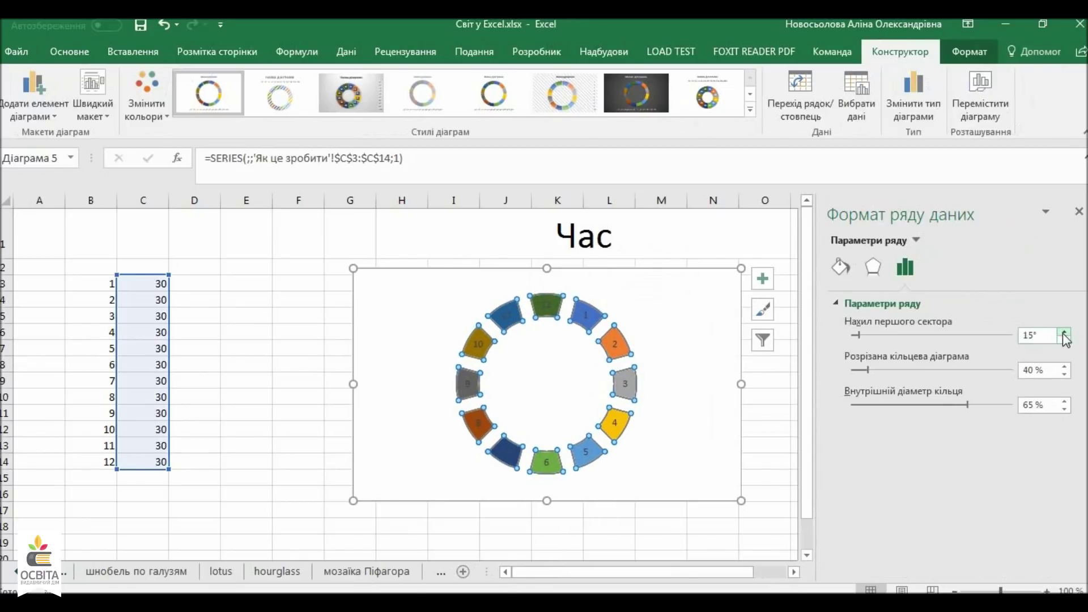
left_click(1064, 332)
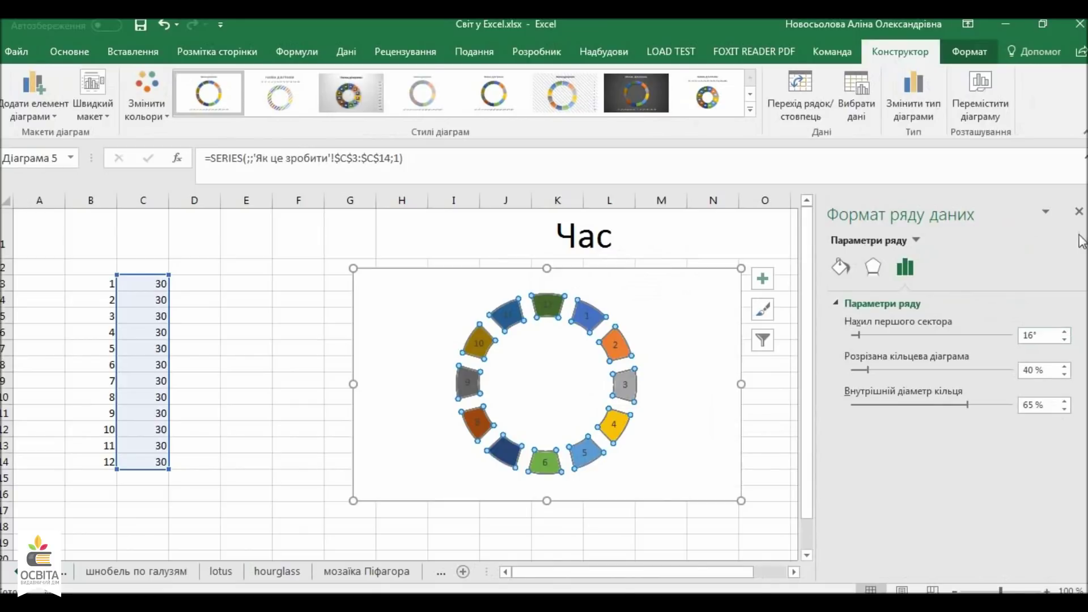
left_click(1078, 211)
left_click(863, 397)
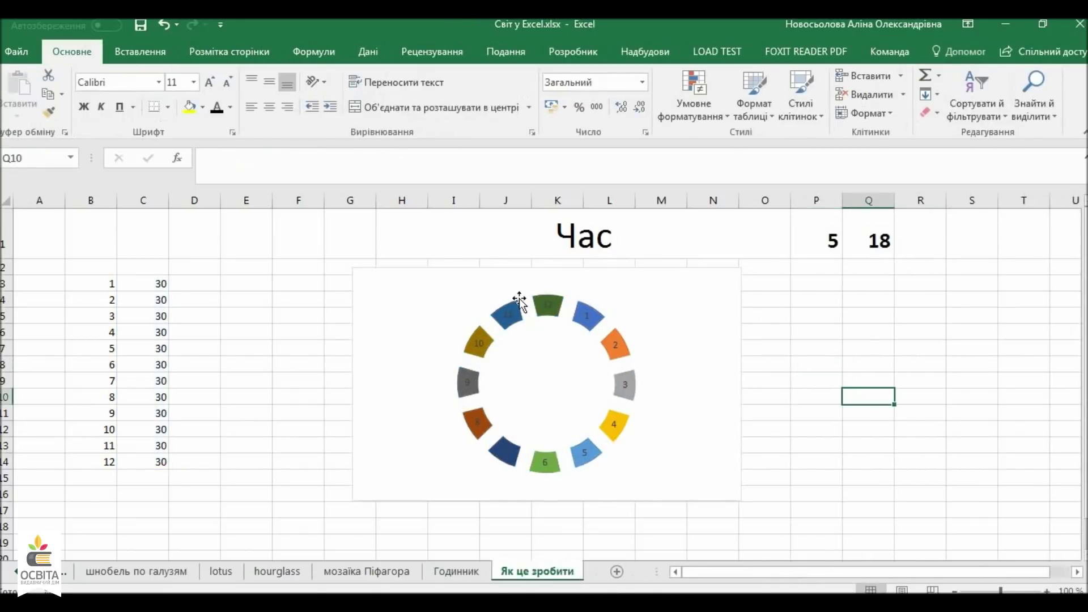
- Change the text fill of the ring's hour labels to white
left_click(547, 304)
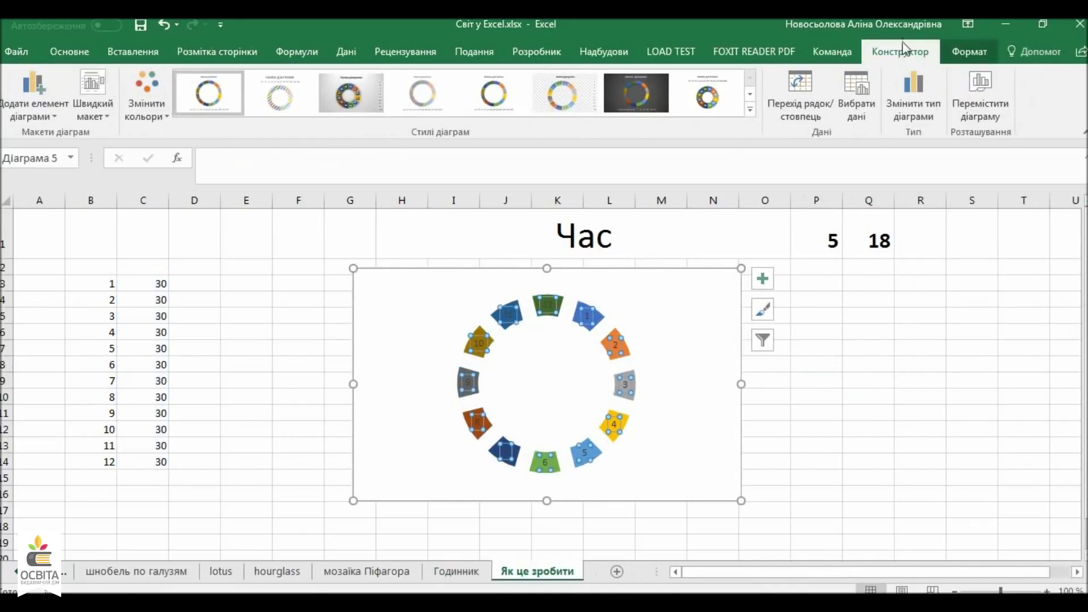
left_click(969, 51)
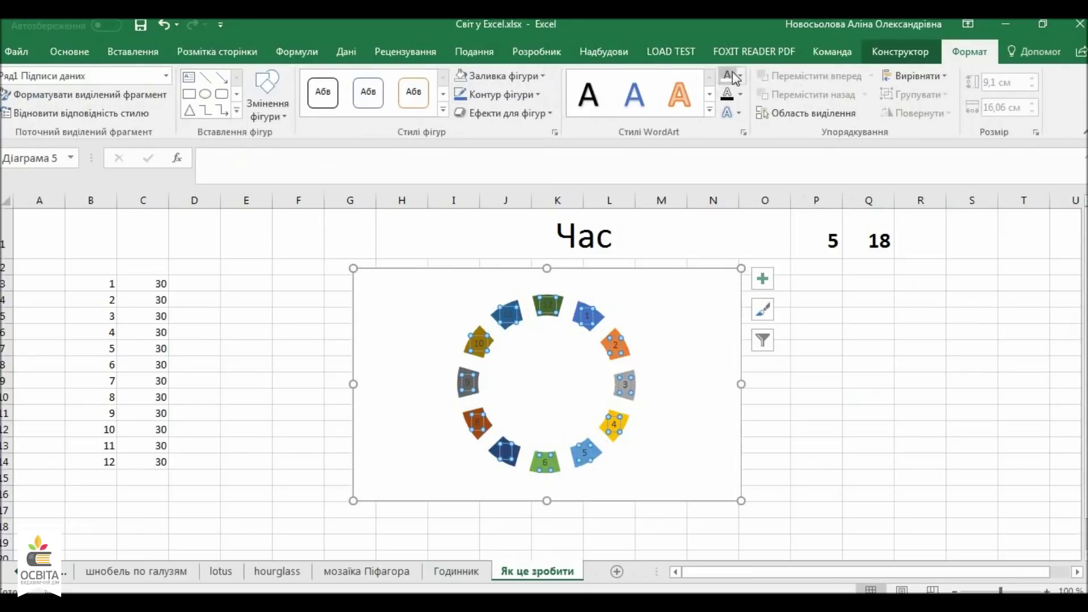
left_click(837, 343)
left_click(782, 393)
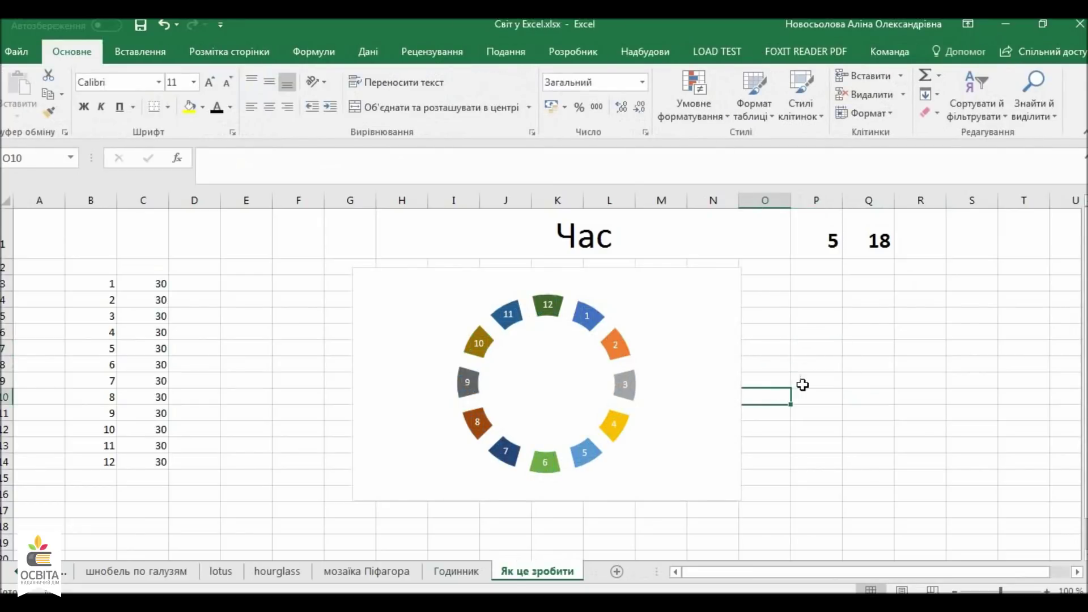
left_click(315, 322)
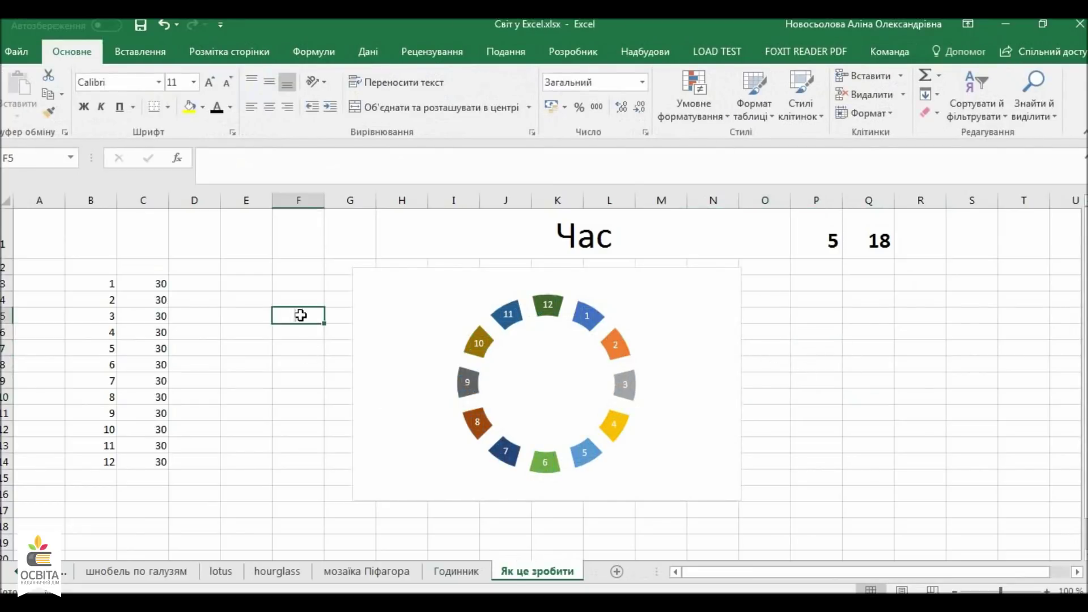
left_click(228, 289)
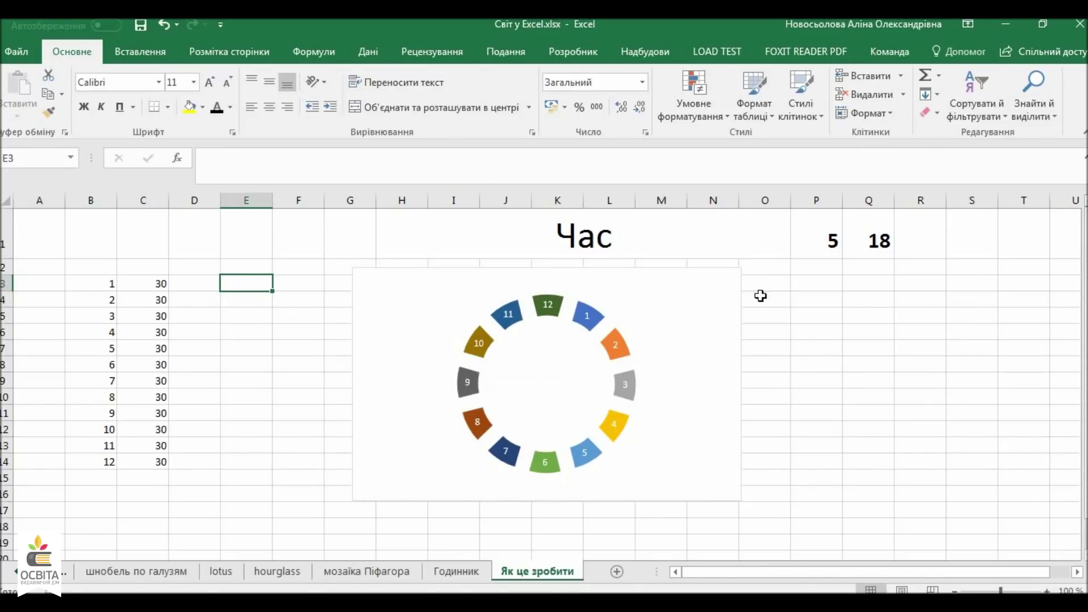
- Set the hour in cell P1 to 15
left_click(815, 241)
type("15")
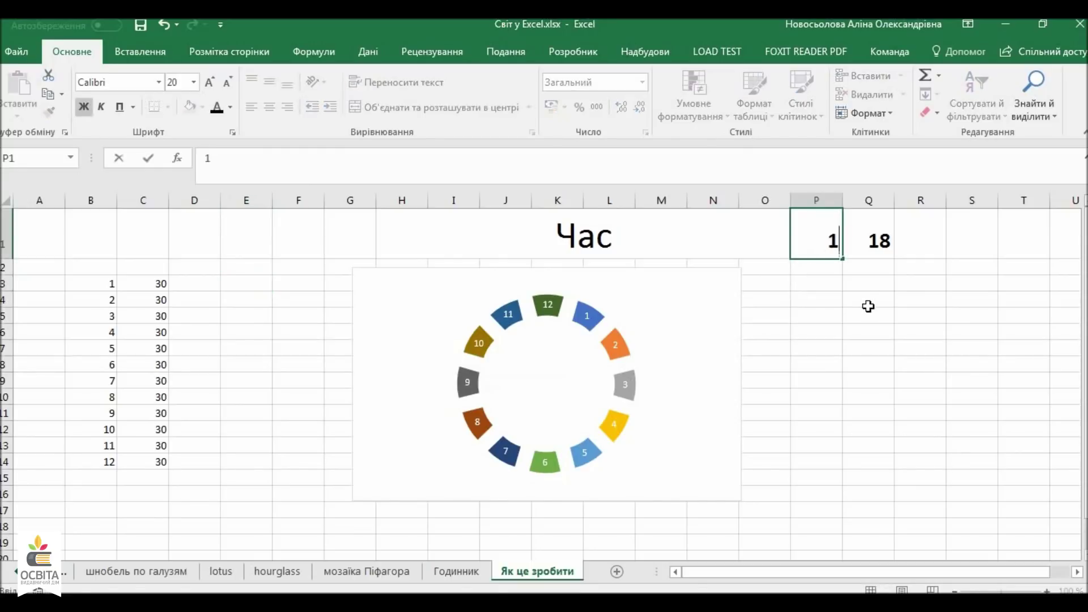
key("Return")
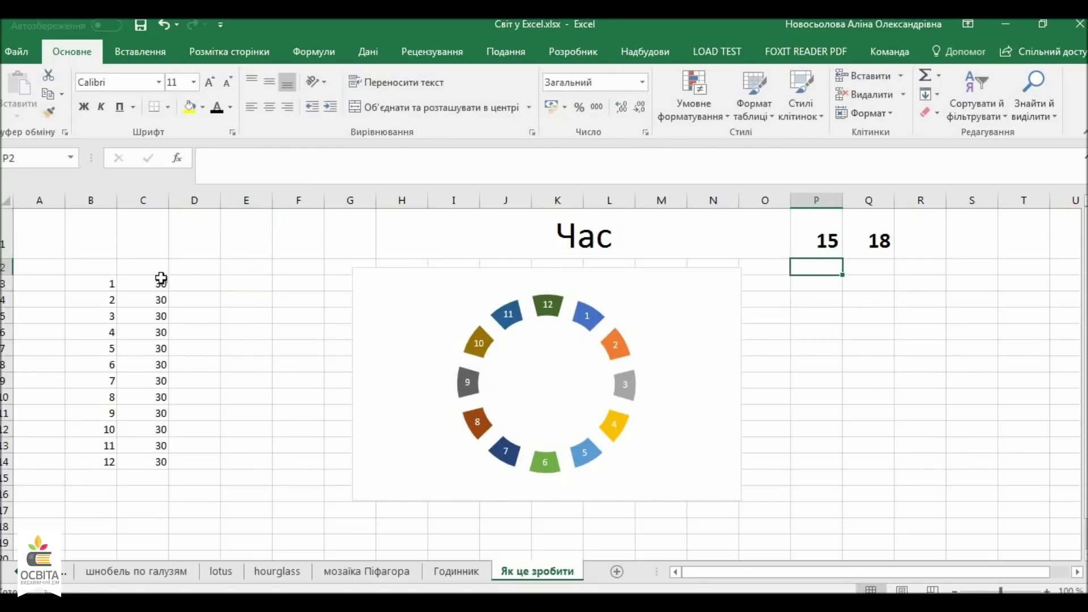
- Enter 12 in E3 and 100 in F3, and head this block with Годинна in E2
left_click(238, 285)
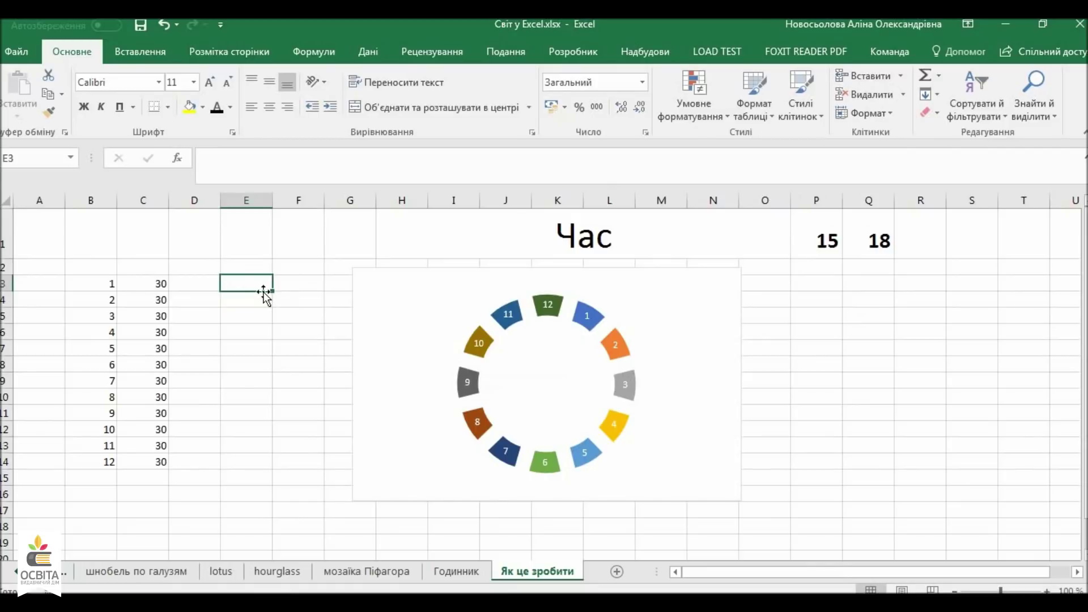
type("12")
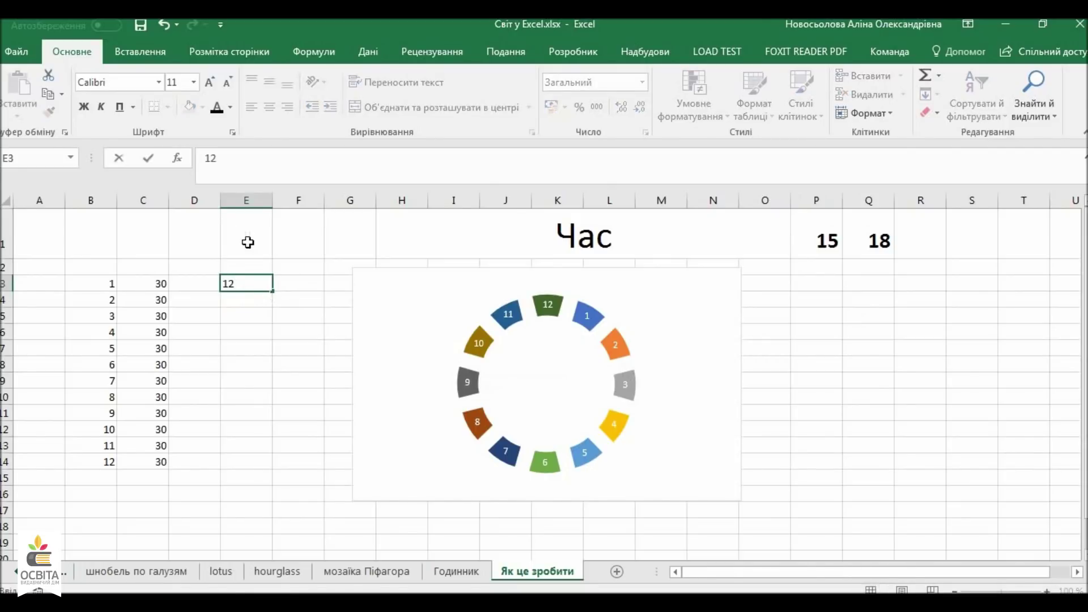
left_click(288, 282)
type("100")
left_click(230, 266)
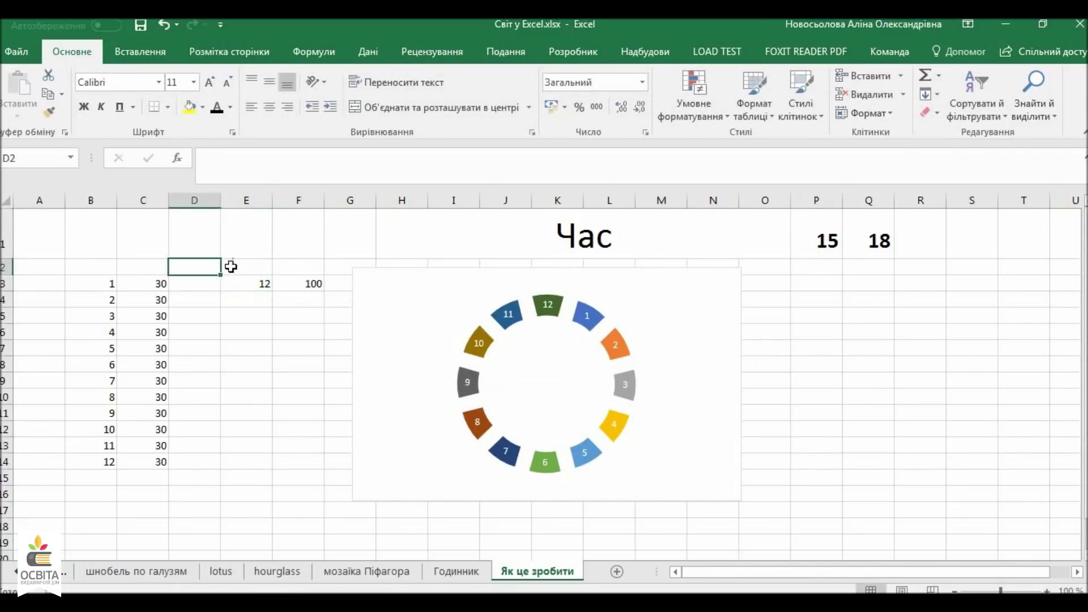
type("Годин")
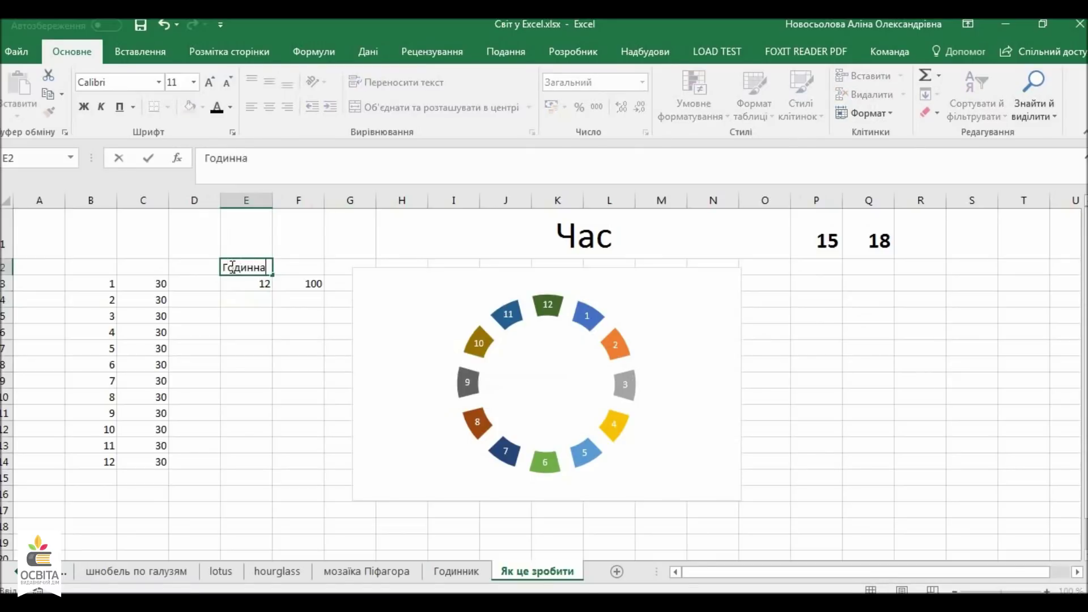
type("на")
- Convert the hour in P1 to a 12-hour value in E4 with =MOD(P1;12)
left_click(253, 301)
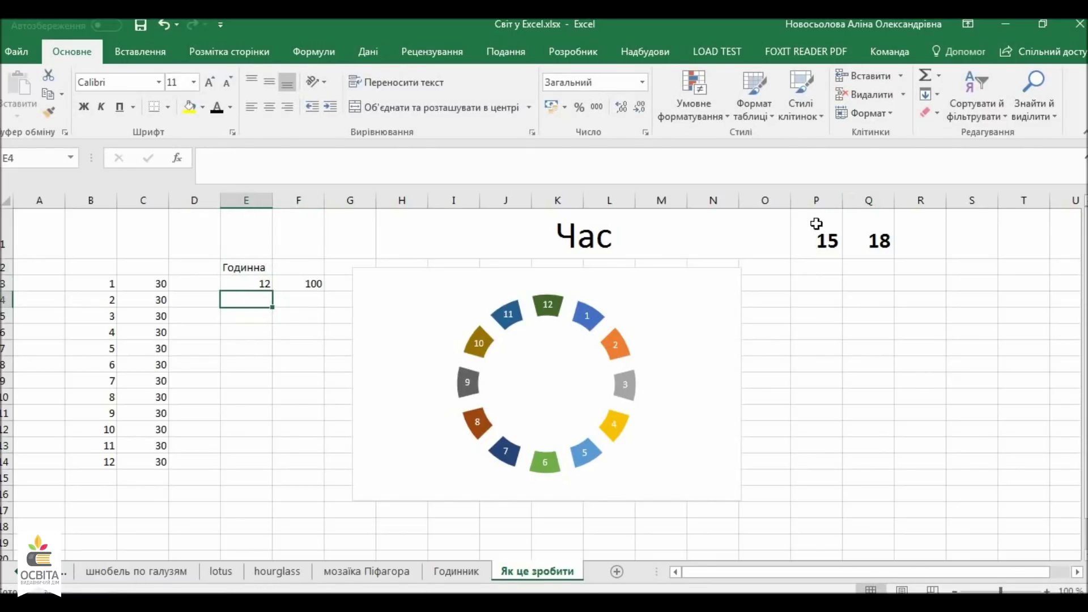
left_click(304, 297)
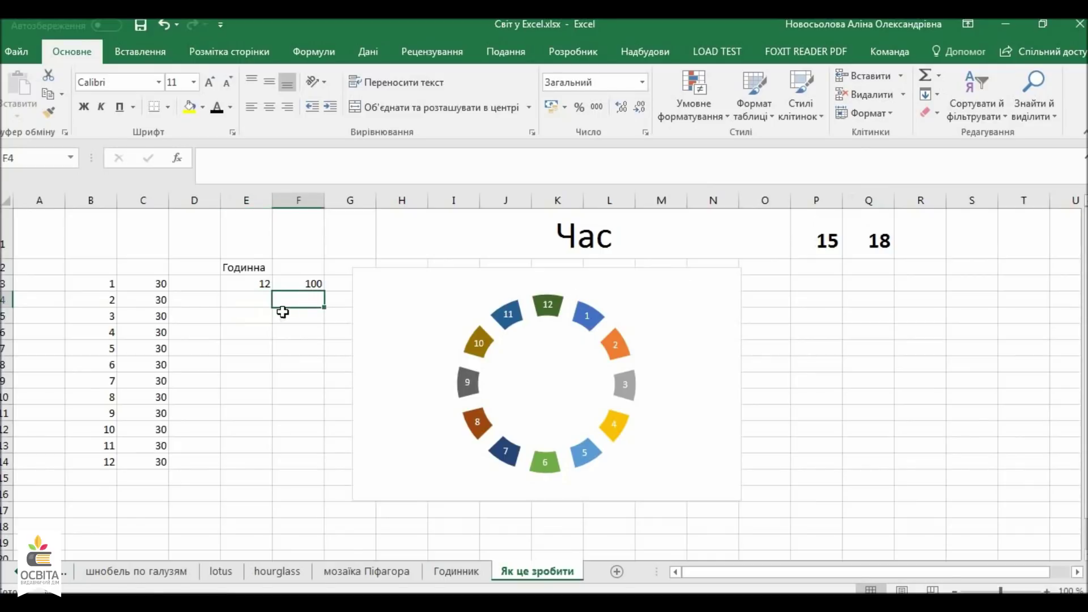
left_click(260, 303)
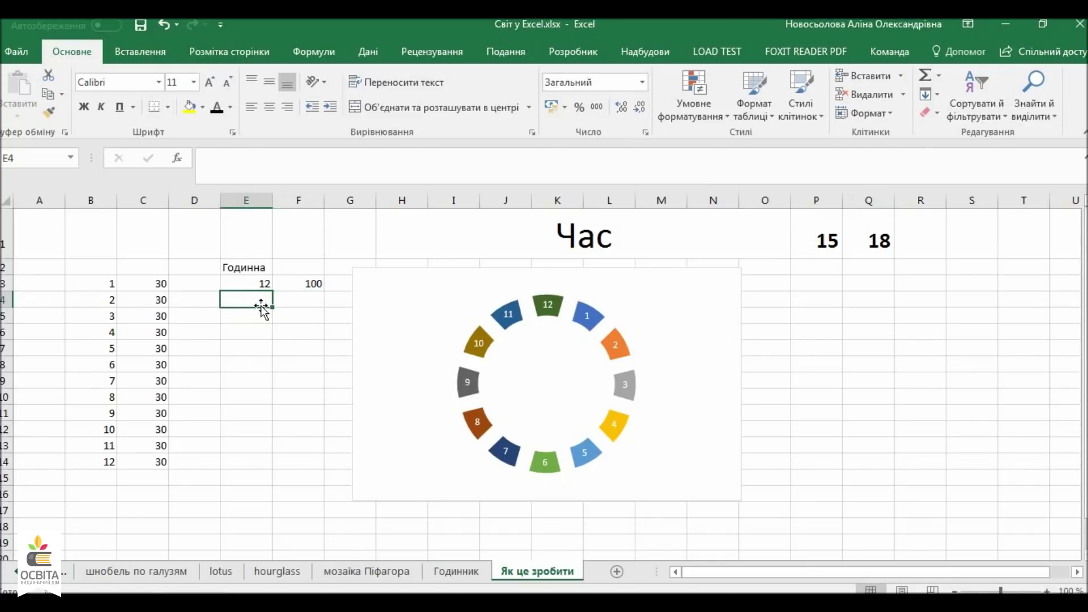
type("=MOD")
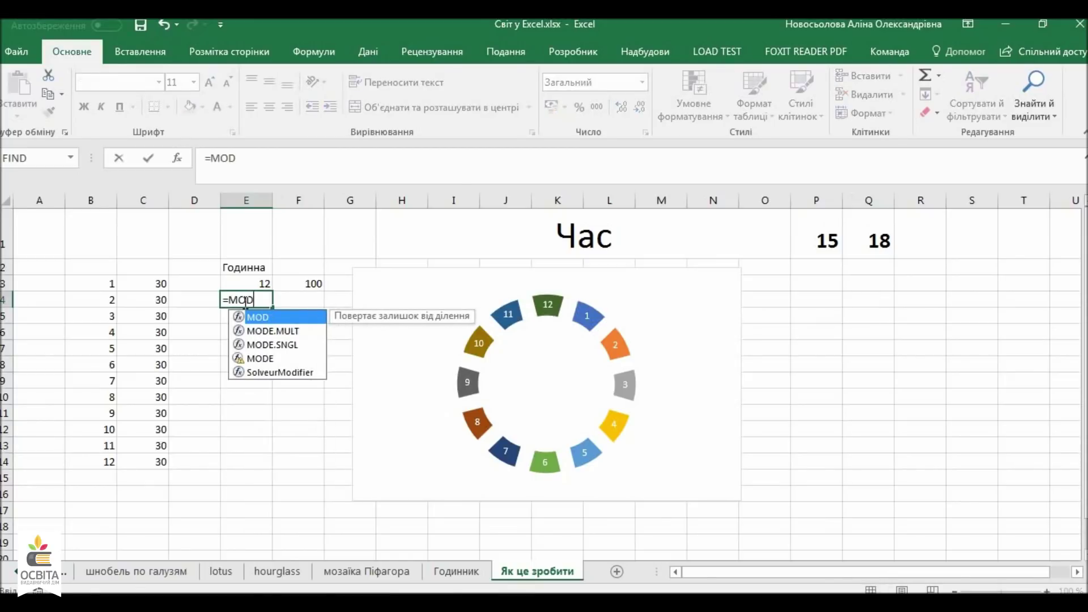
double_click(256, 318)
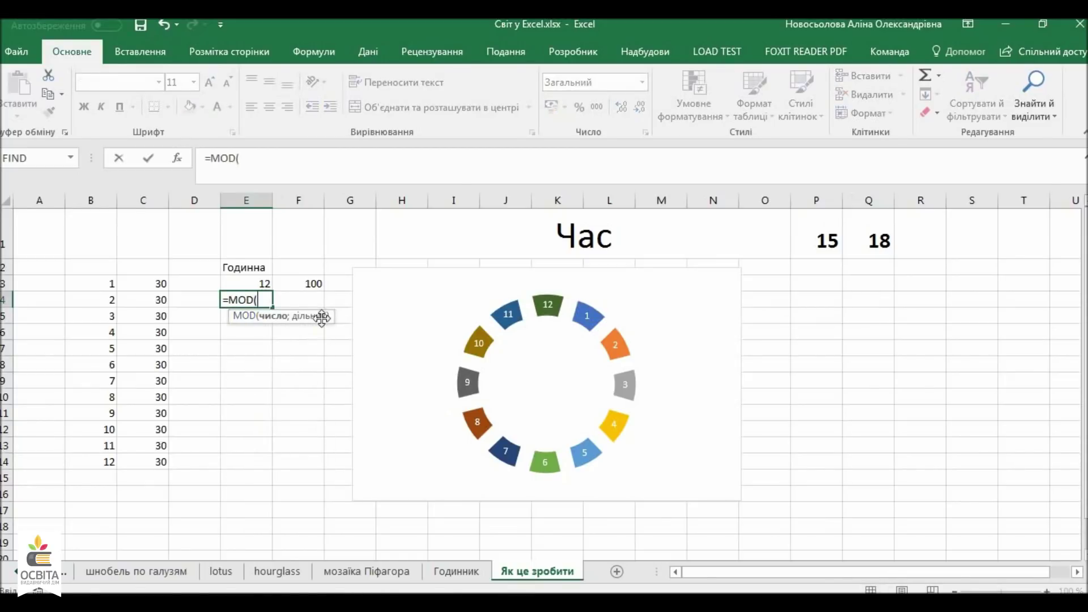
left_click(819, 239)
type(";12")
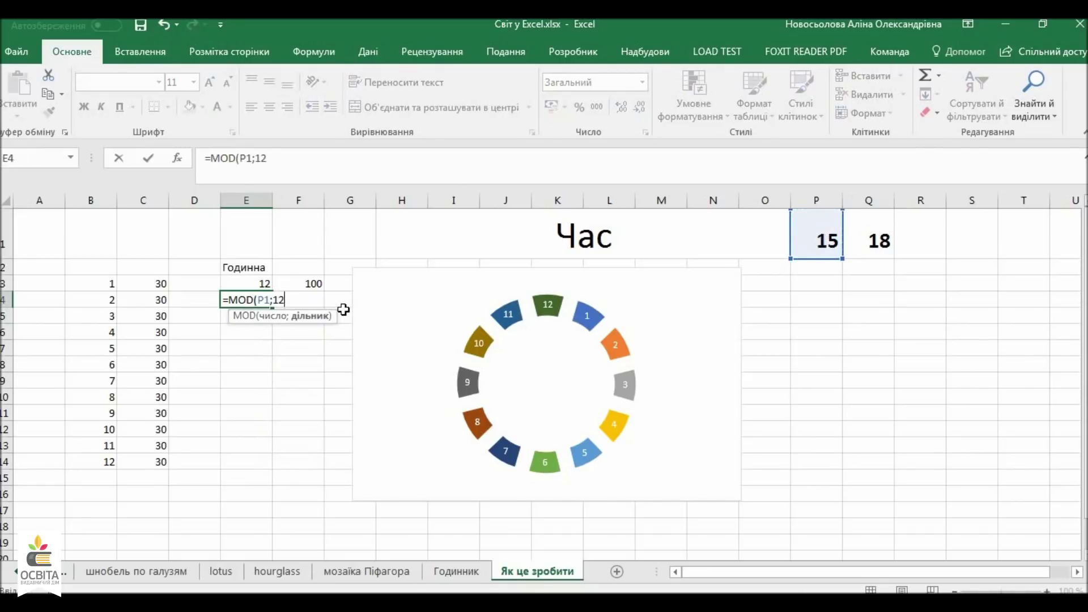
key("Return")
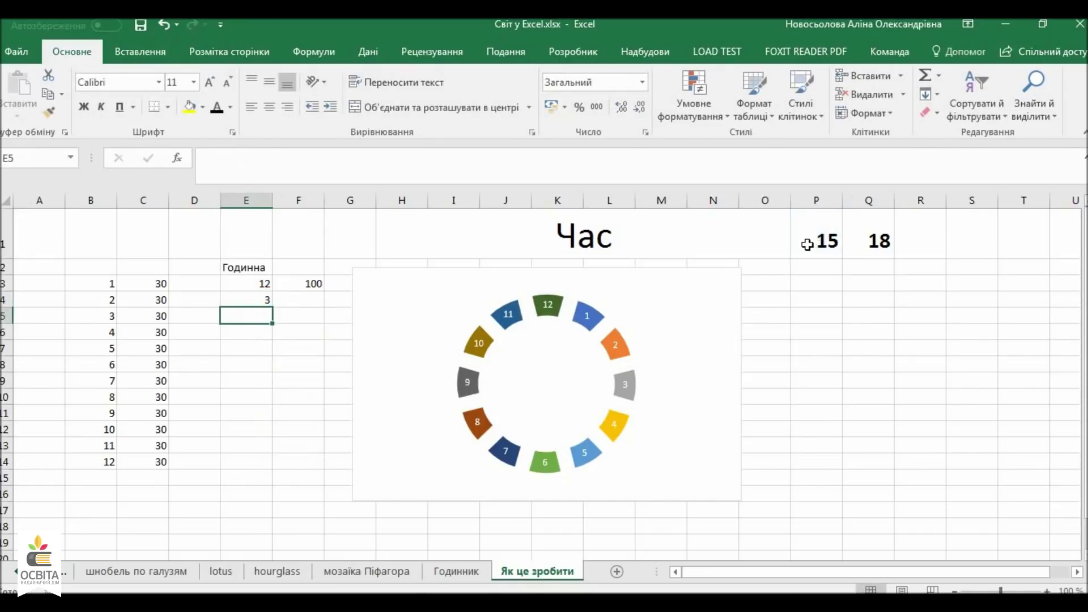
- Calculate the hour's share of the dial in F4 with the formula =E4*F3/E3
left_click(303, 297)
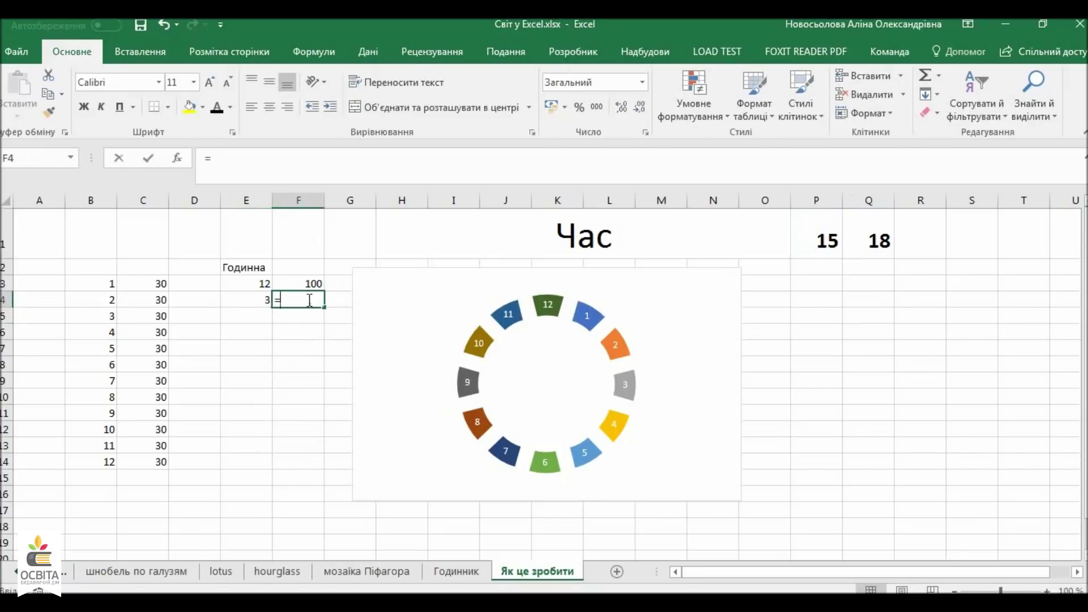
type("=")
left_click(265, 299)
type("*")
left_click(295, 282)
type("/")
left_click(264, 283)
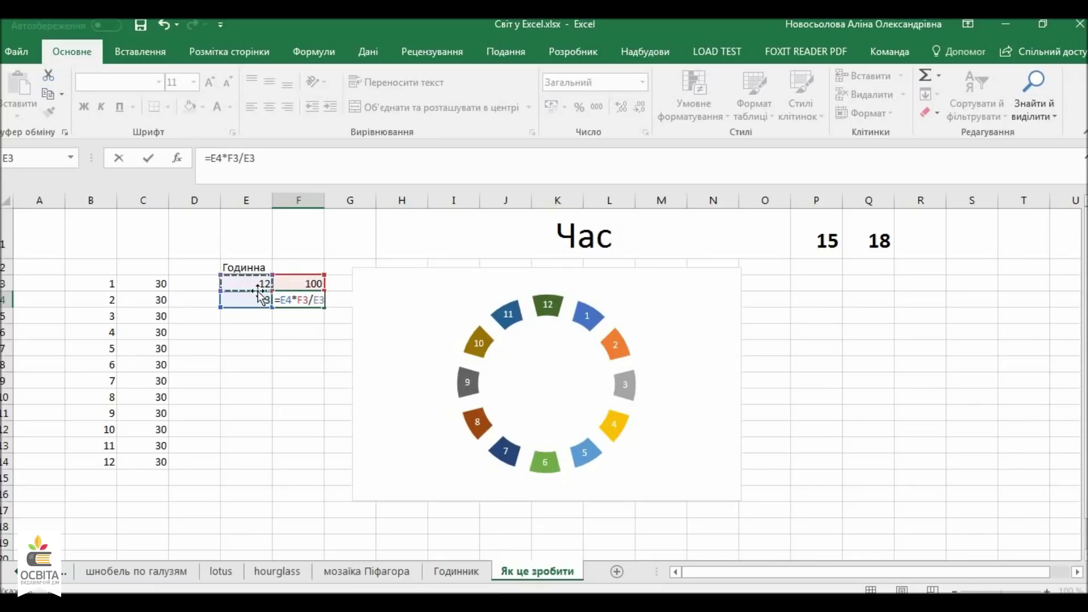
key("Return")
left_click(298, 301)
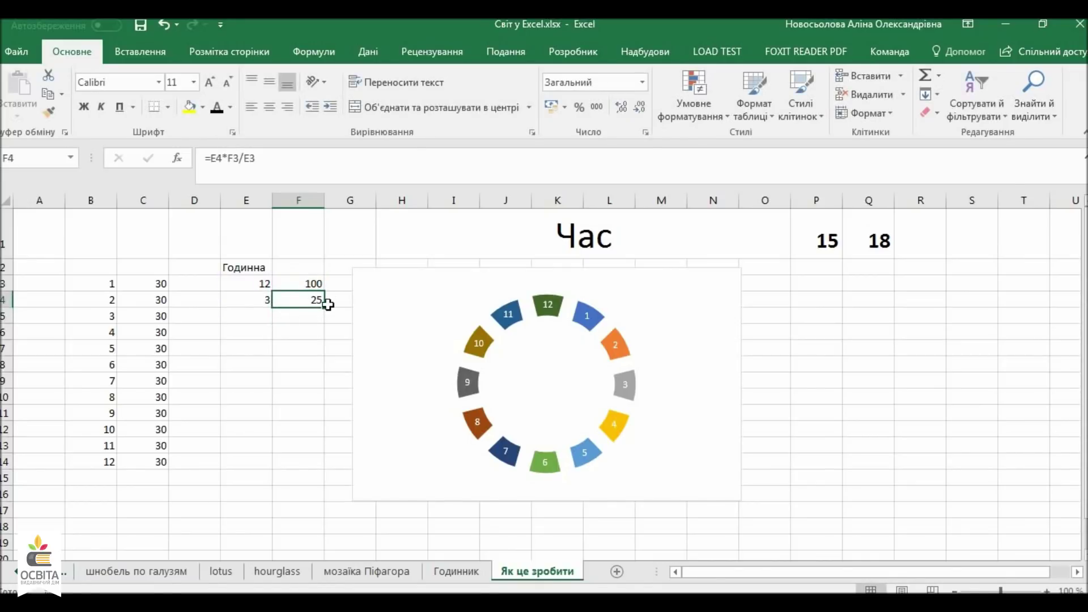
left_click(826, 237)
- Add a block headed Хвилинна in E6, with 60 in E7 and 100 in F7
left_click(237, 332)
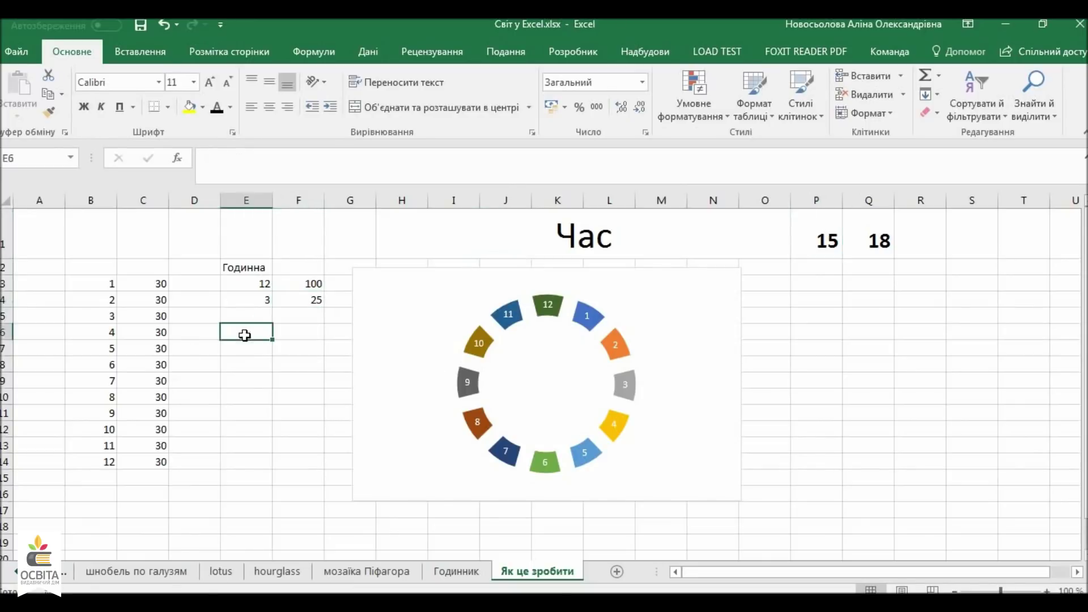
type("{hour")
key("BackSpace")
key("BackSpace")
key("BackSpace")
key("BackSpace")
type("вилинна")
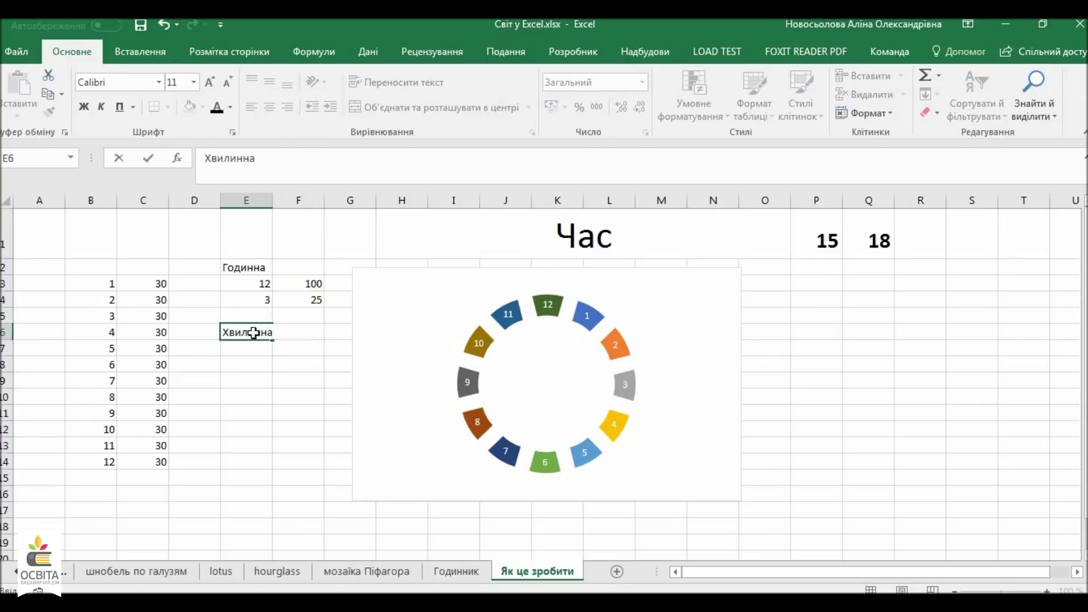
key("Return")
type("60")
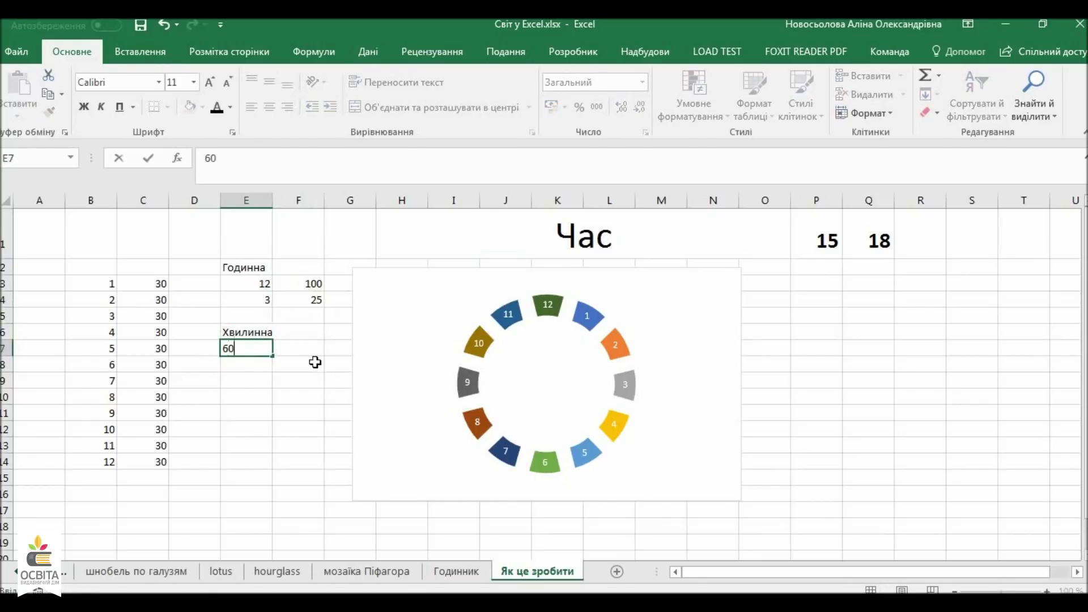
left_click(307, 347)
type("100")
- Link E8 to the minutes cell with the formula =Q1
left_click(236, 365)
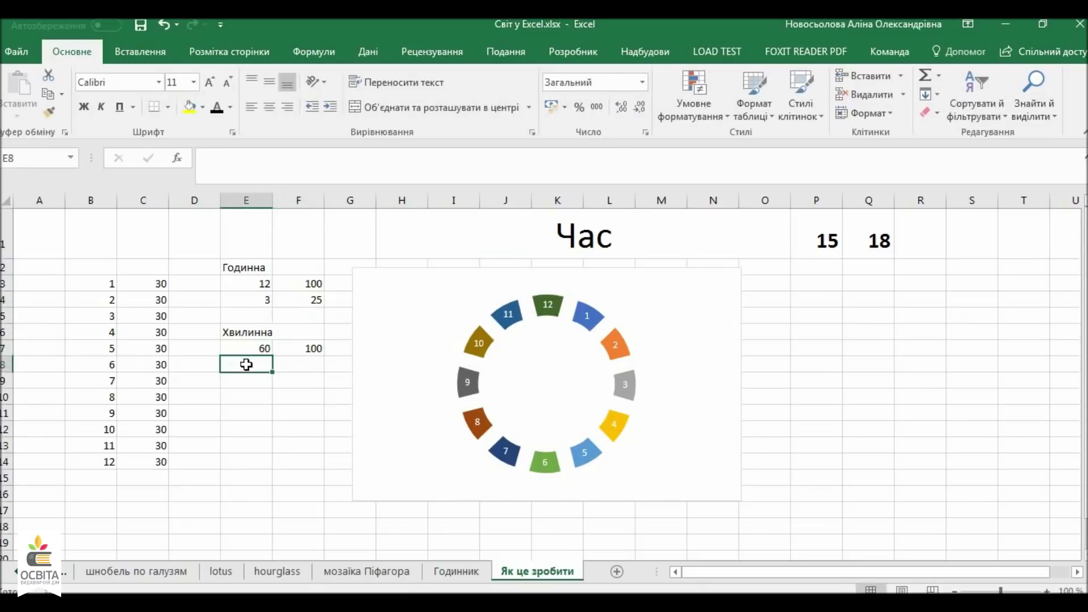
type("=")
left_click(870, 247)
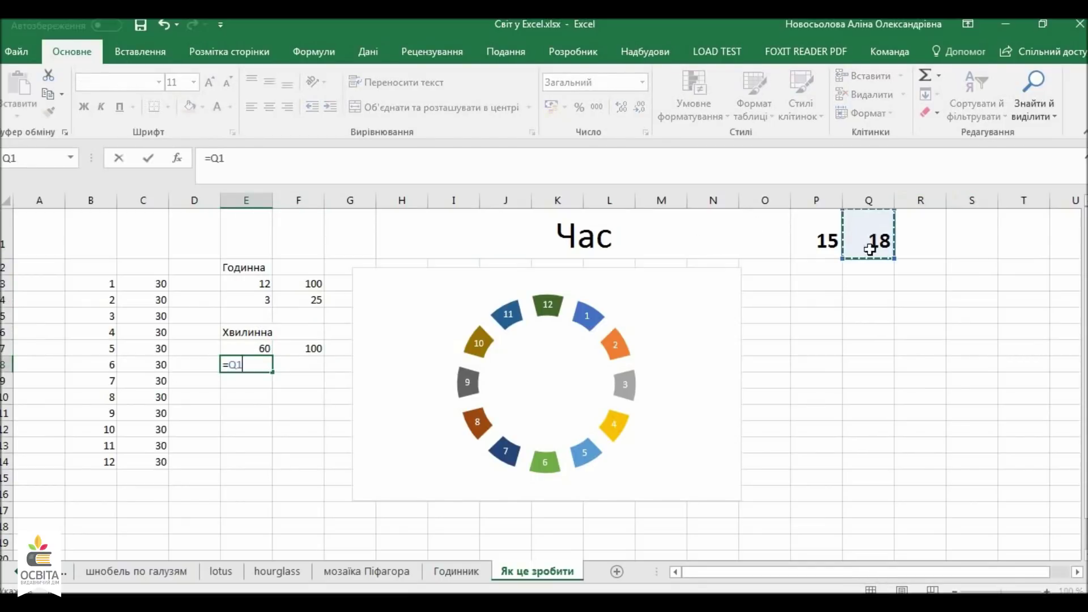
key("Return")
- Calculate the minutes' share of the dial in F8 with the formula =E8*F7/E7
left_click(288, 364)
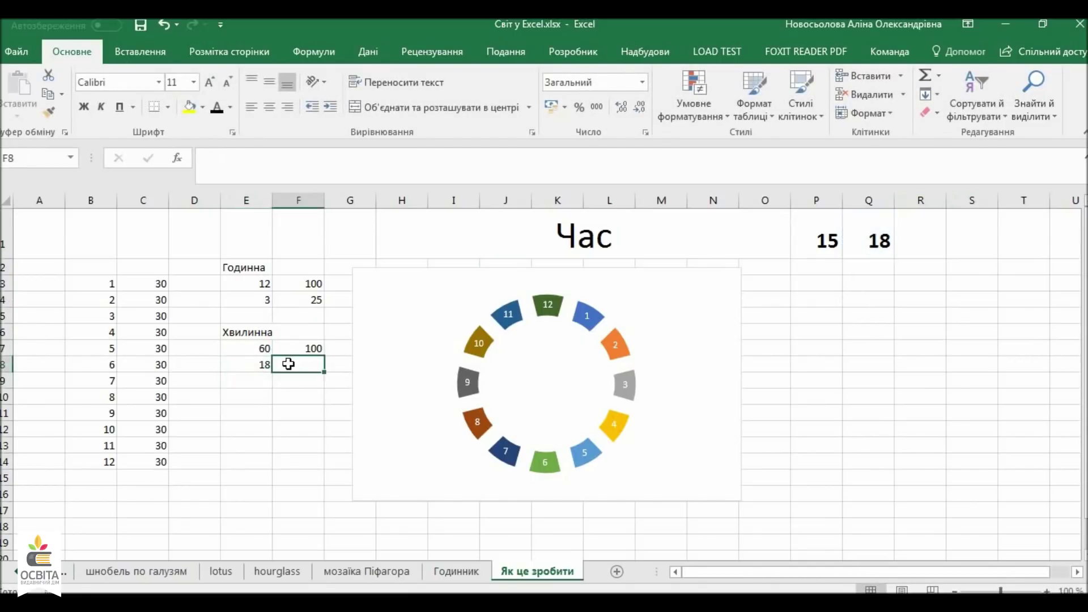
type("=")
left_click(236, 363)
type("*")
left_click(300, 348)
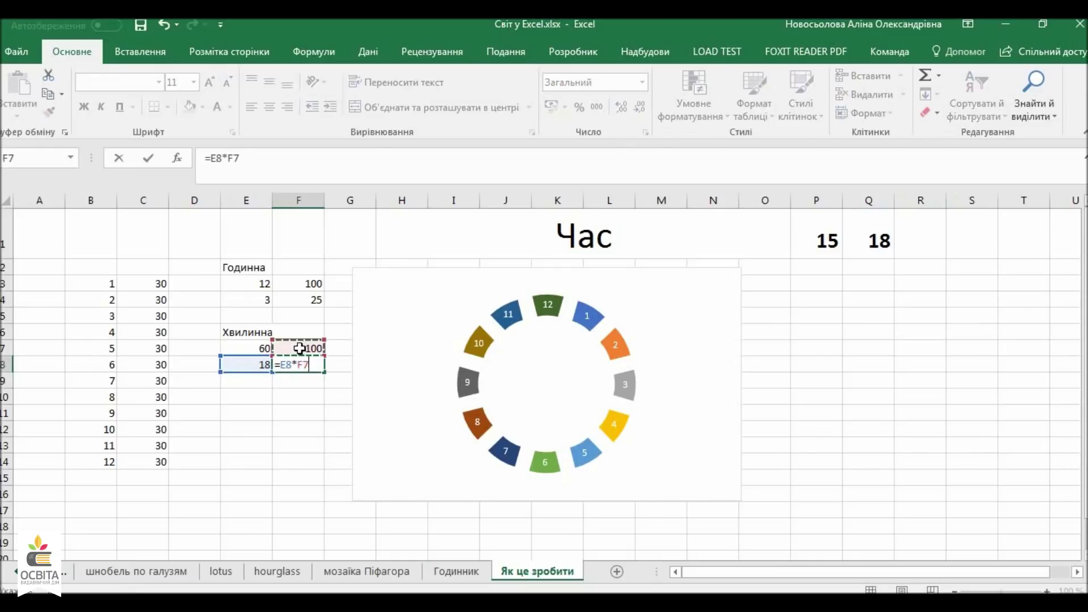
type("/")
left_click(238, 349)
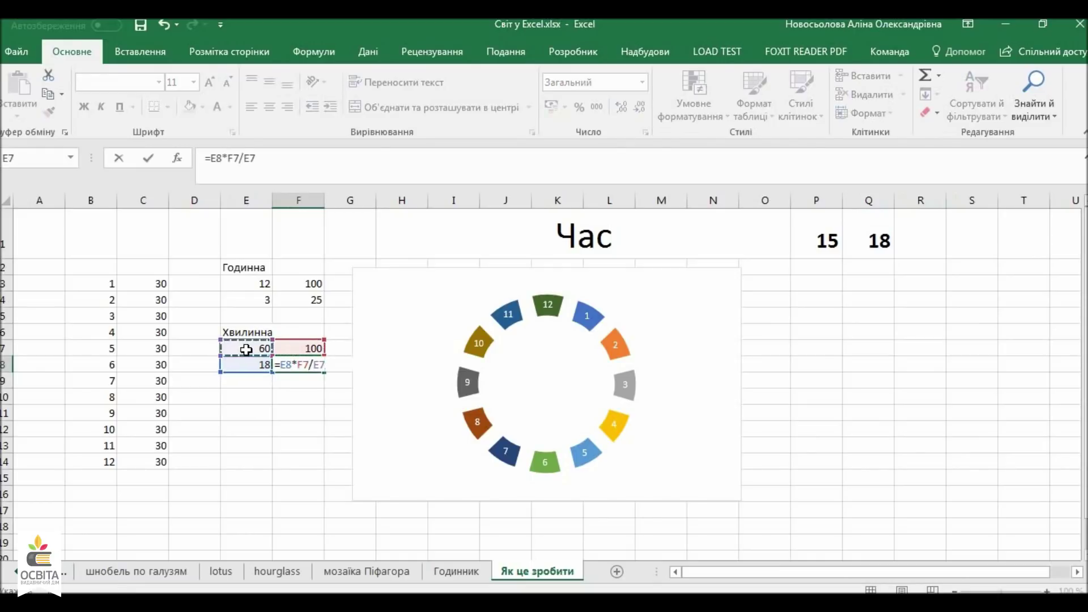
key("Return")
left_click(331, 394)
left_click(267, 397)
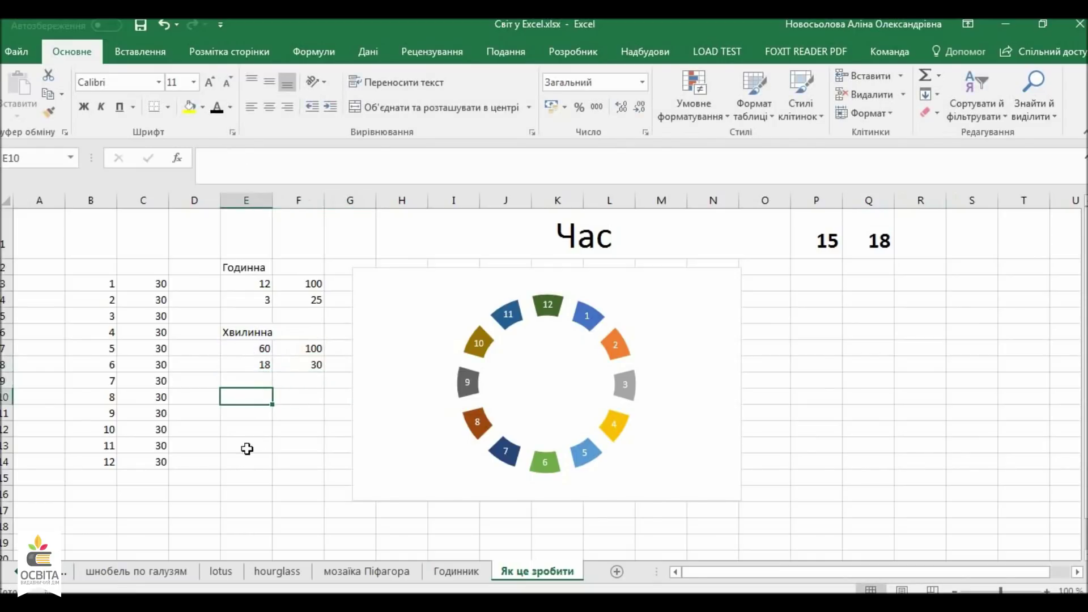
left_click(201, 494)
left_click(79, 493)
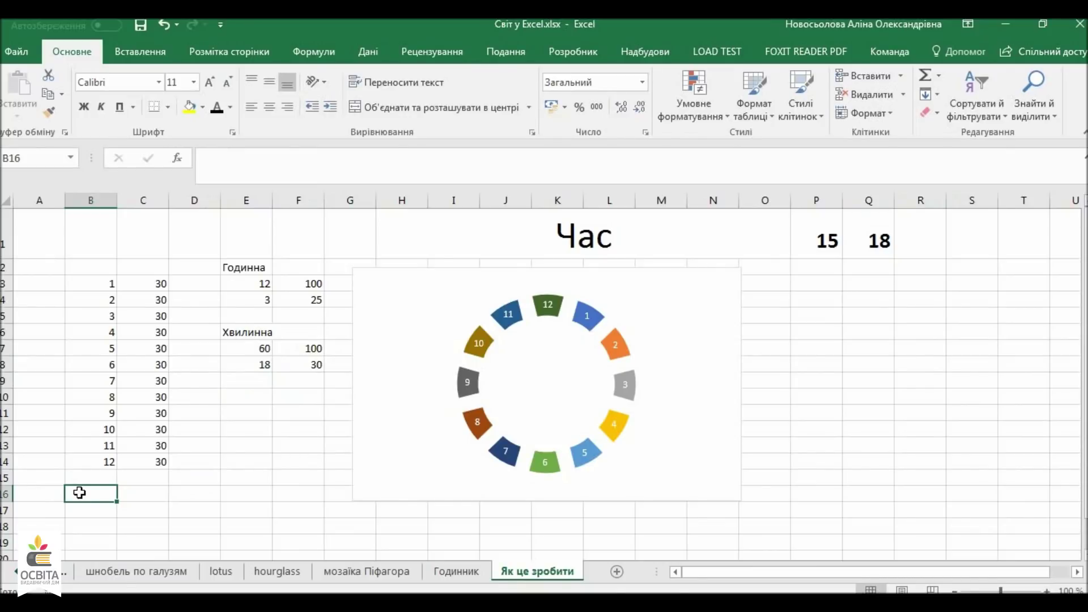
- Enter the heading Години in B15, directly below the list of hours
left_click(78, 481)
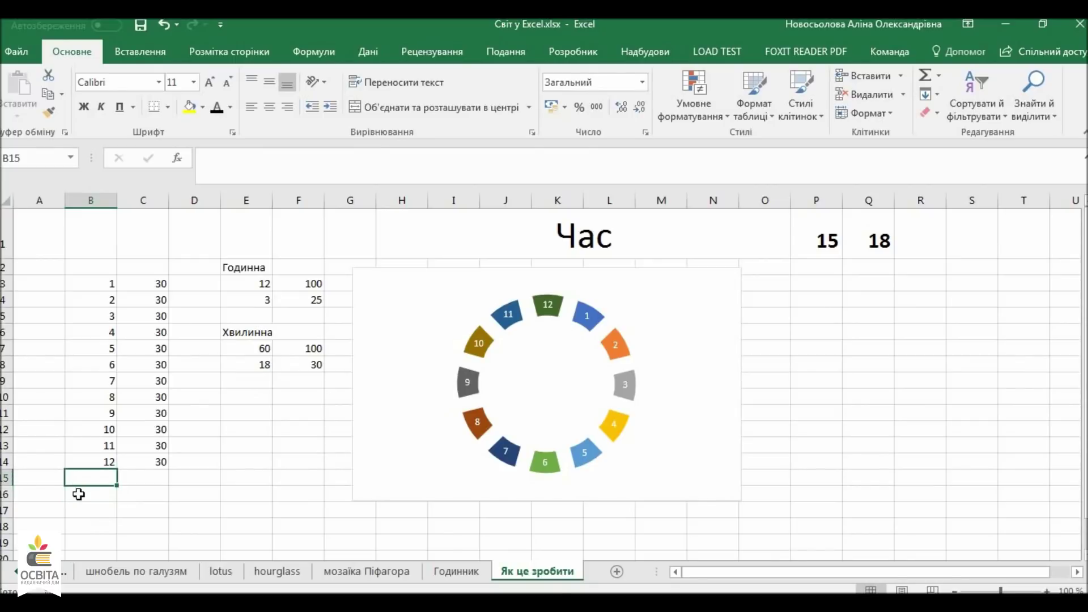
type("Хви")
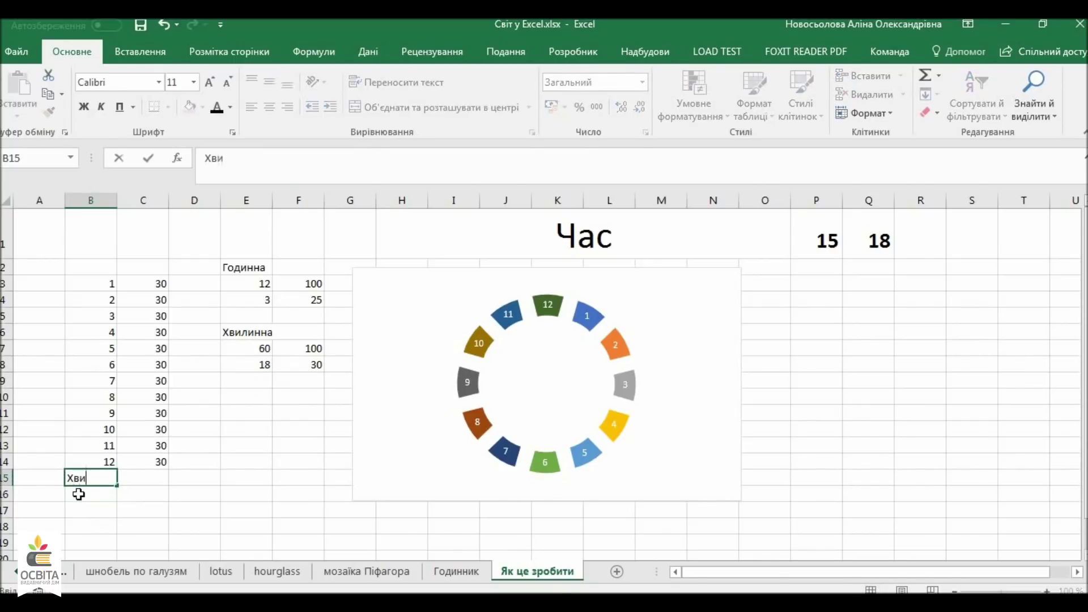
type("лин")
key("BackSpace")
key("BackSpace")
key("BackSpace")
key("BackSpace")
key("BackSpace")
key("BackSpace")
type("Години")
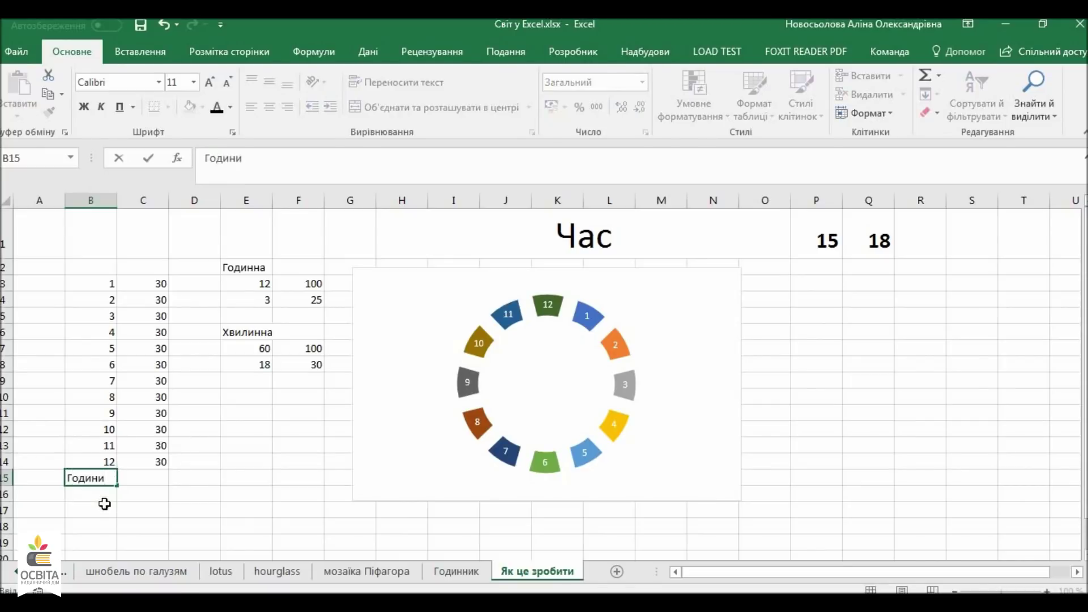
key("Return")
- List the labels Менше, Стрілка and Більше in cells B16 to B18 under the Години heading
type("Мен")
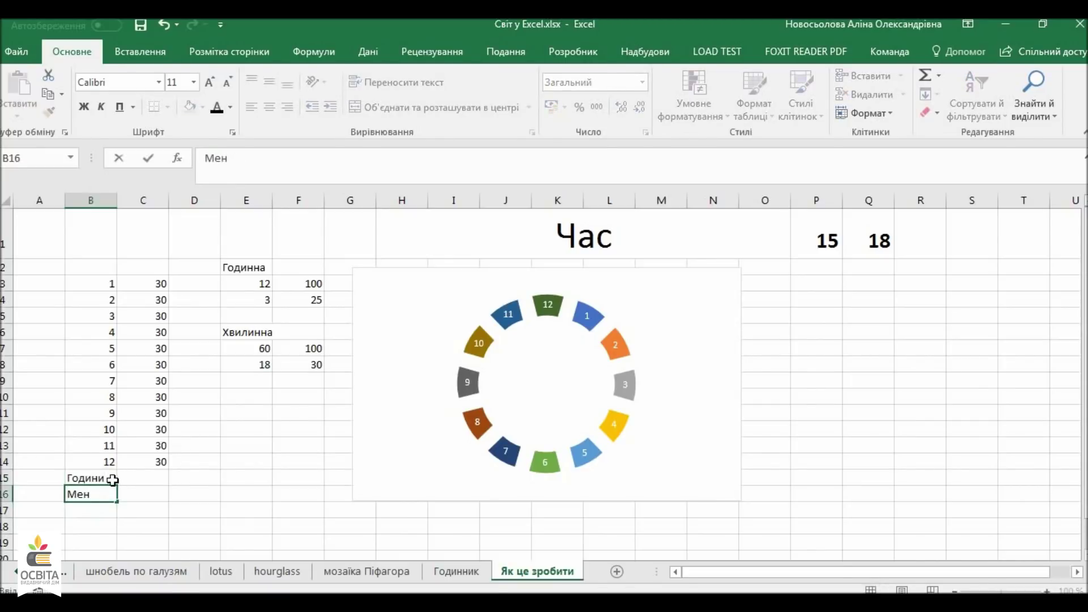
type("ше")
left_click(98, 512)
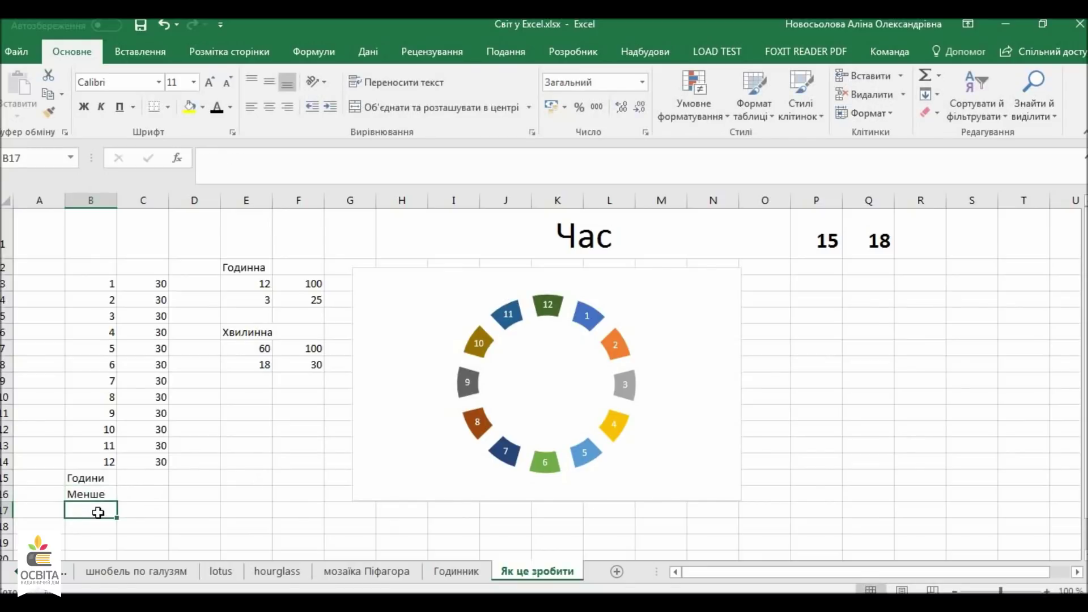
type("Ст")
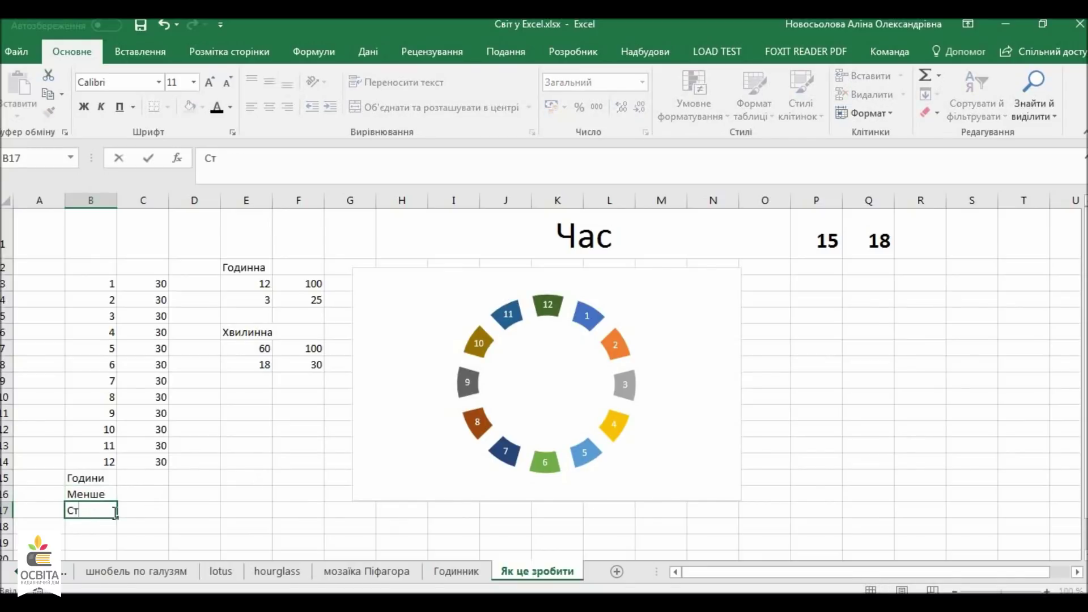
type("рілка")
left_click(102, 525)
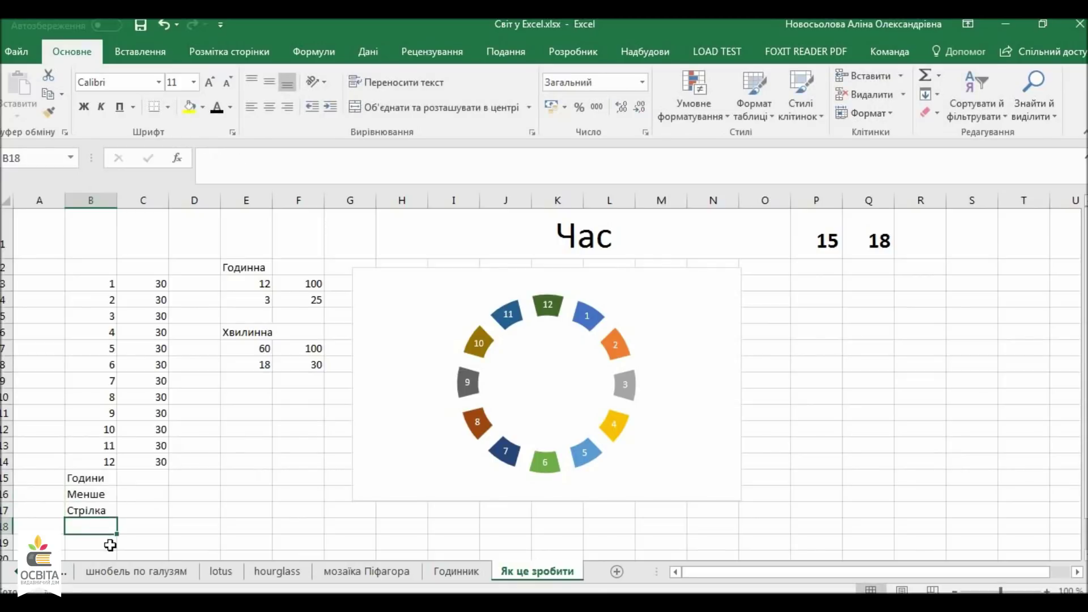
type("Більше")
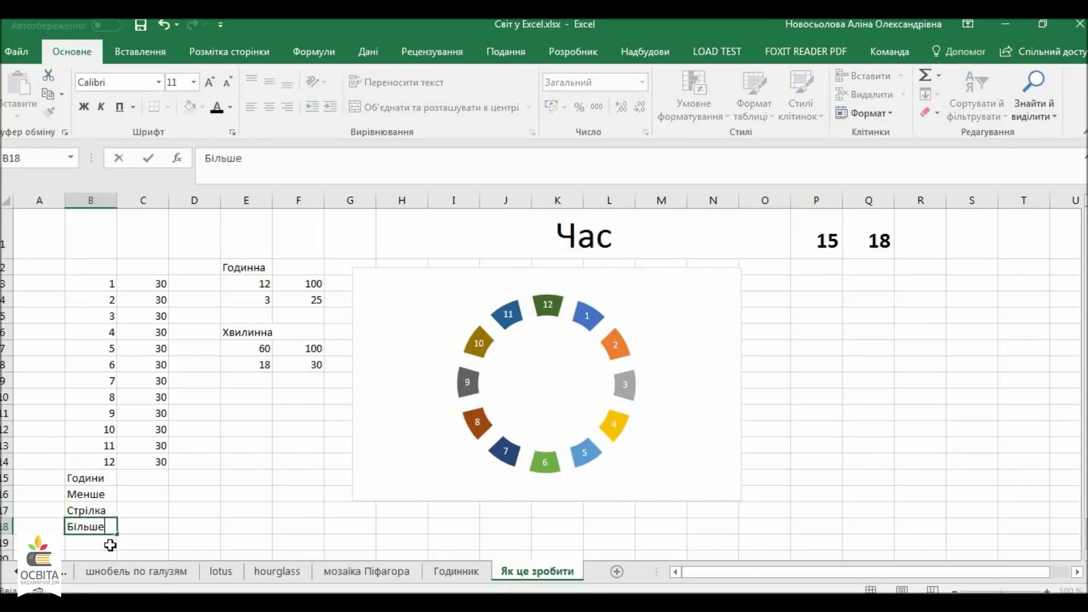
left_click(131, 507)
- Calculate the hour hand's Менше angle in C16 with the formula =360/100*F4
left_click(127, 493)
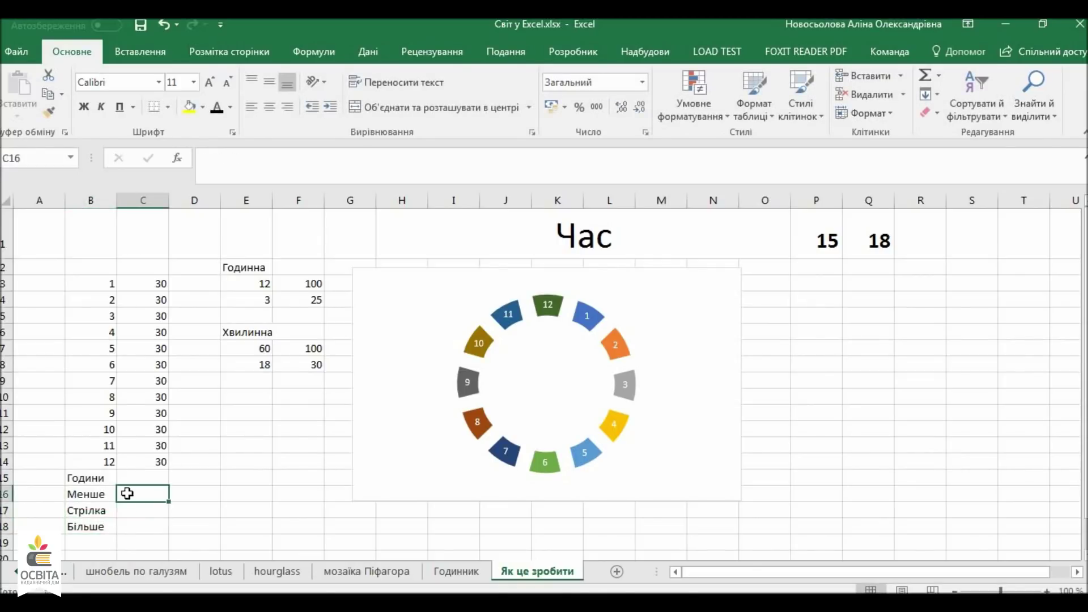
type("=")
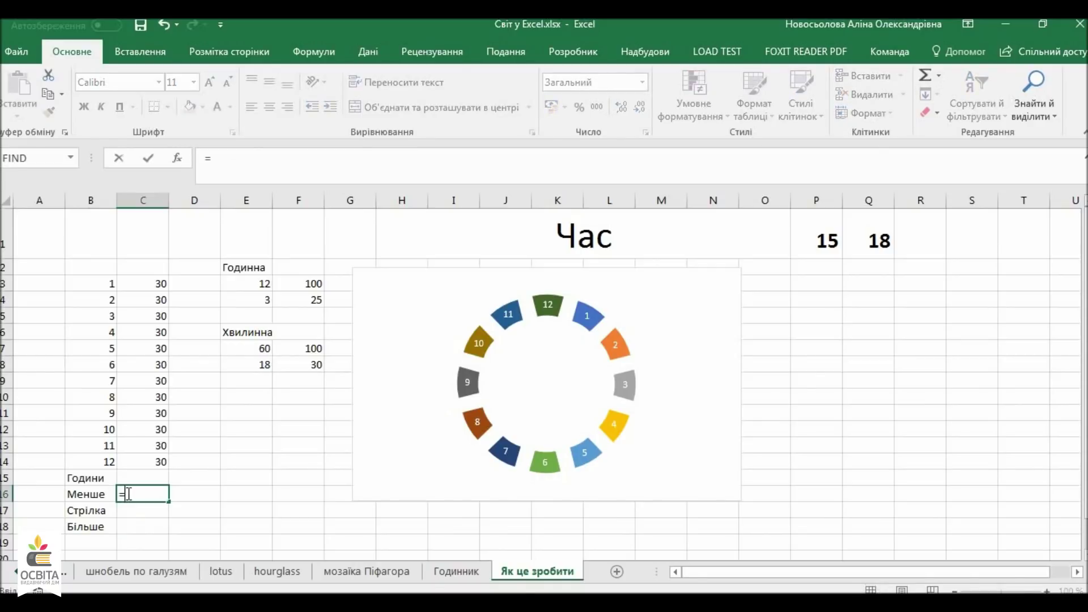
type("360/100*")
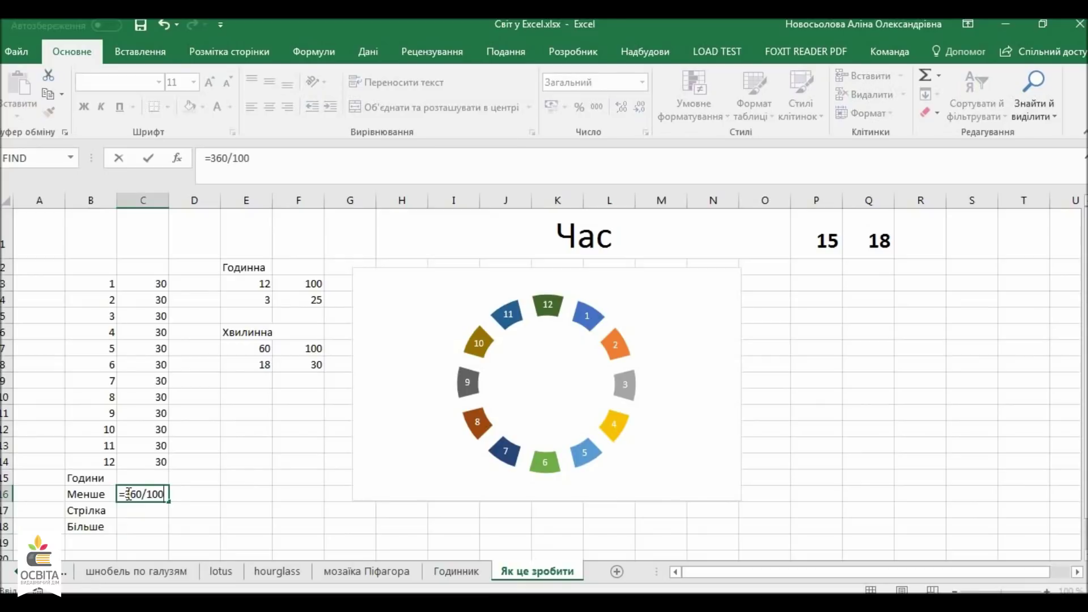
left_click(315, 301)
key("Return")
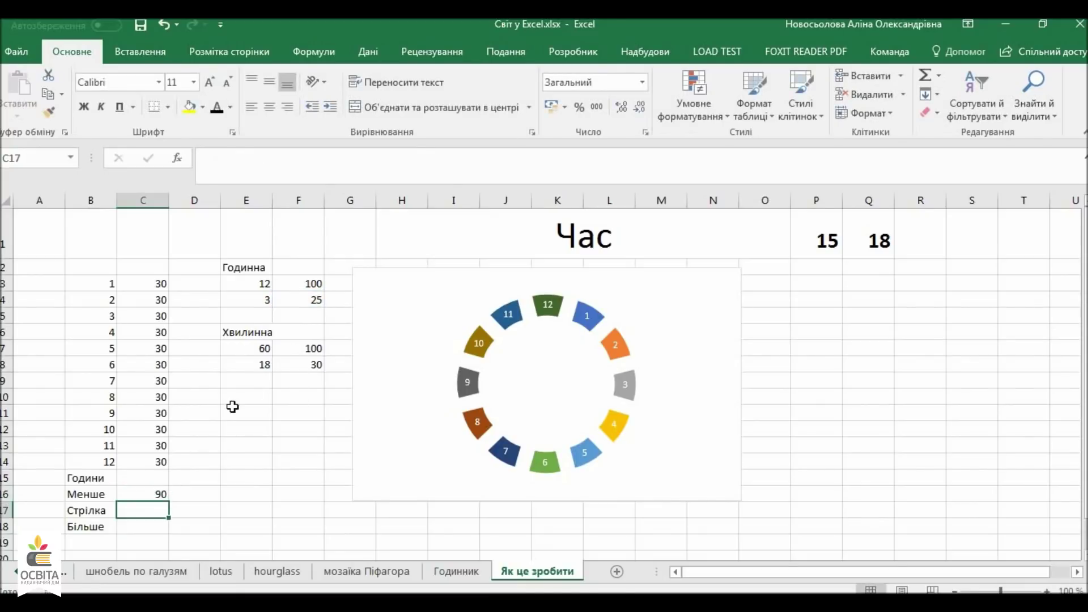
- Set the Години block's Стрілка value in C17 to 3 and calculate Більше in C18 with =360-C16
left_click(153, 520)
left_click(150, 504)
type("3")
left_click(144, 520)
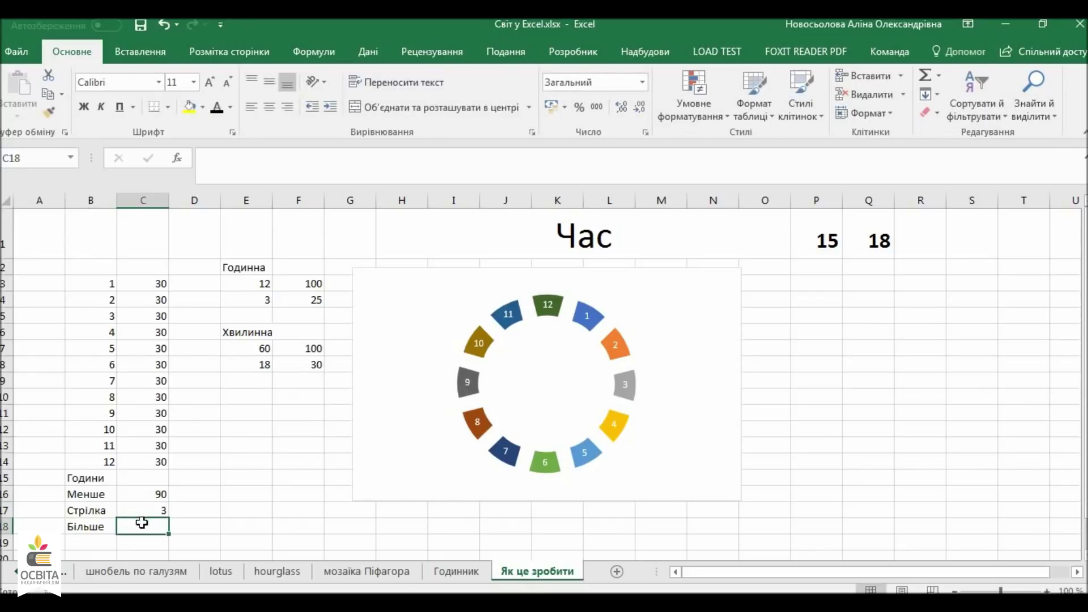
type("=360")
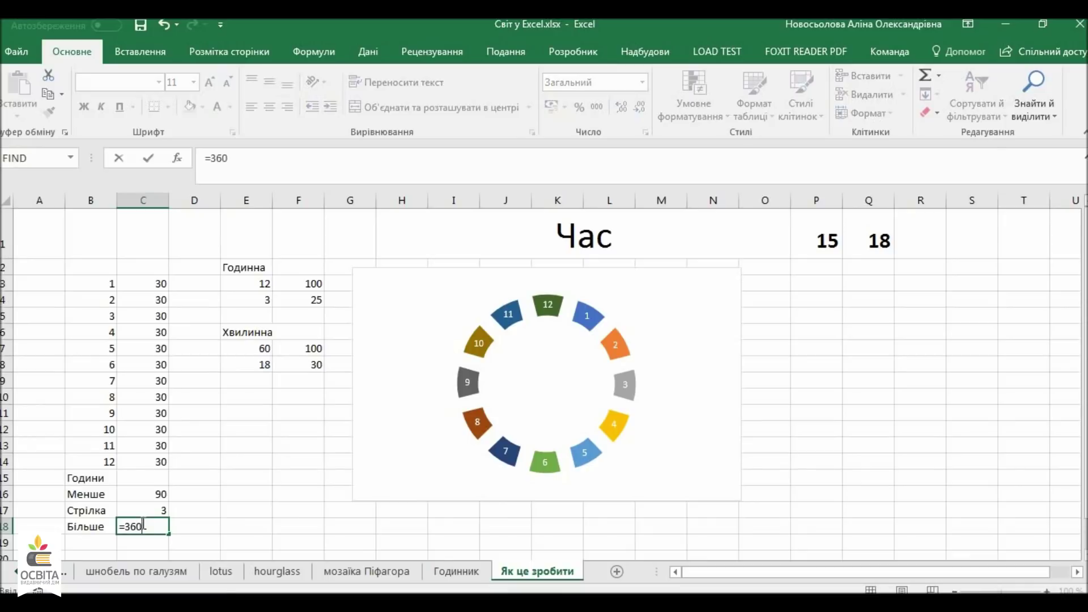
type("-")
left_click(152, 499)
key("Return")
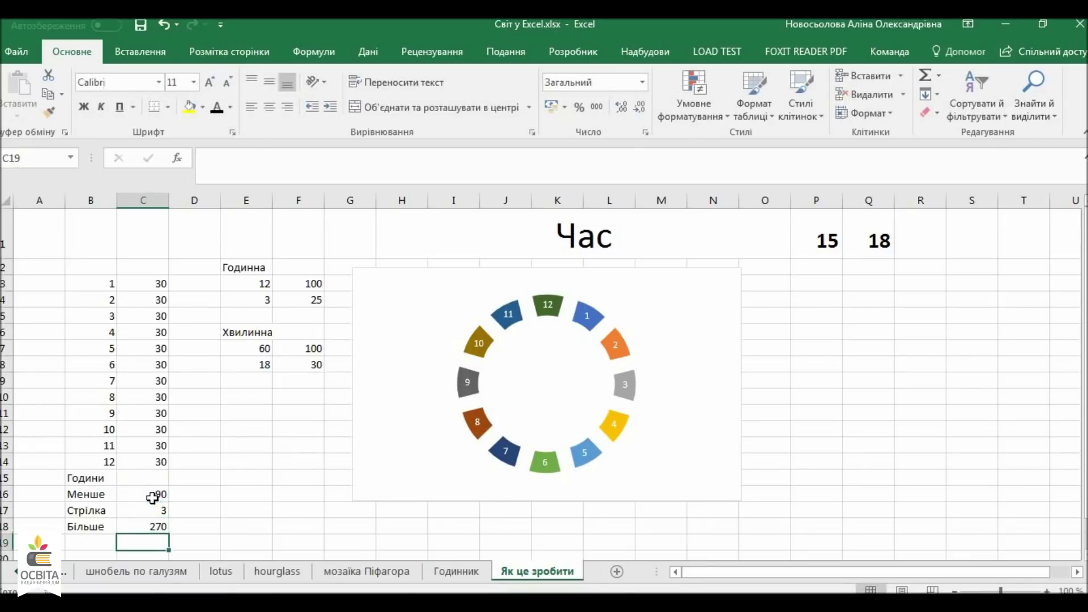
- Enter the heading Хвилини in E15 and select the labels Менше, Стрілка and Більше in B16:B18
left_click(226, 478)
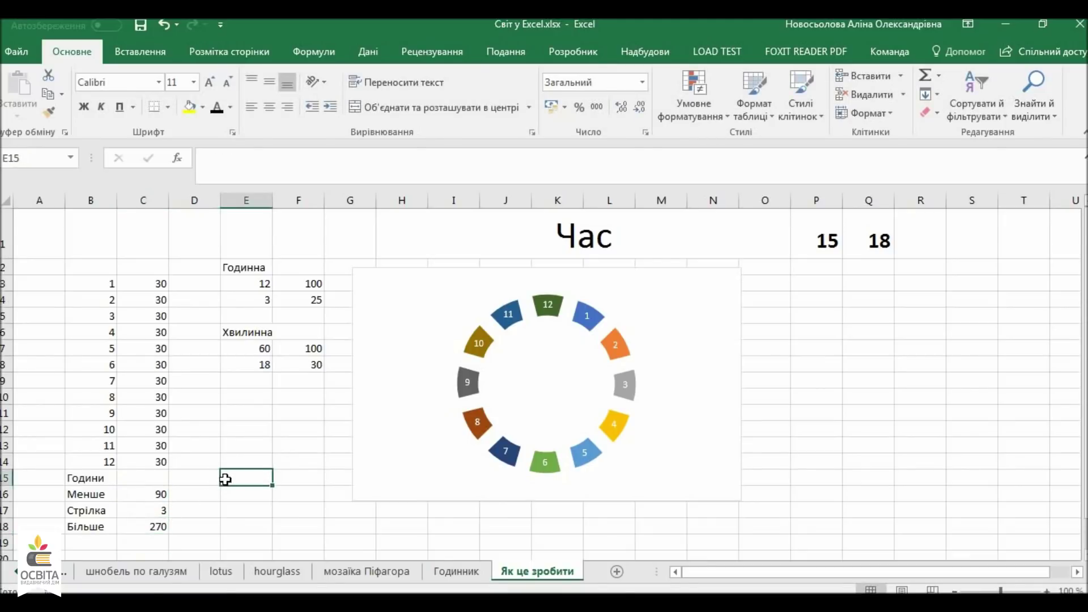
type("Хвилини")
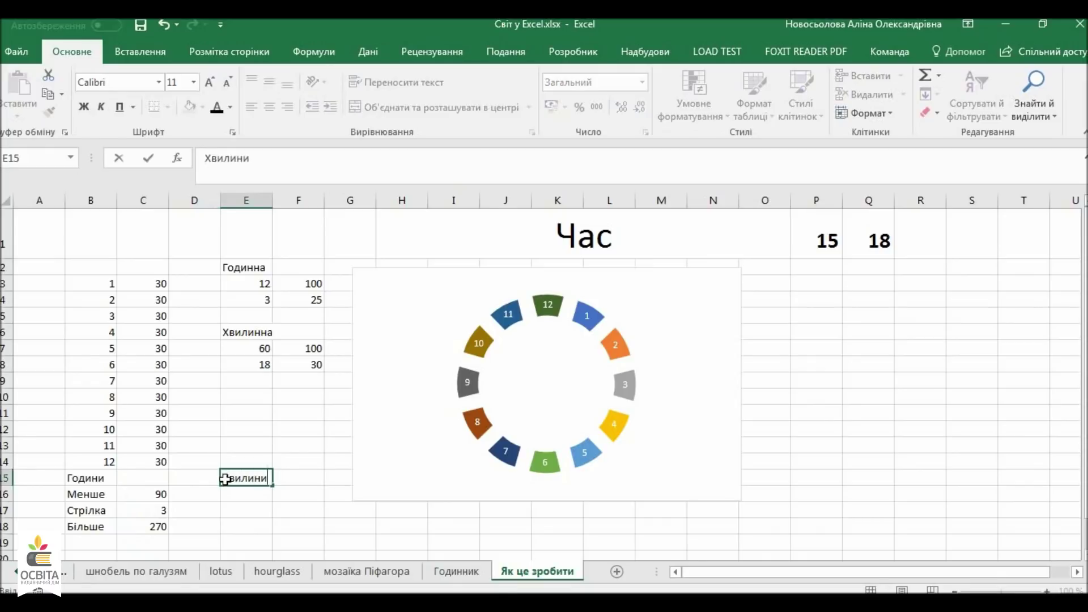
key("Return")
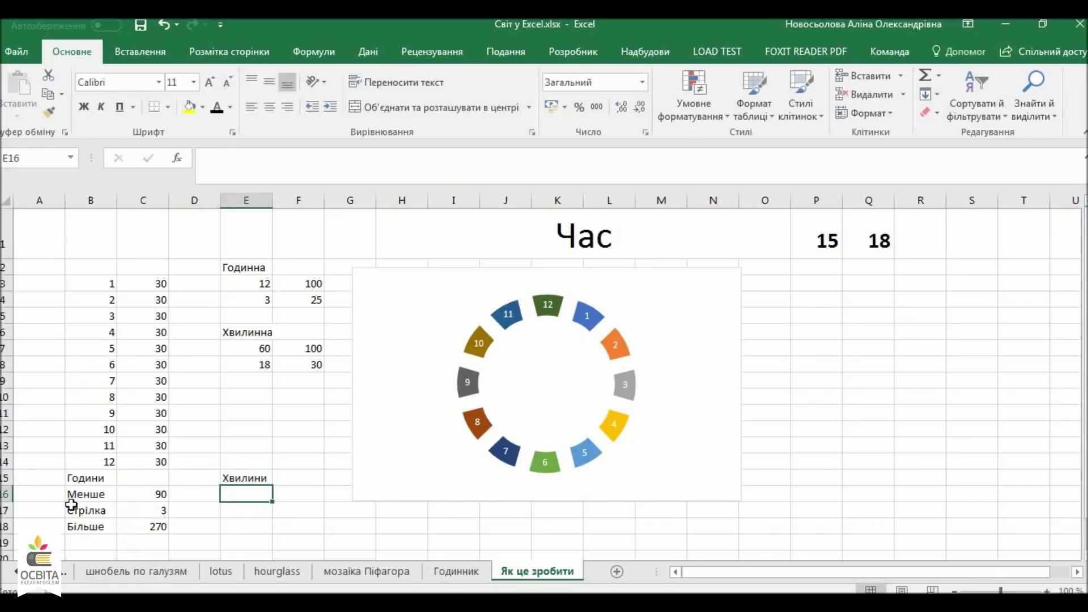
left_click_drag(74, 496, 83, 526)
key("ctrl+q")
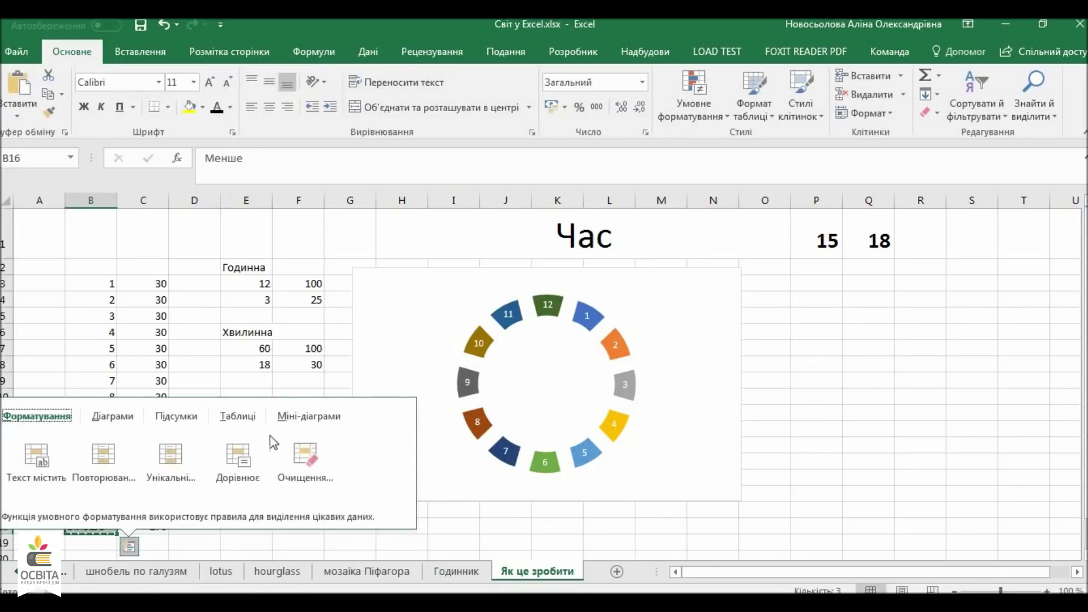
left_click(256, 442)
left_click(931, 296)
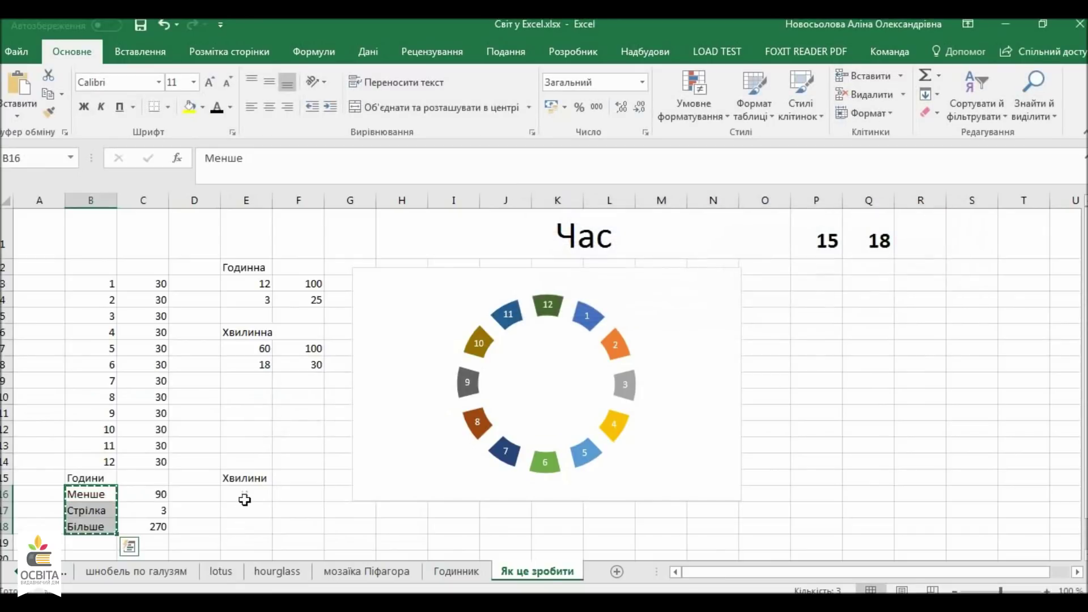
left_click(234, 487)
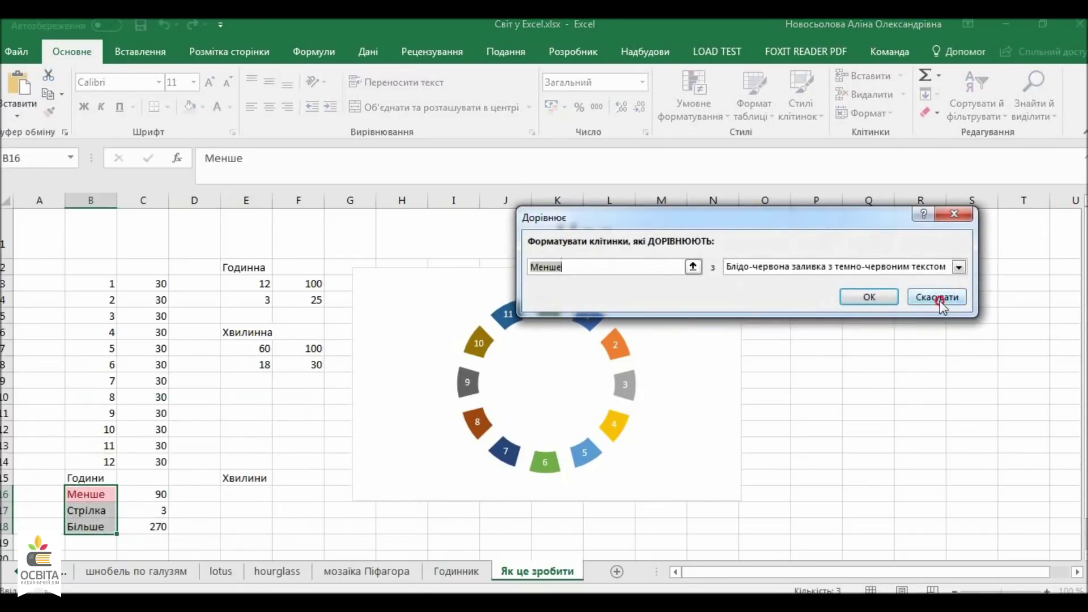
left_click(941, 297)
- Copy the three selected labels from B16:B18 into E16:E18 under the Хвилини heading
key("ctrl+c")
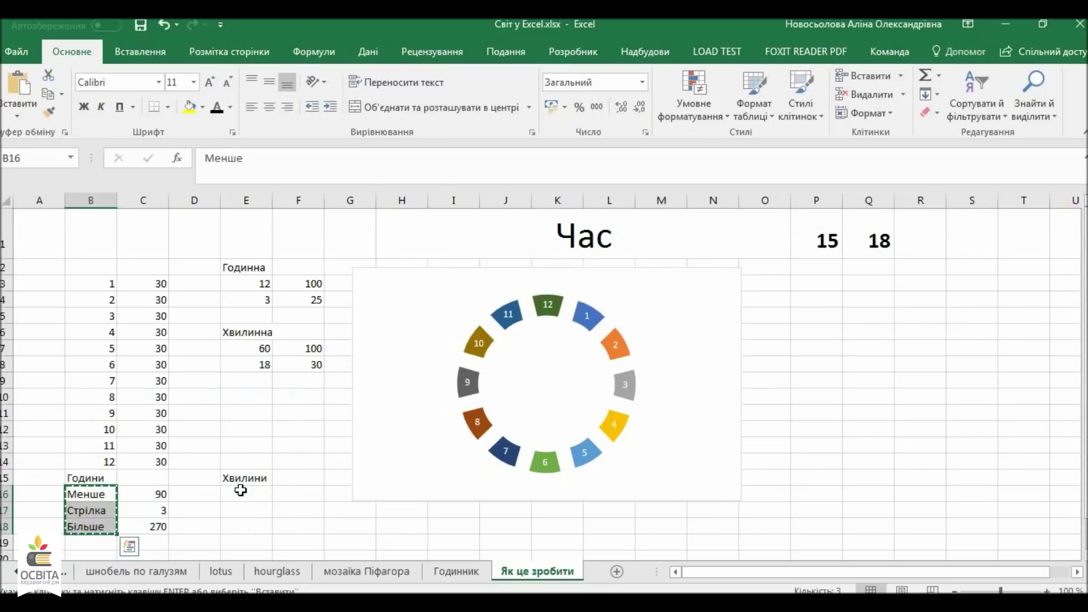
left_click(241, 490)
key("ctrl+v")
key("Escape")
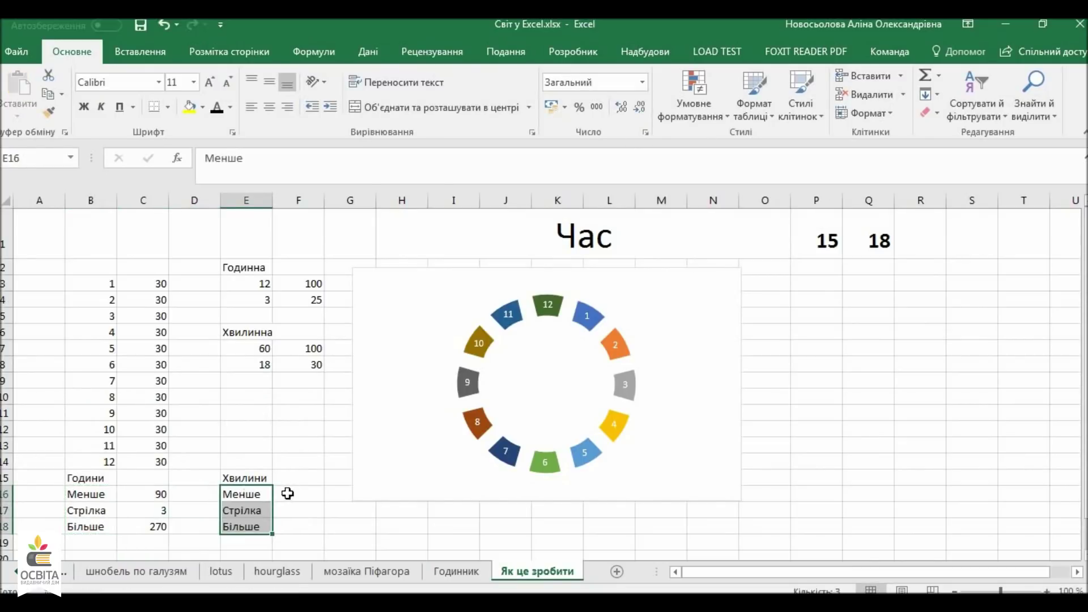
- Calculate the minute hand's Менше angle in F16 with the formula =360/100*F8
left_click(287, 492)
type("=36")
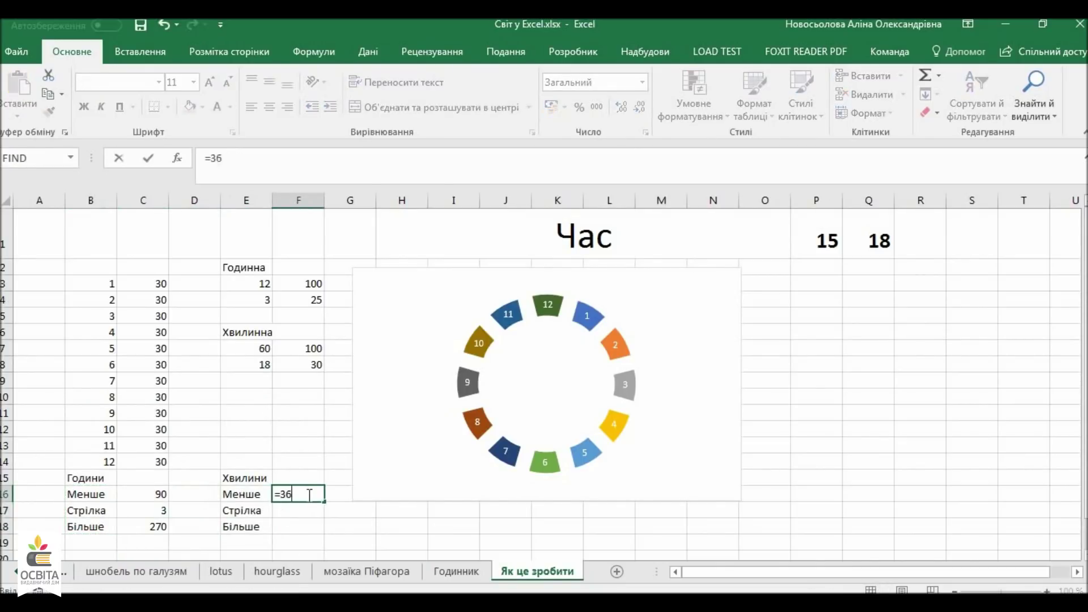
type("0/100*")
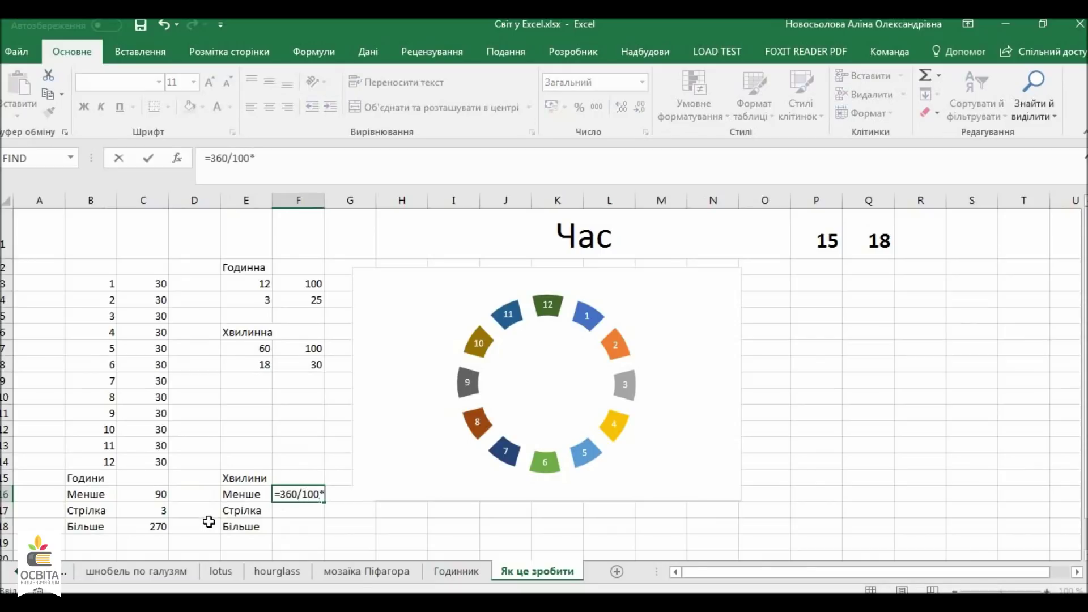
left_click(302, 366)
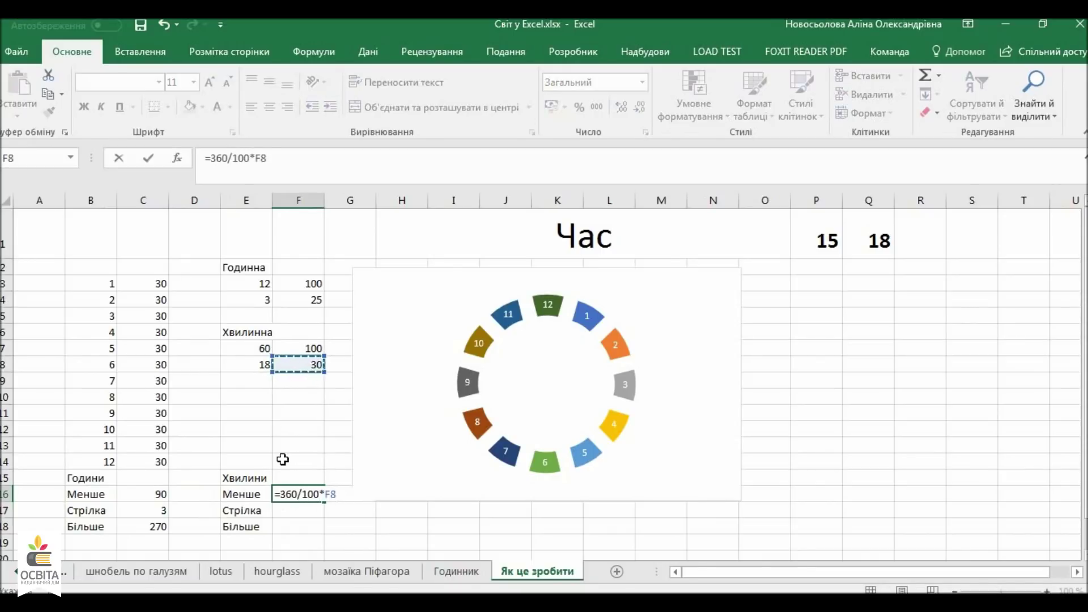
key("Return")
- Set the Хвилини block's Стрілка value in F17 to 3 and calculate Більше in F18 with =360-F16
type("3")
left_click(312, 526)
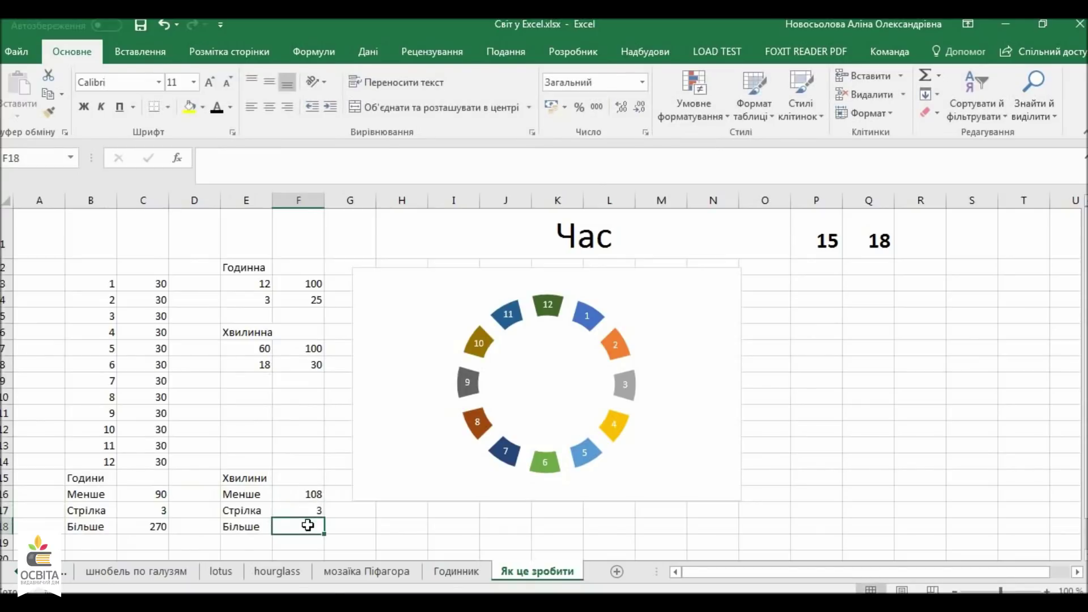
type("=360-")
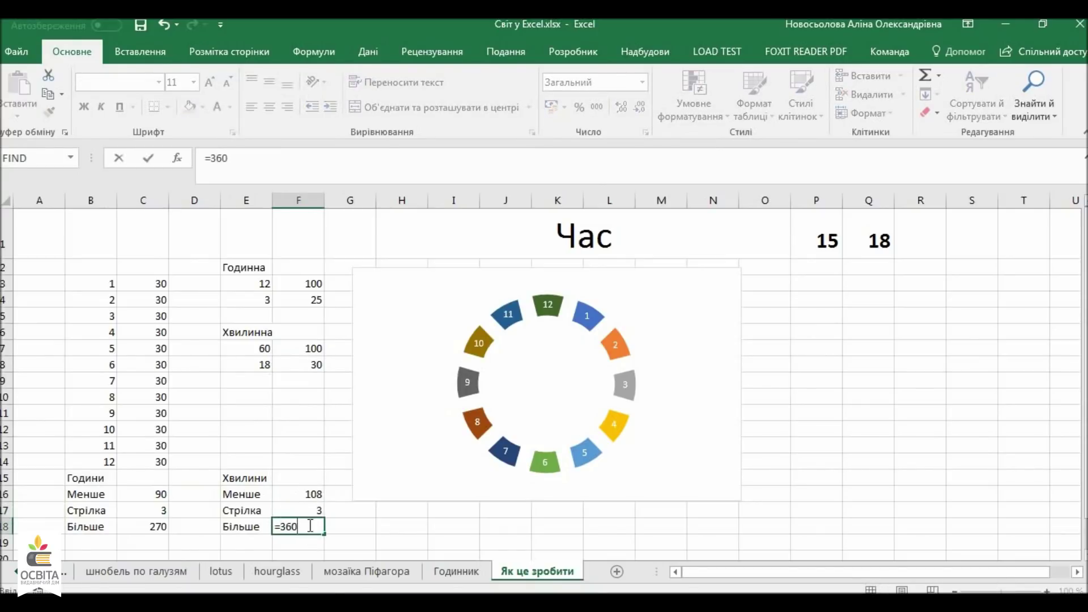
left_click(313, 494)
key("Return")
left_click(442, 522)
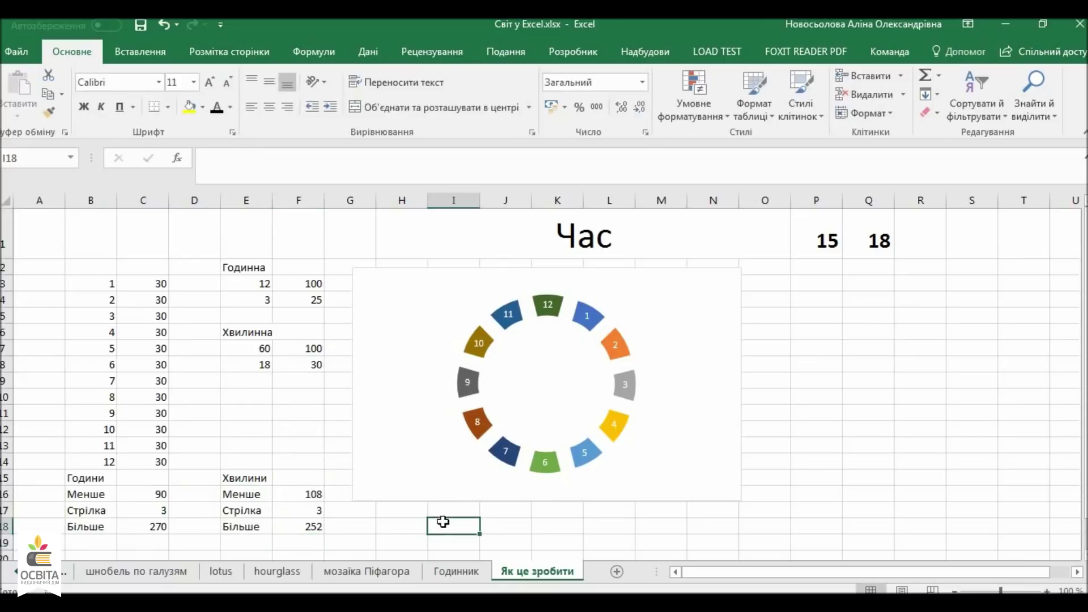
- Add a data series named Години to the dial chart, taking its values from C16:C18
left_click(566, 349)
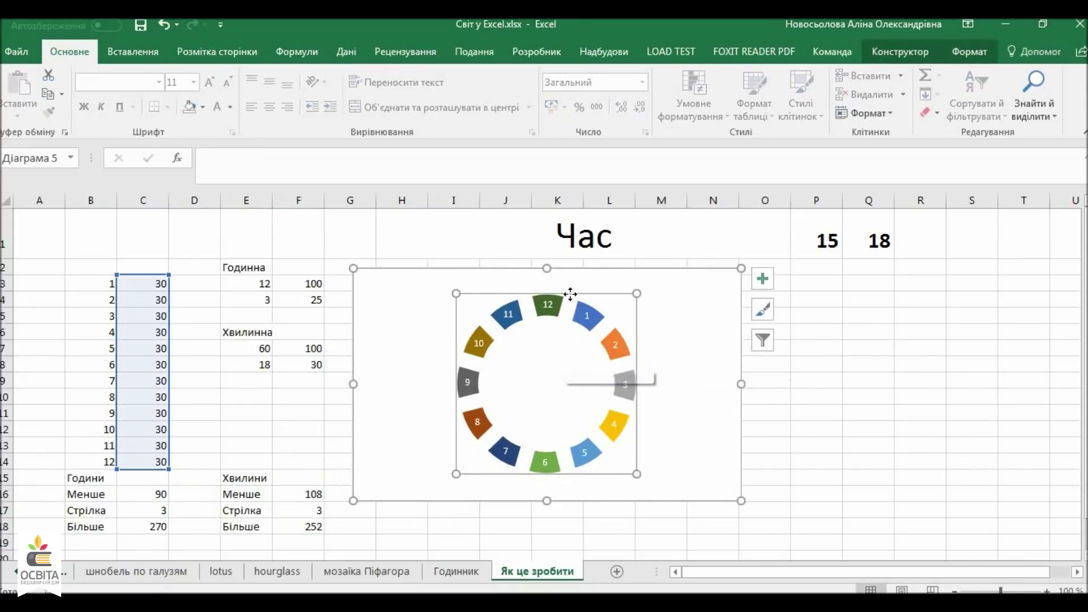
right_click(540, 364)
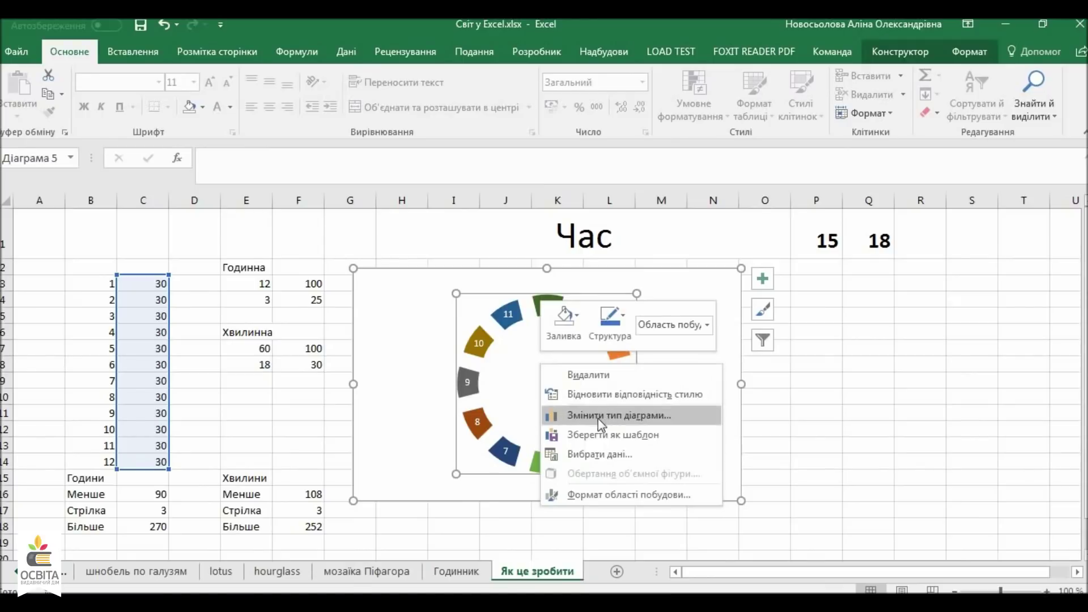
left_click(608, 456)
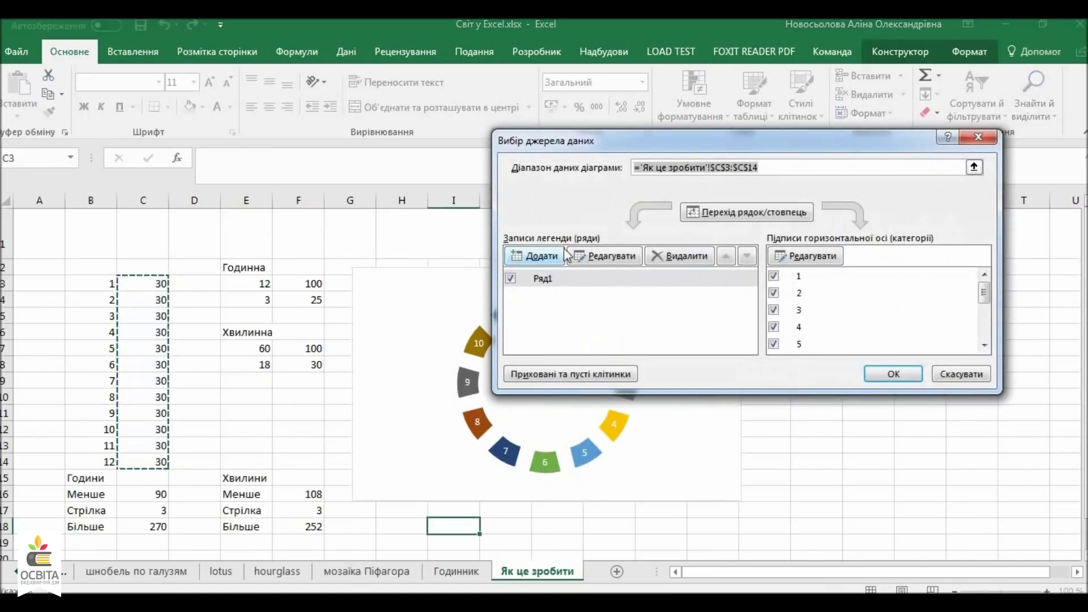
left_click(541, 253)
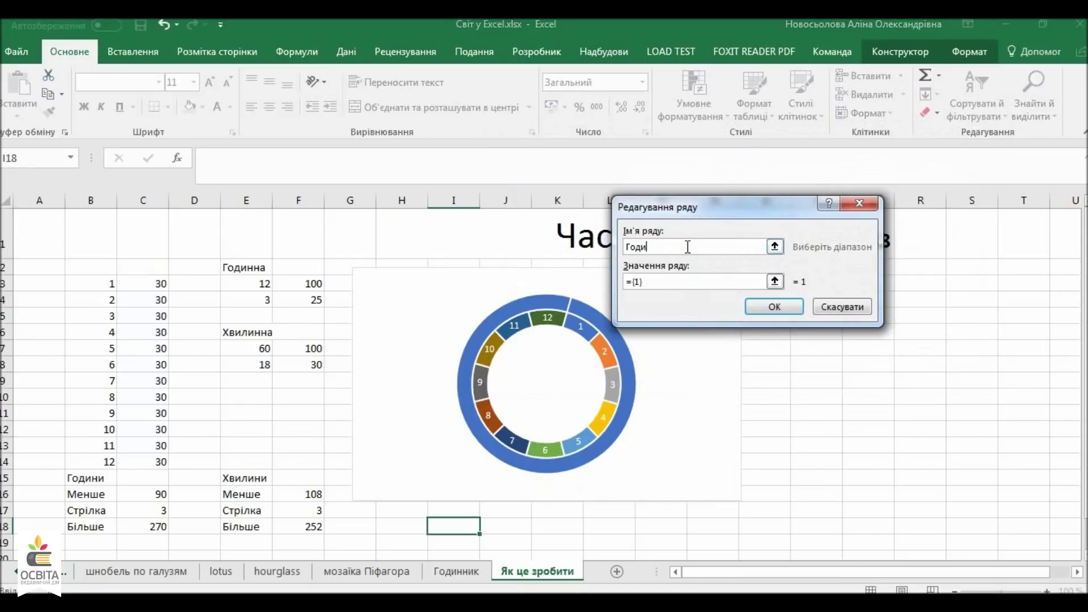
left_click_drag(654, 285, 629, 282)
key("BackSpace")
left_click_drag(153, 493, 155, 526)
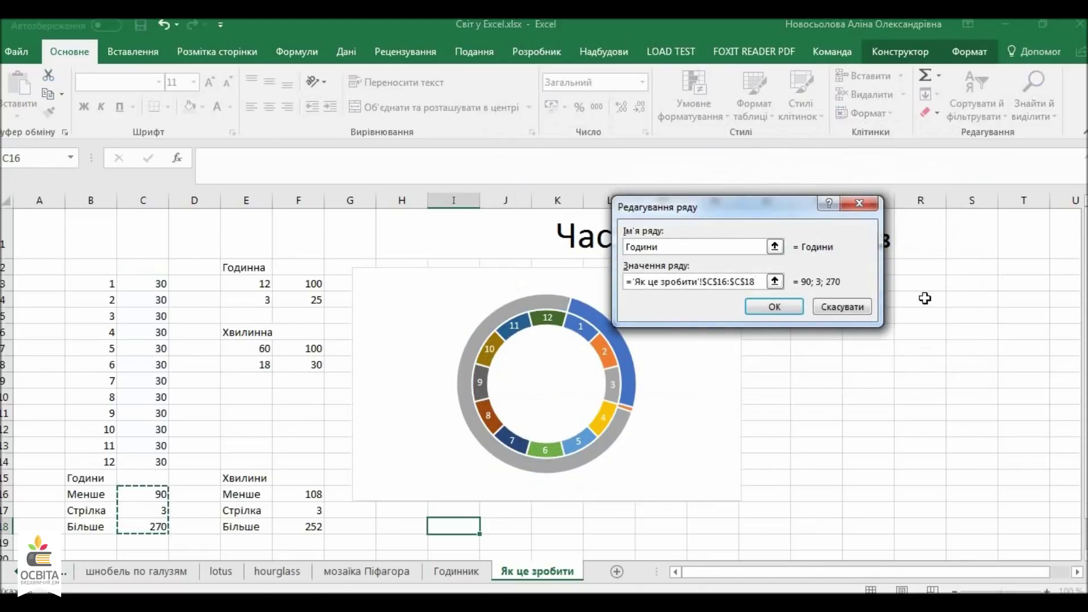
left_click(782, 309)
left_click(878, 373)
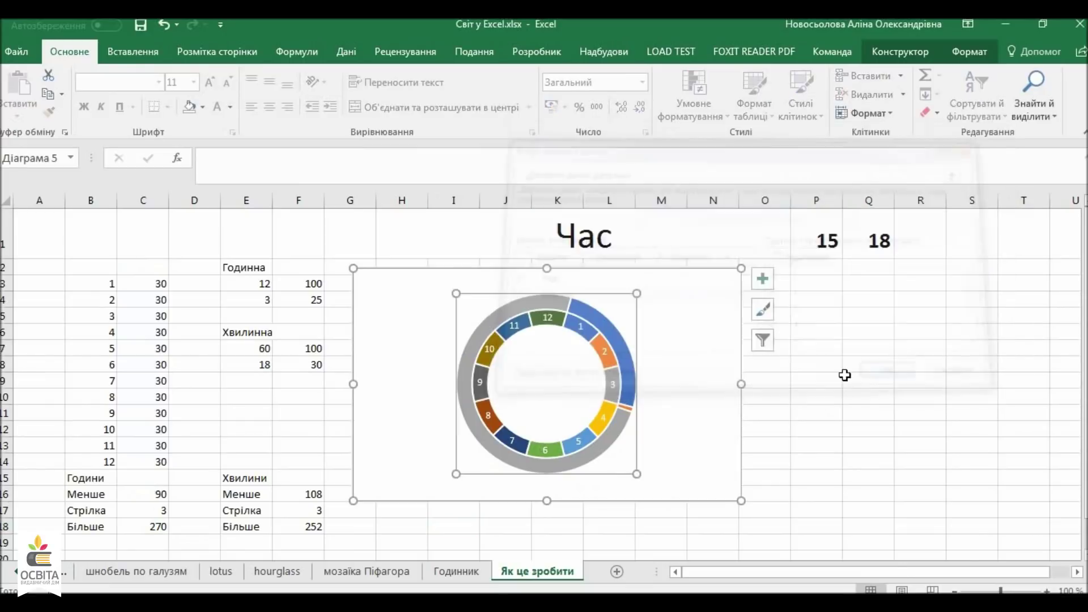
left_click(613, 339)
left_click(657, 346)
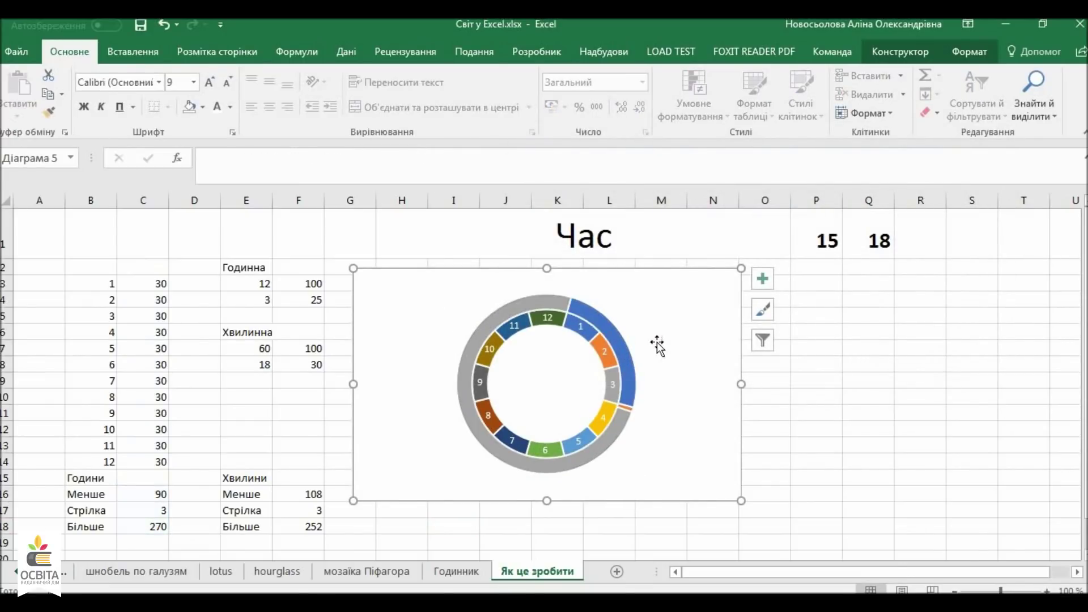
left_click(592, 315)
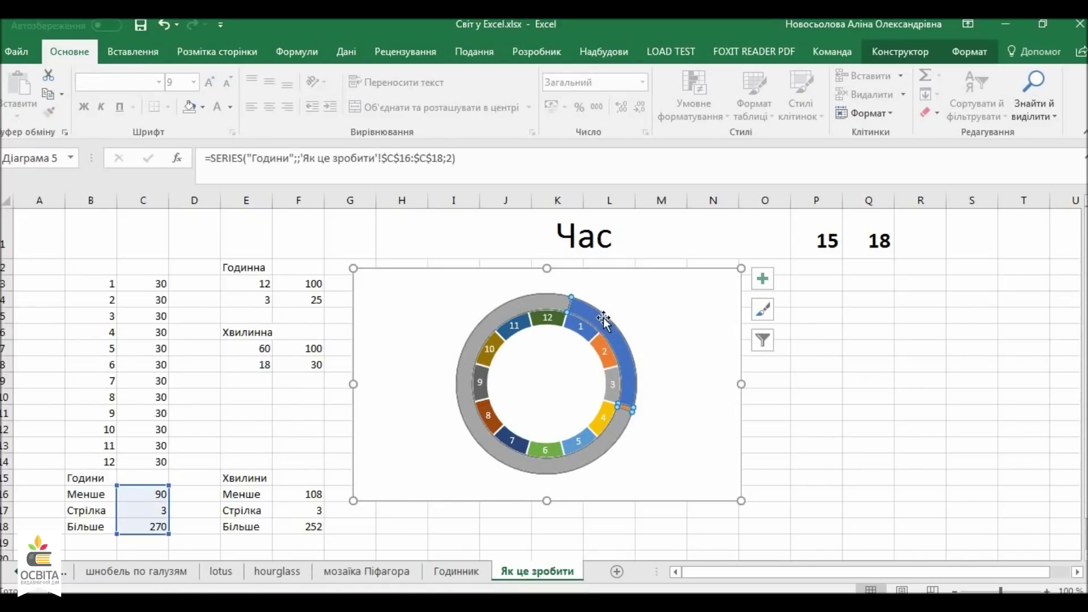
right_click(601, 322)
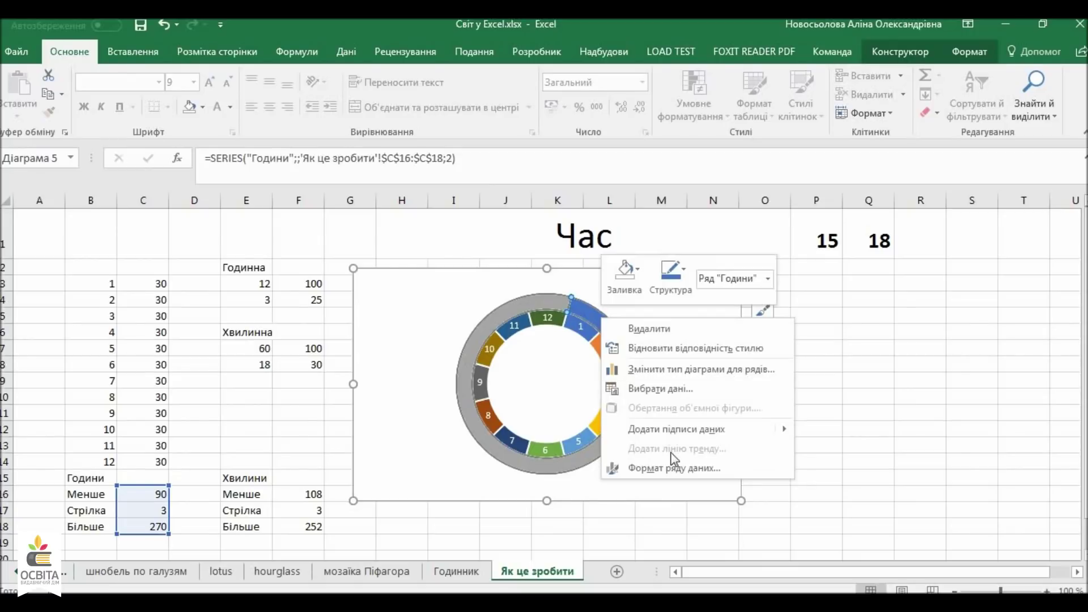
left_click(670, 464)
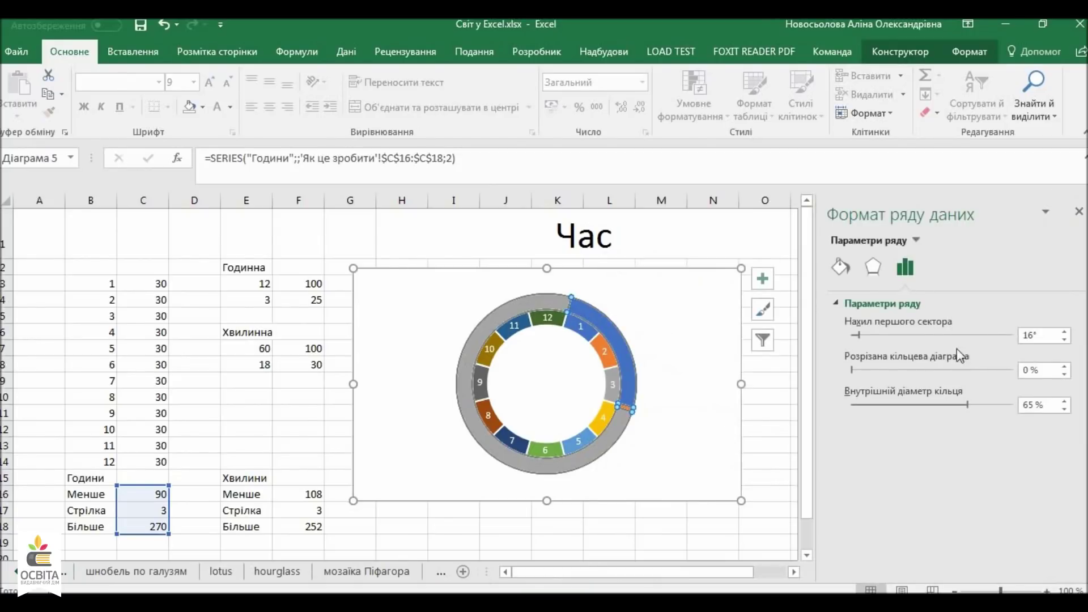
left_click(1078, 211)
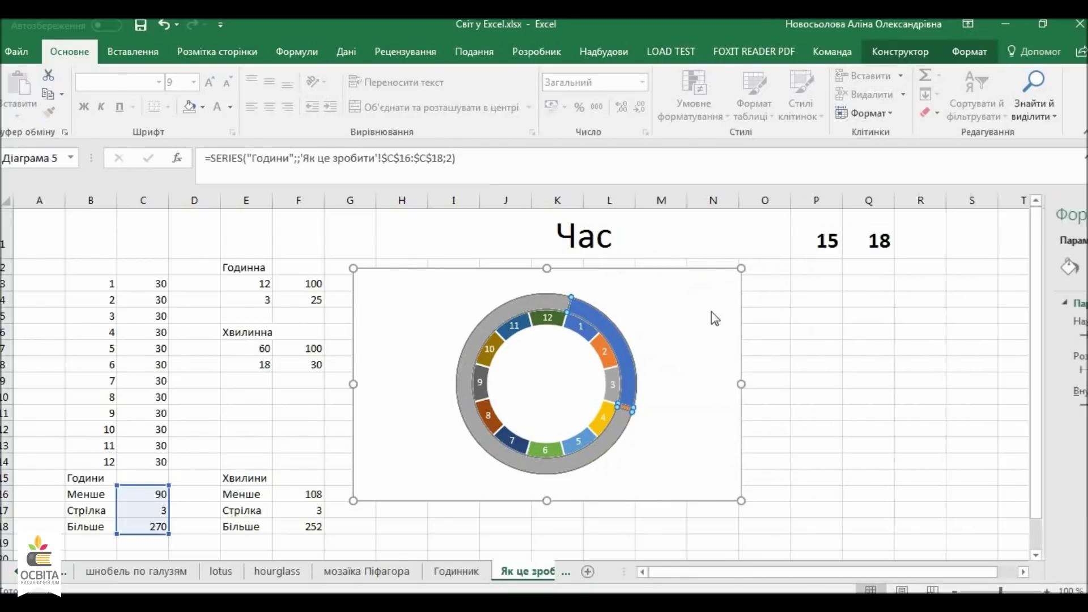
- Change the Години series from a doughnut to a pie chart in the dial's custom combination
right_click(578, 310)
left_click(656, 365)
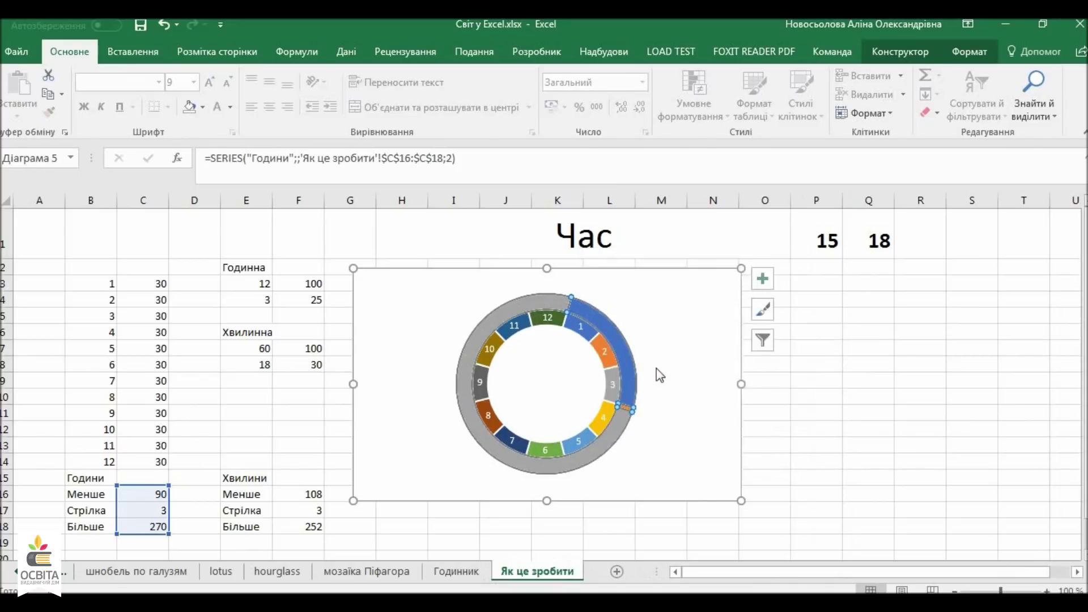
left_click_drag(657, 79, 915, 70)
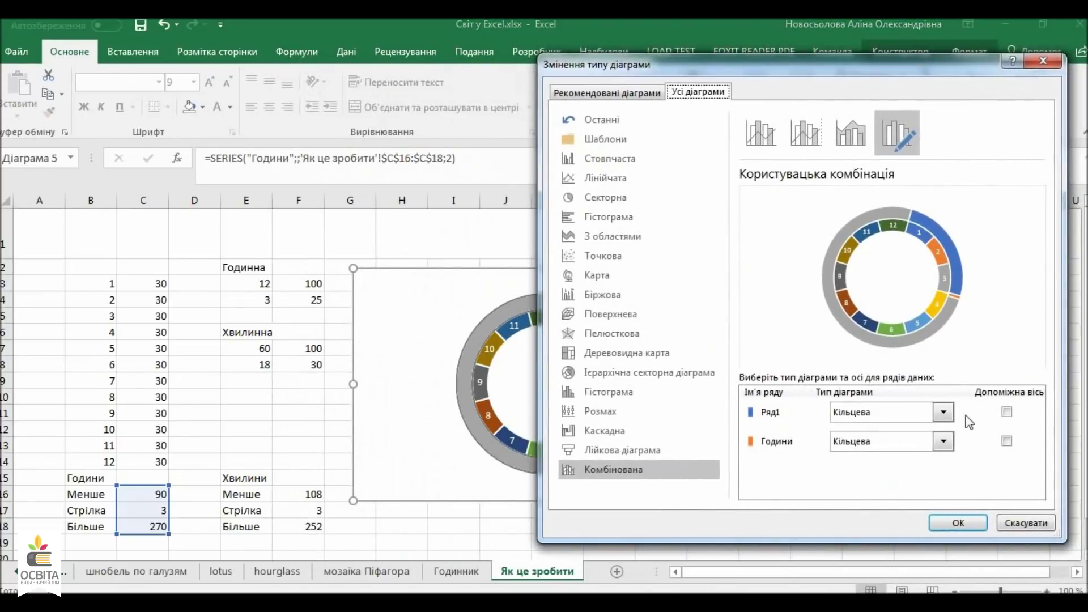
left_click(944, 441)
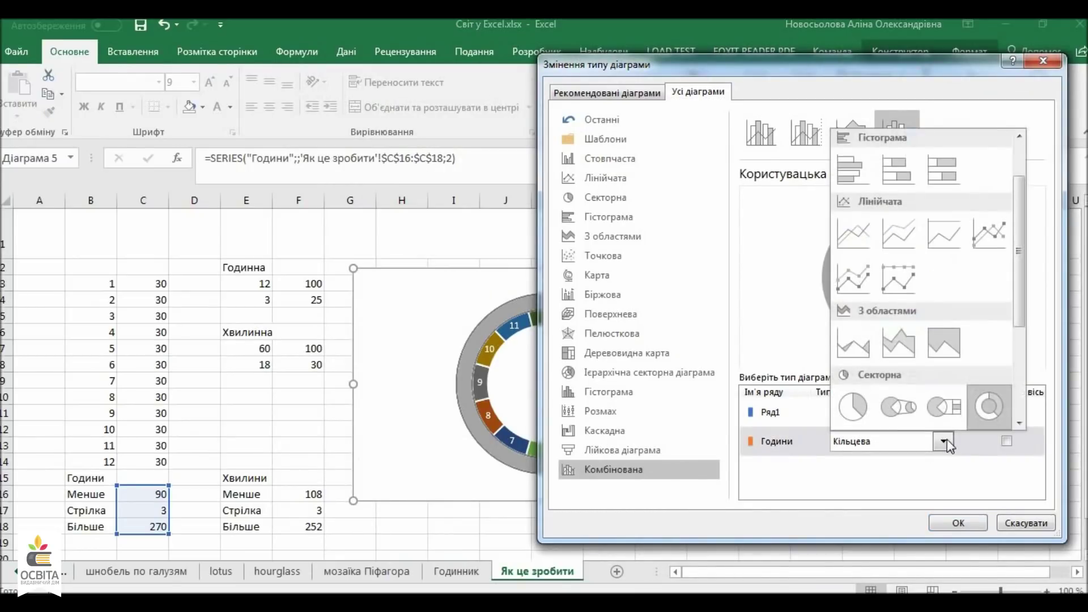
left_click(853, 407)
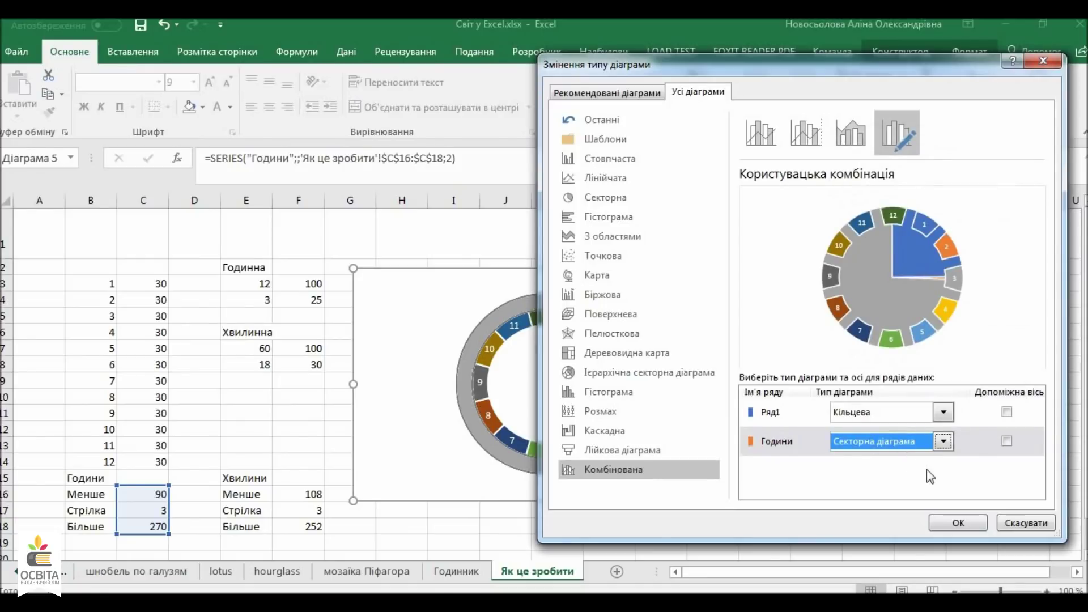
left_click(958, 521)
left_click(867, 477)
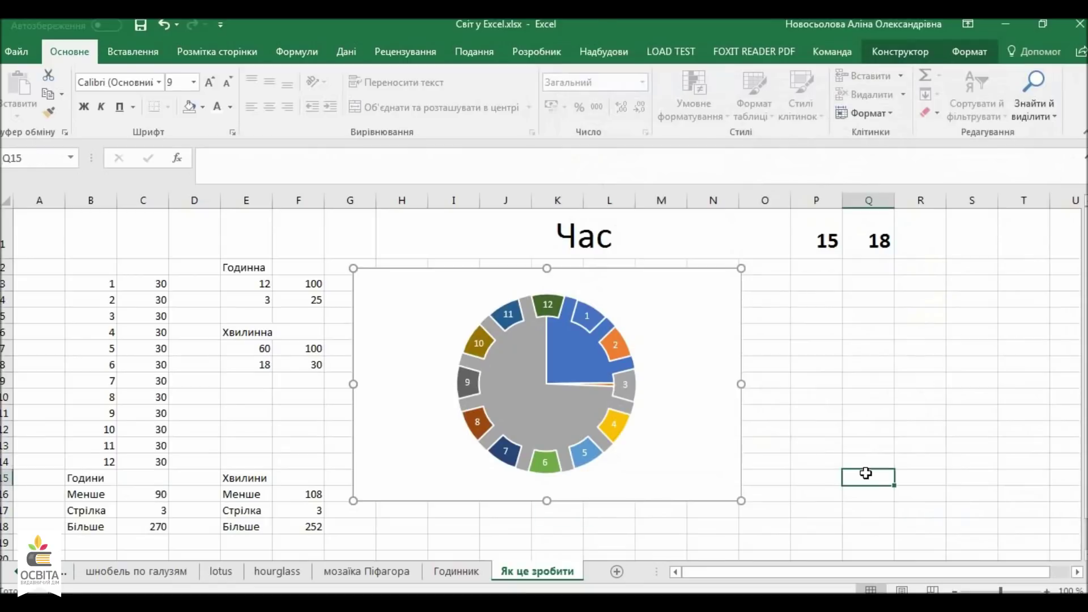
- Remove the fill from the Менше and Більше slices of the Години pie so only the hour hand keeps its colour
left_click(581, 371)
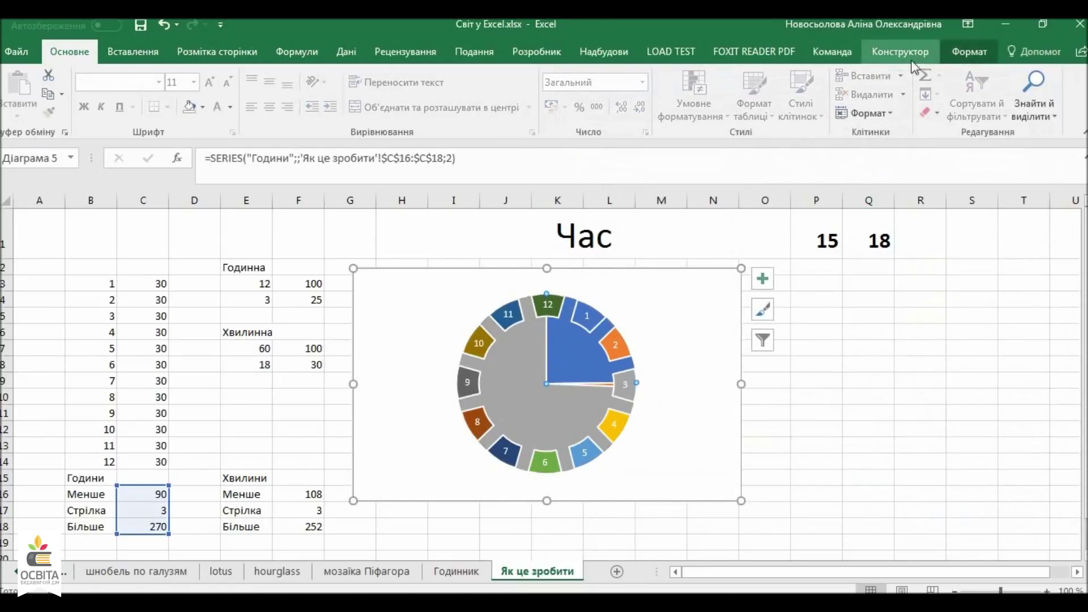
left_click(967, 51)
left_click(470, 76)
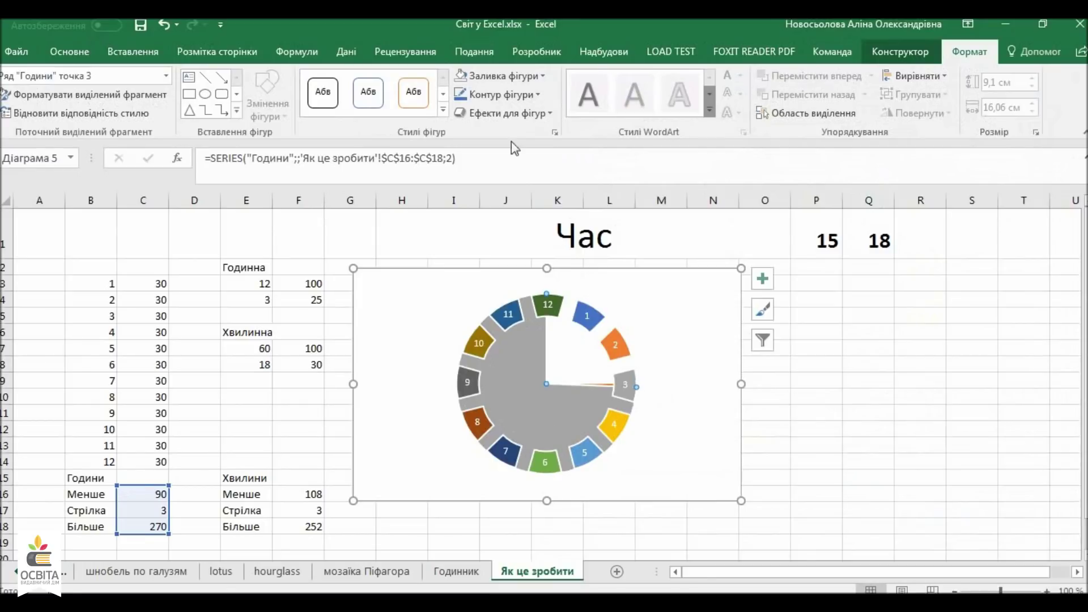
left_click(468, 81)
left_click(796, 381)
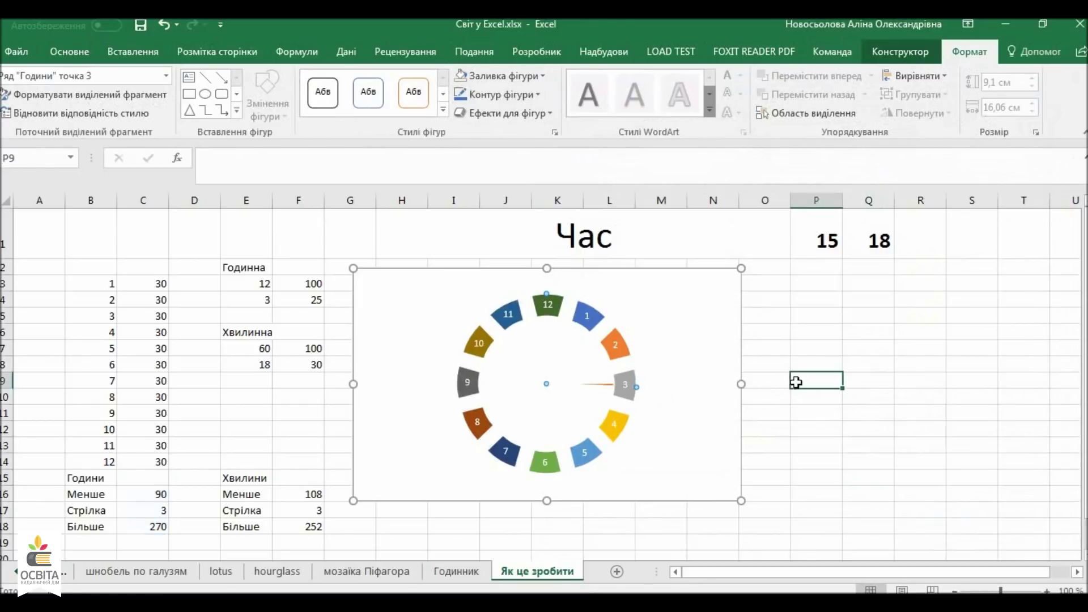
left_click(569, 383)
left_click(816, 430)
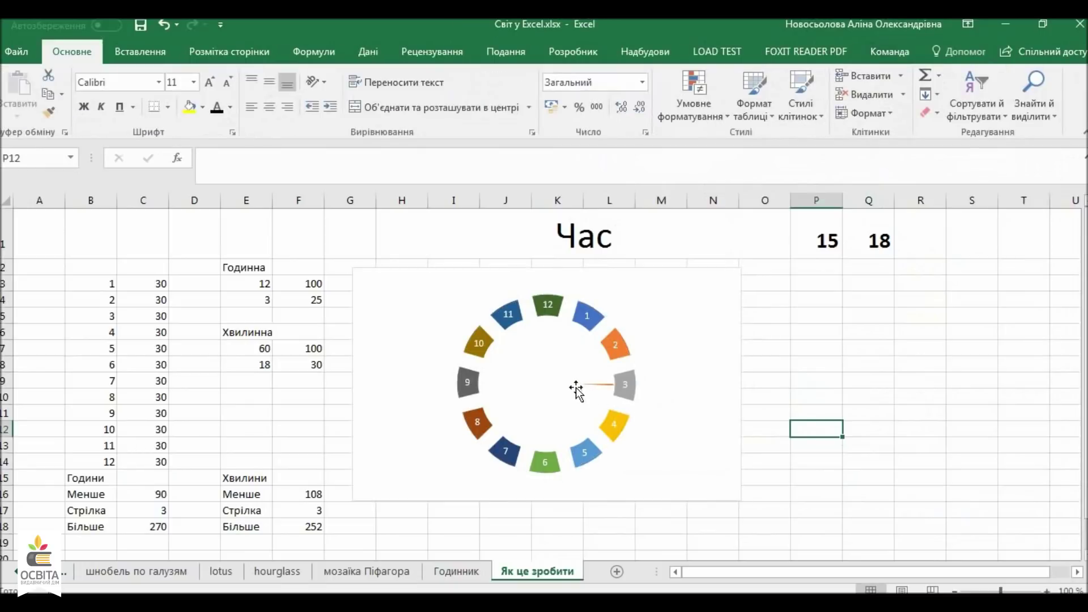
left_click(591, 387)
left_click(801, 406)
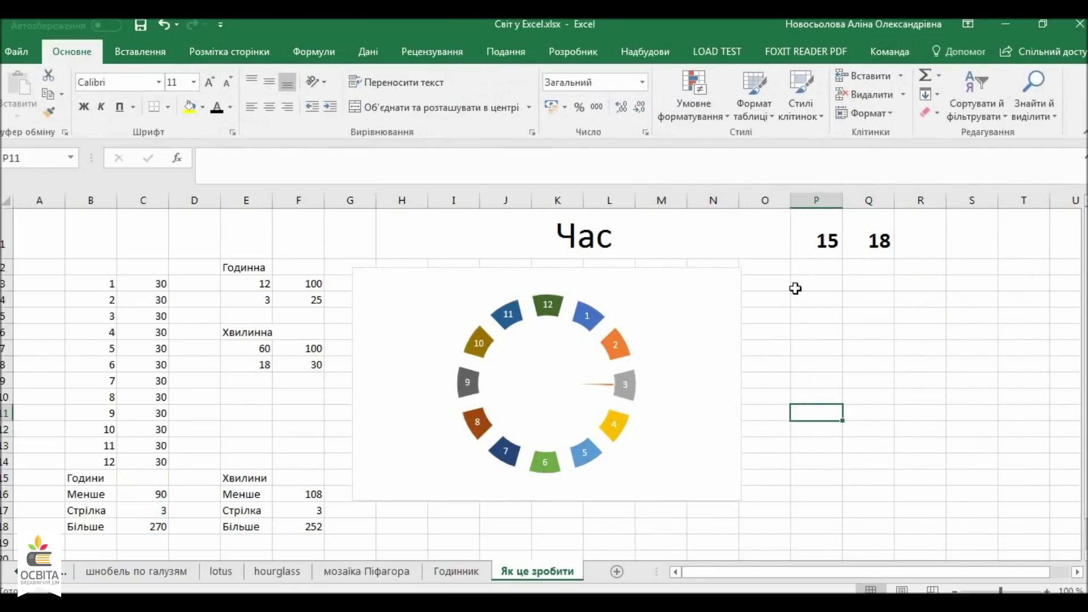
- Test the hour hand by entering 16, 17 and finally 8 as the hour in P1
left_click(815, 250)
type("16")
key("Return")
left_click(808, 245)
type("17")
key("Return")
left_click(837, 236)
type("8")
key("Return")
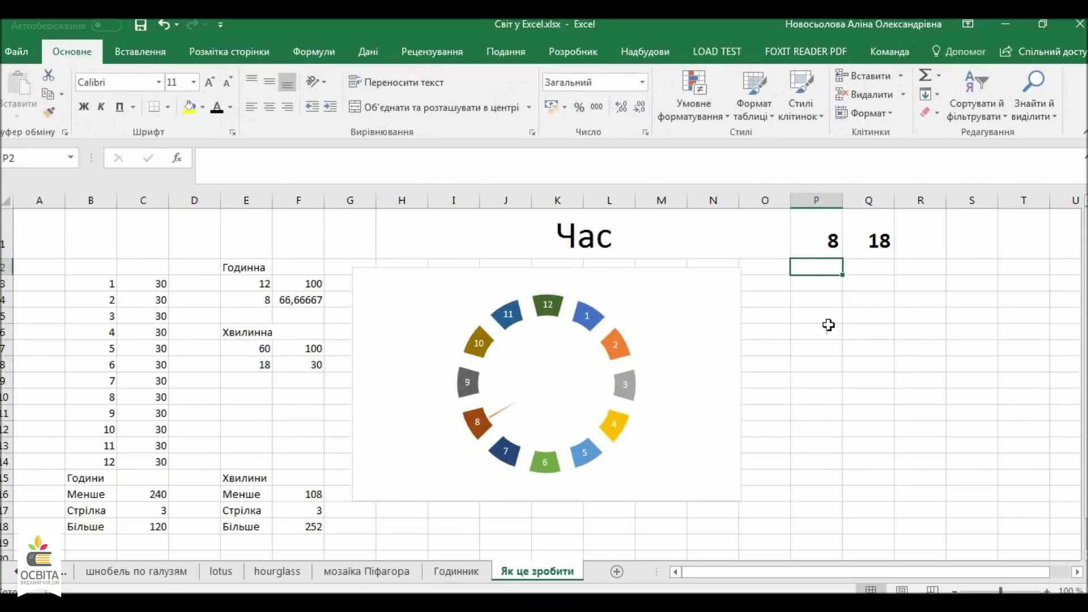
- Add a data series named Хвилини to the dial chart, taking its values from F16:F18
left_click_drag(309, 490, 330, 521)
left_click(568, 376)
right_click(567, 359)
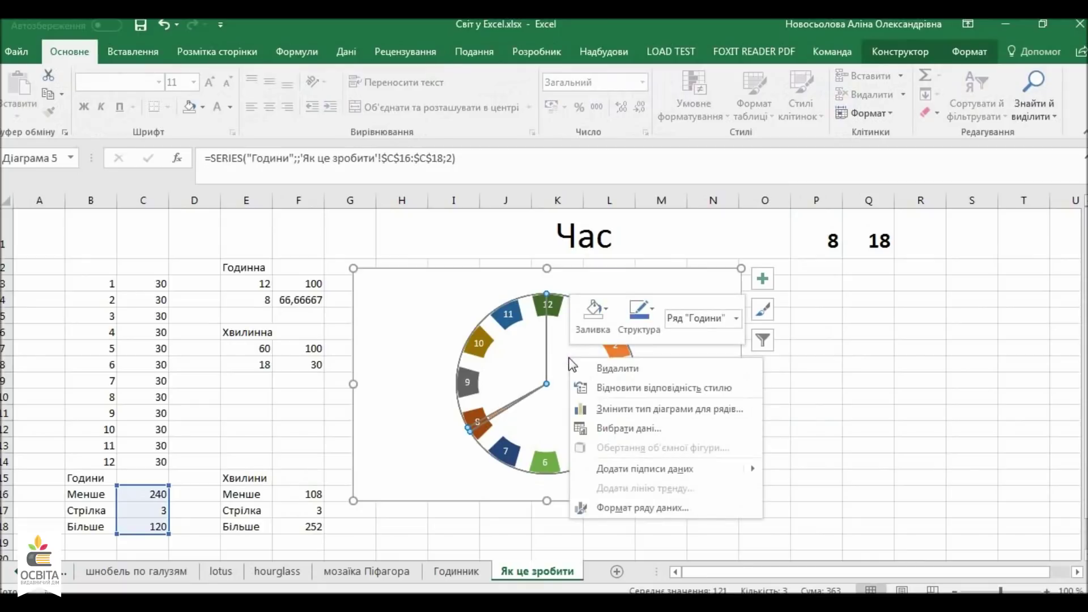
left_click(647, 427)
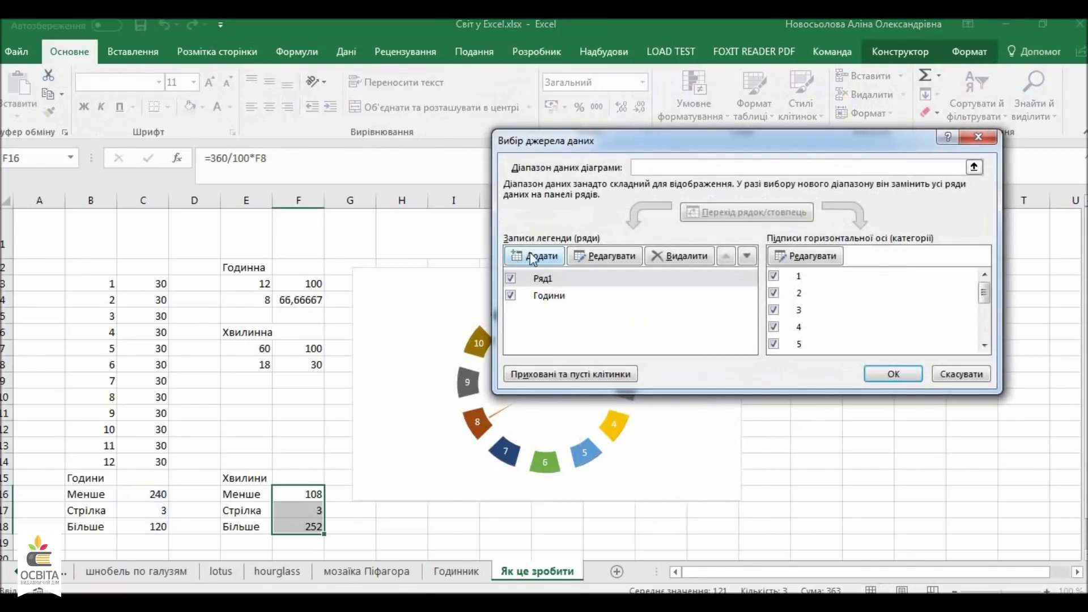
left_click(531, 253)
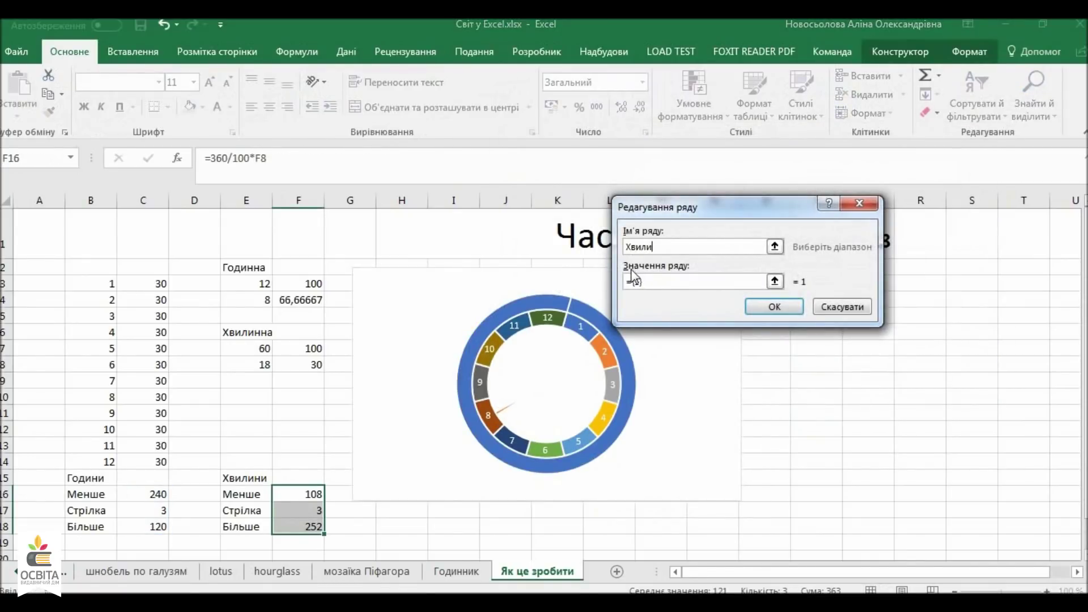
left_click(683, 278)
key("BackSpace")
key("BackSpace")
key("BackSpace")
key("BackSpace")
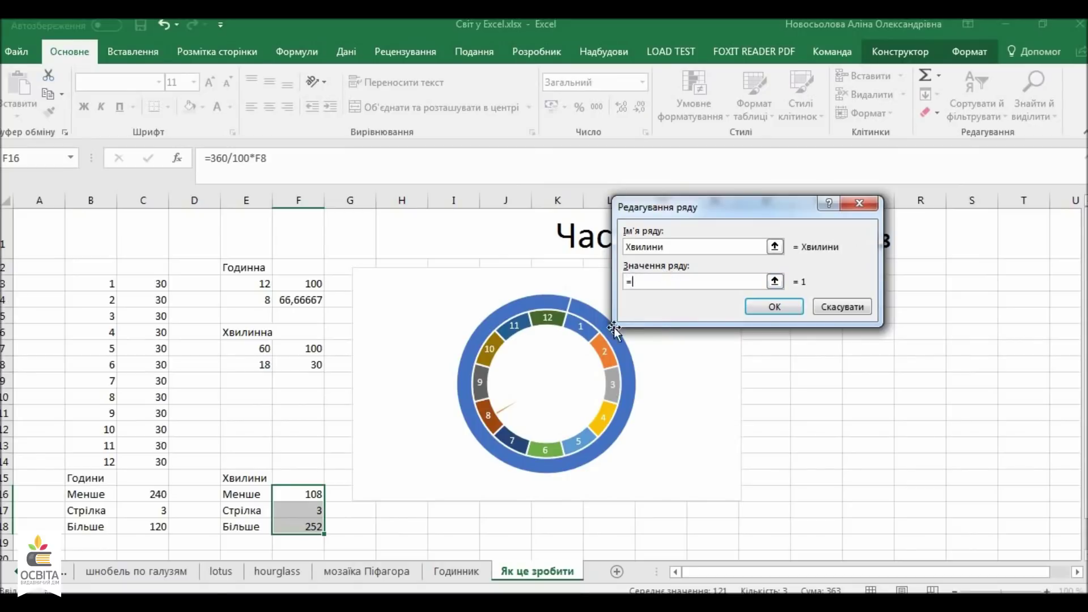
left_click_drag(307, 490, 309, 527)
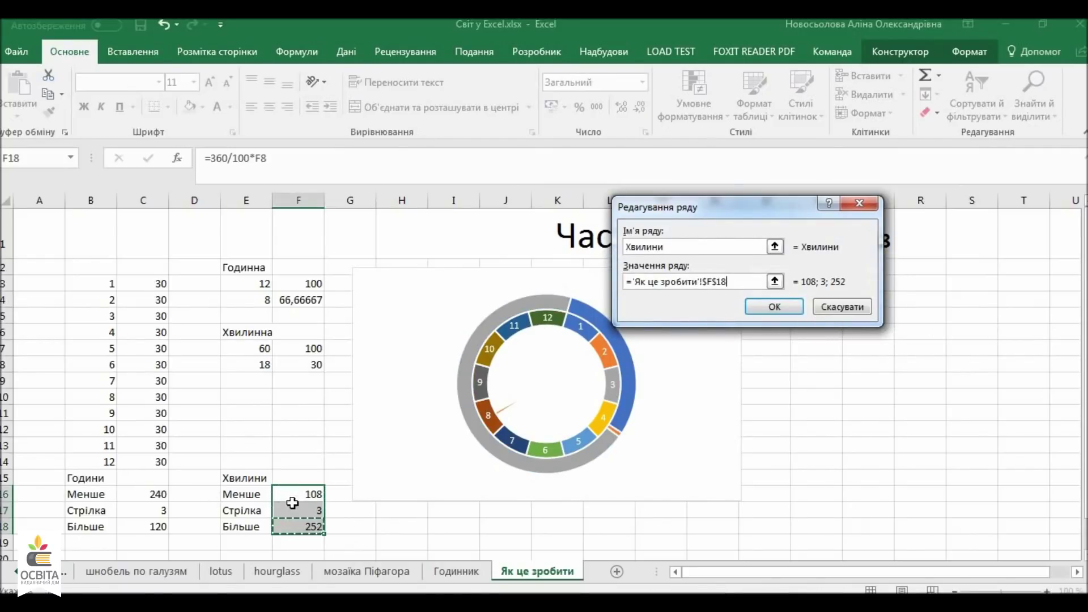
left_click_drag(290, 494, 295, 525)
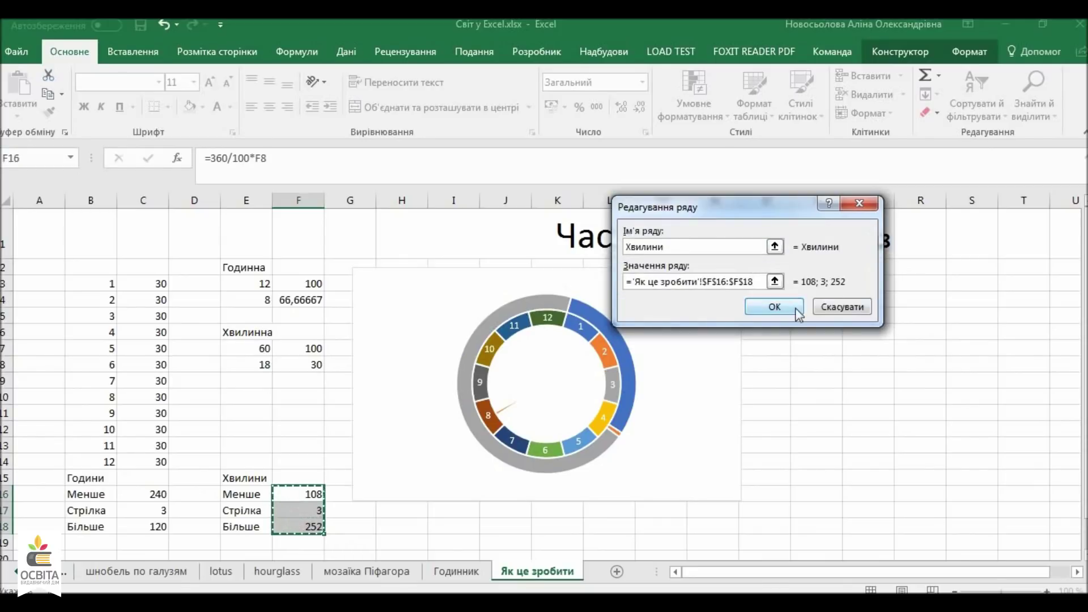
left_click(772, 301)
left_click(893, 374)
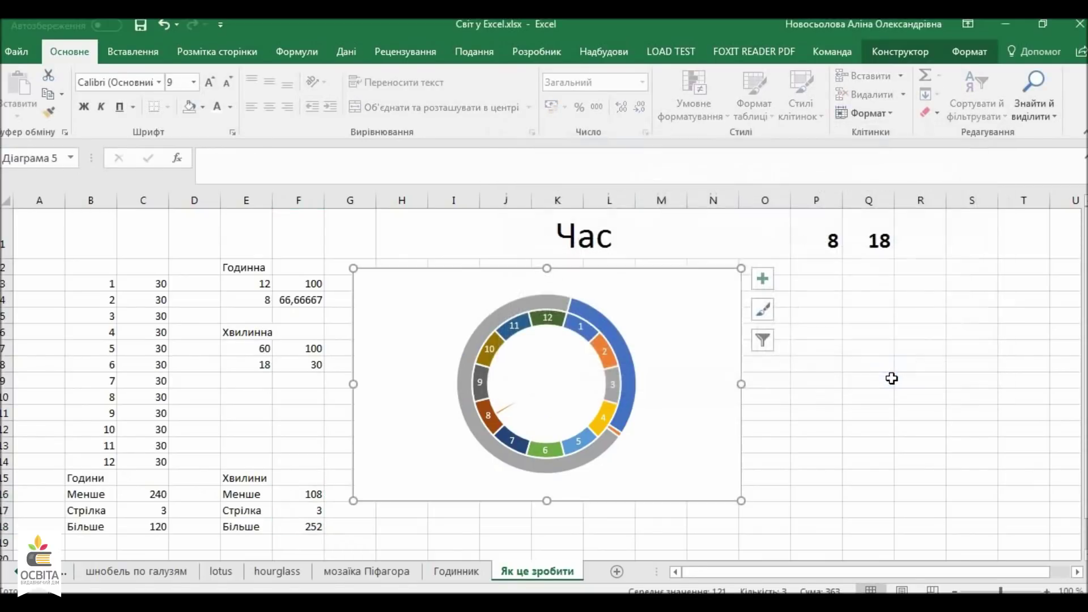
- Change the Хвилини series to a pie chart in the chart's custom combination
right_click(629, 369)
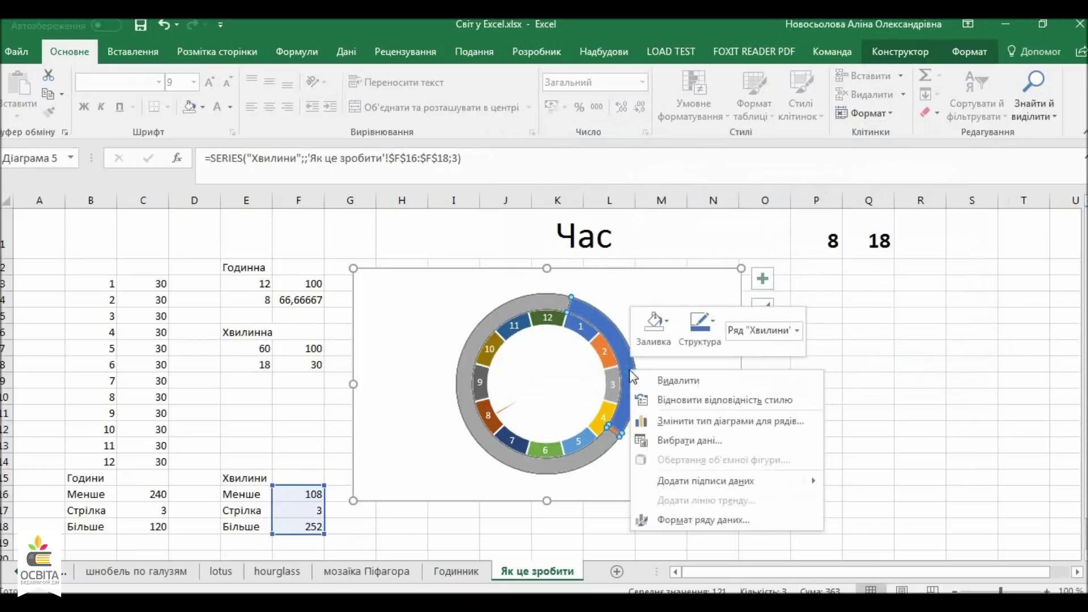
left_click(706, 422)
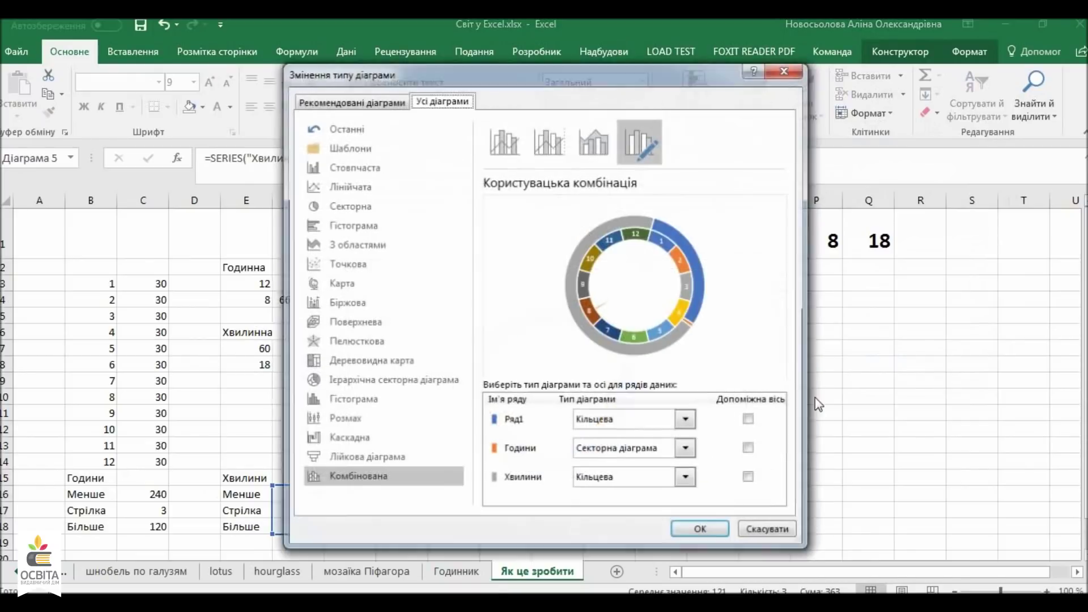
left_click(705, 478)
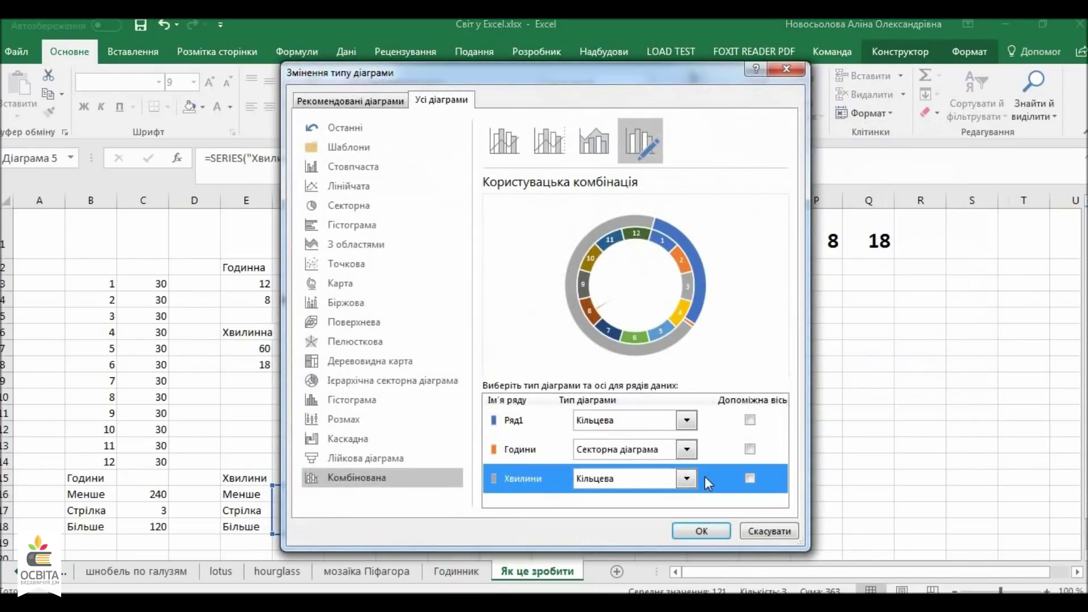
left_click(687, 478)
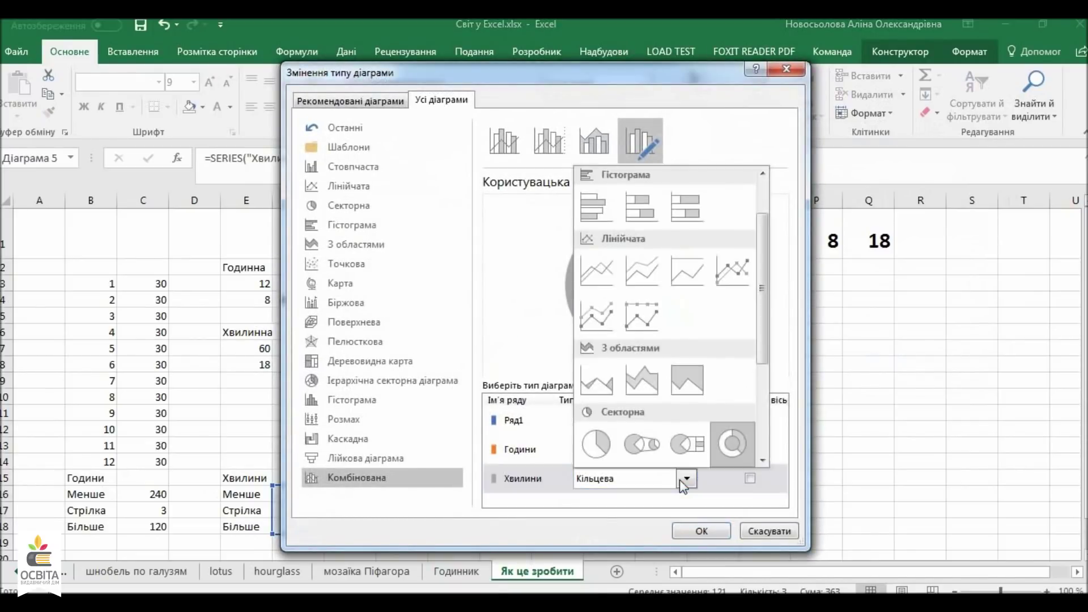
left_click(593, 447)
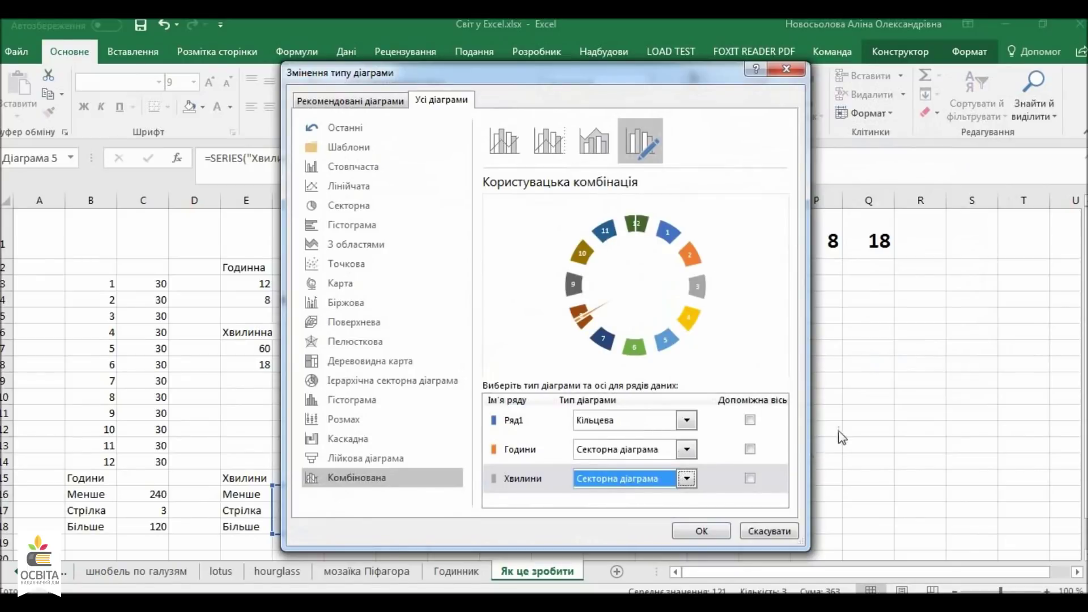
- Assign the Ряд1 and Години series to the secondary axis and apply the combination
left_click(750, 420)
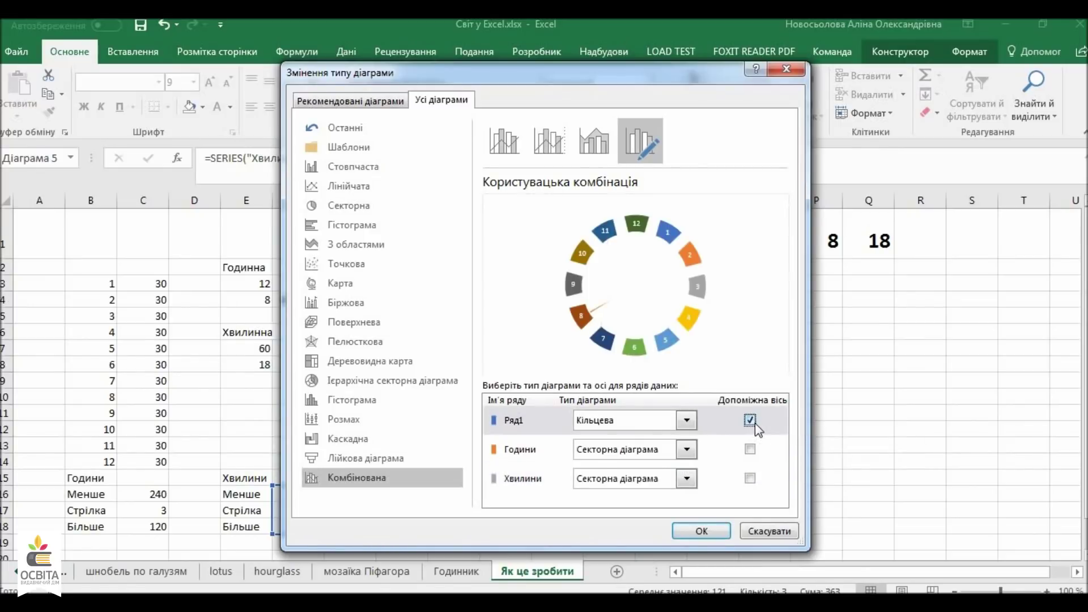
left_click(750, 479)
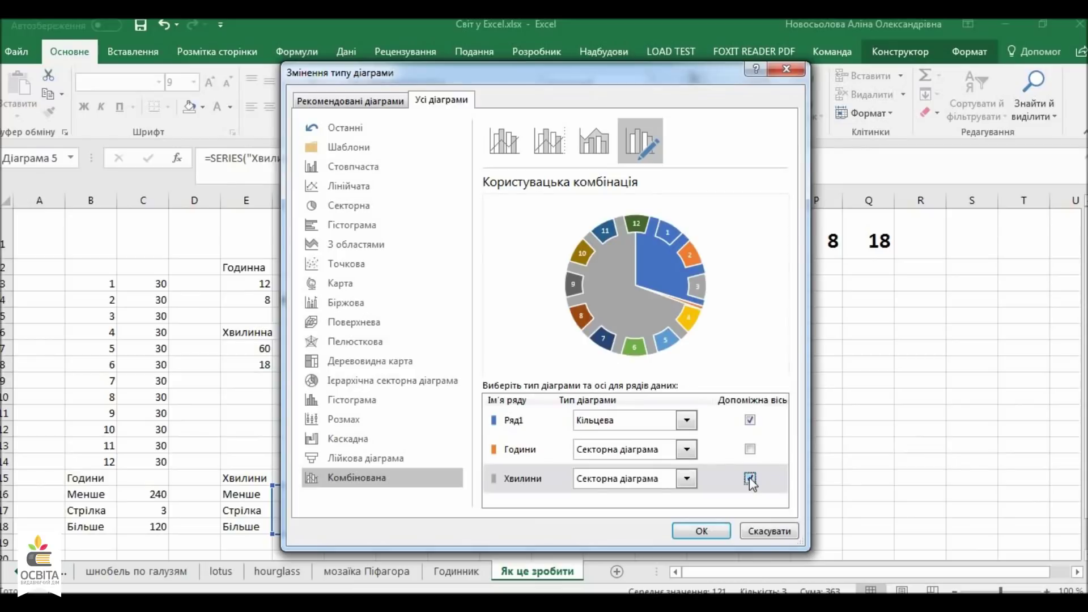
left_click(750, 449)
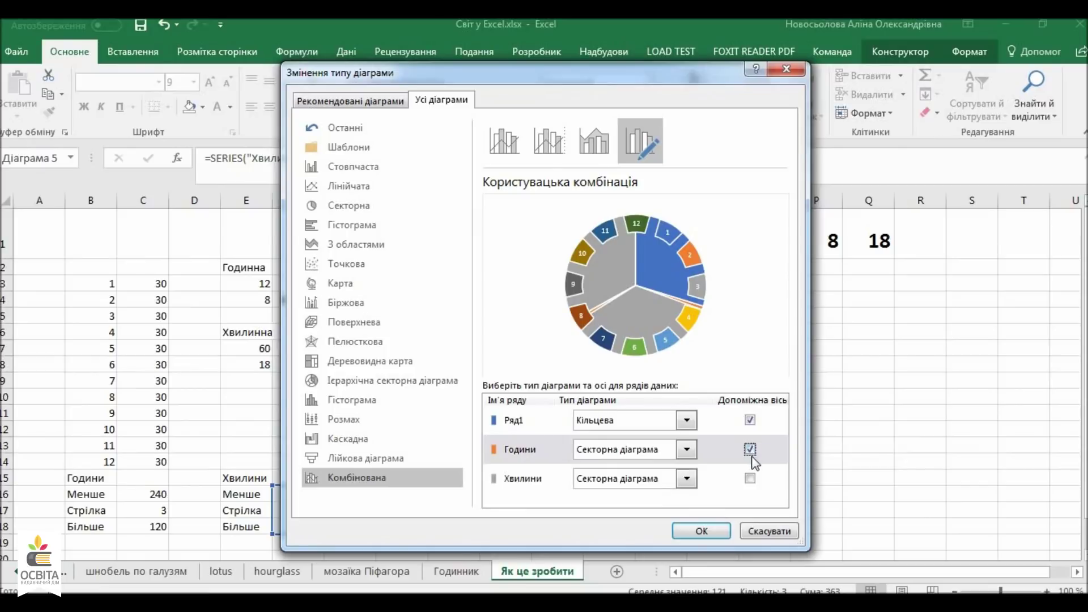
left_click(701, 530)
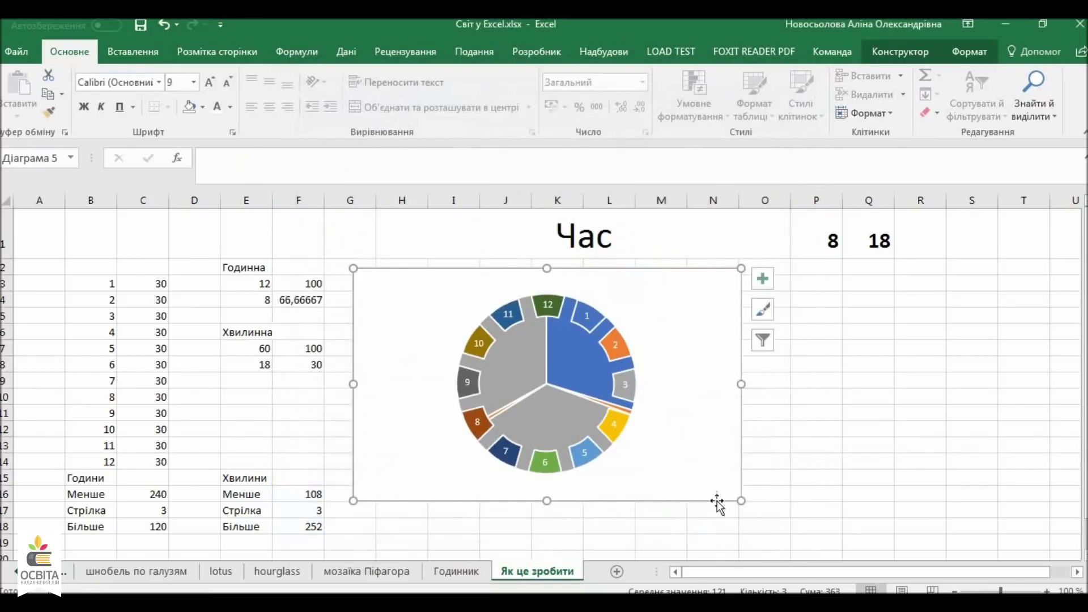
left_click(561, 360)
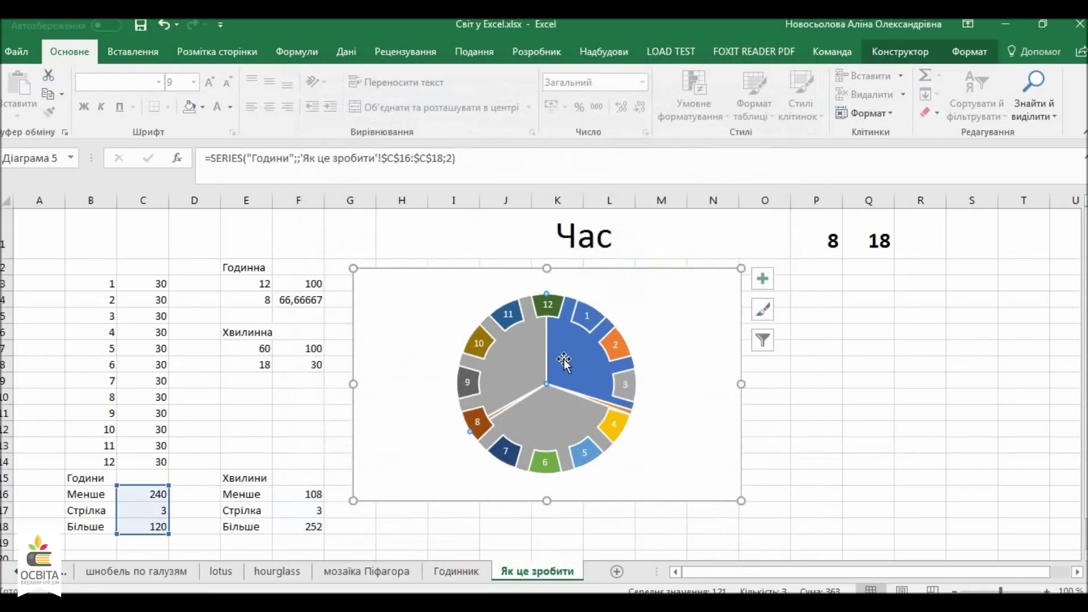
left_click(970, 52)
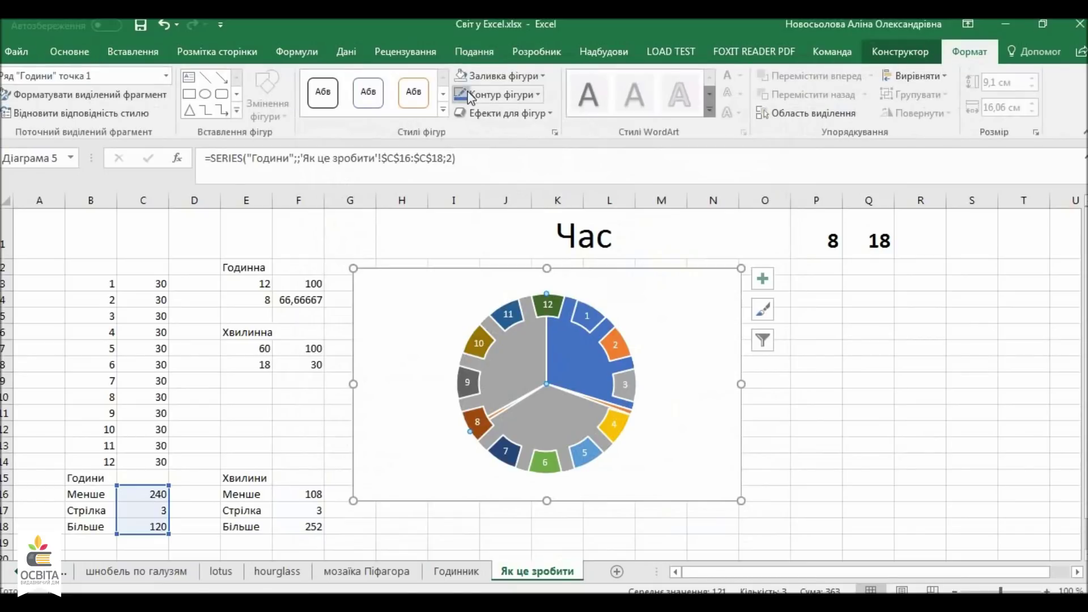
left_click(517, 377)
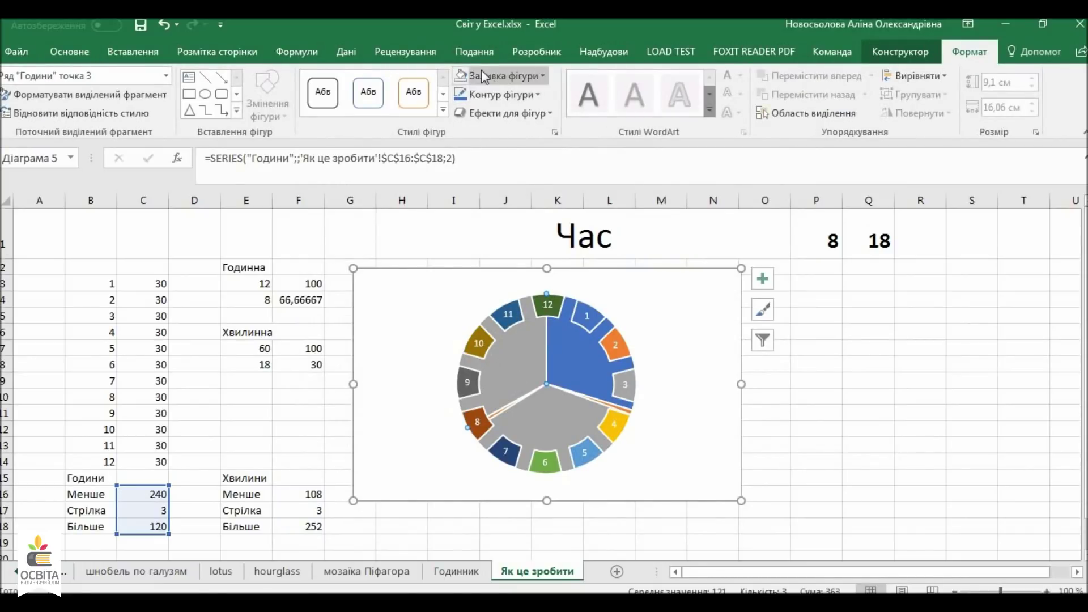
- Move the Години series off the secondary axis and assign the Хвилини series to it instead
right_click(573, 389)
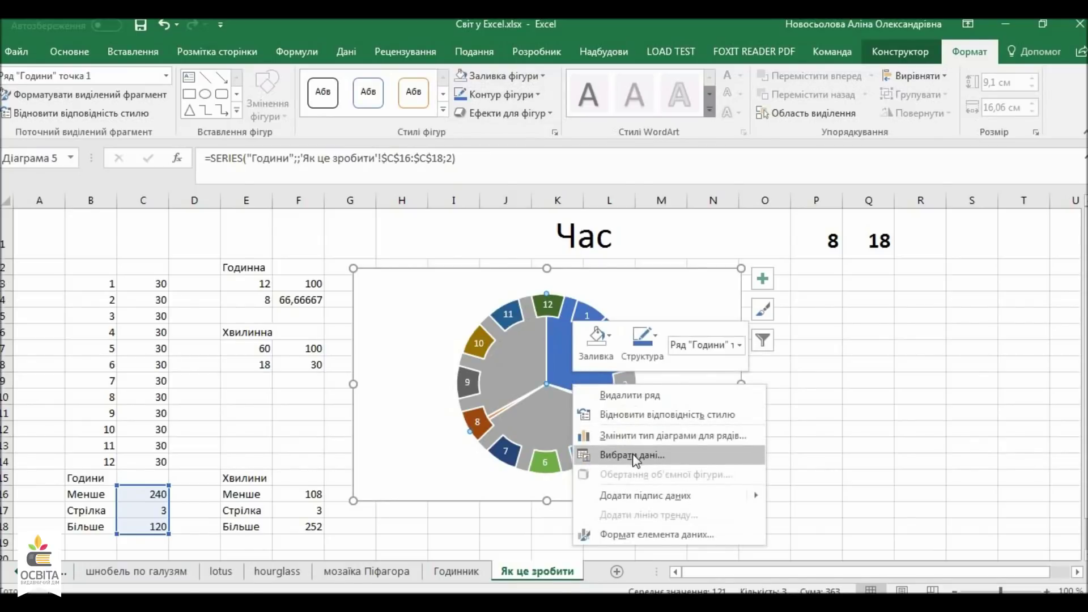
left_click(633, 436)
left_click(750, 449)
left_click(750, 478)
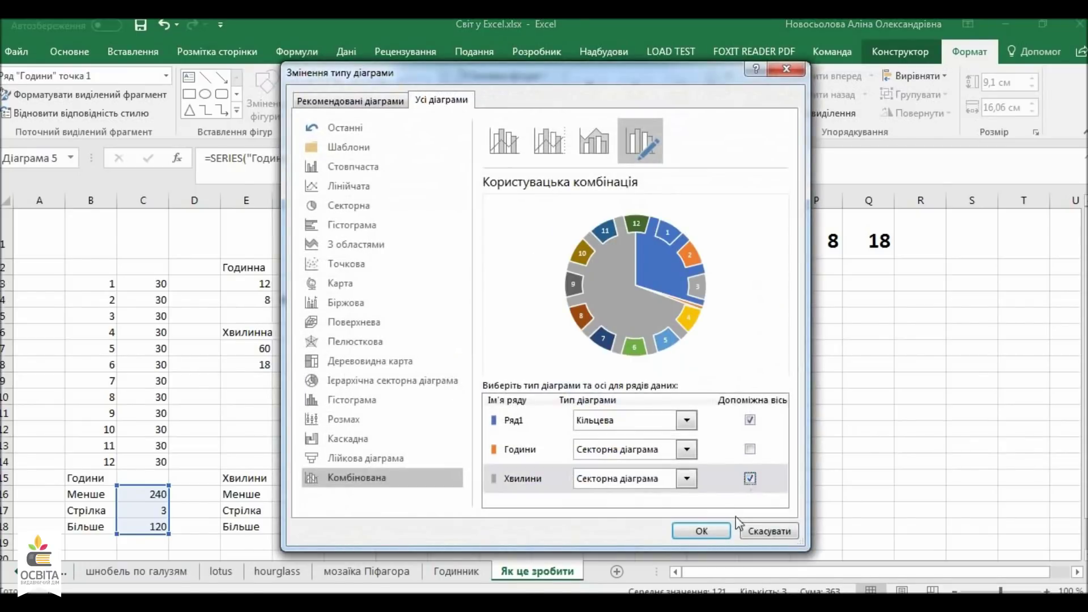
left_click(715, 532)
- Remove the fill from the Менше and Більше slices of the Хвилини pie so only the minute hand keeps its colour
left_click(561, 388)
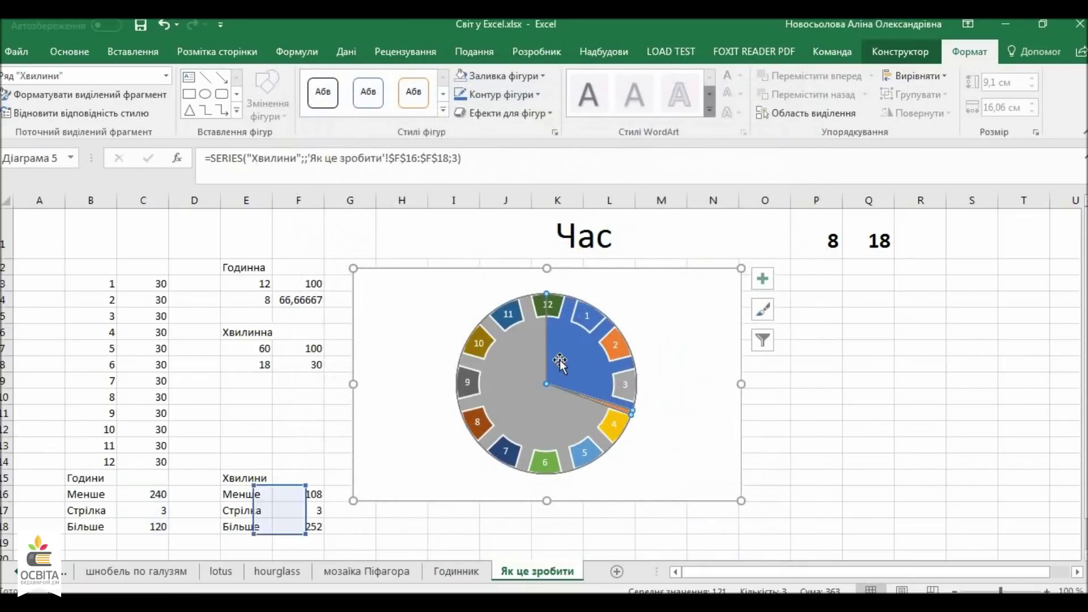
left_click(589, 370)
left_click(464, 79)
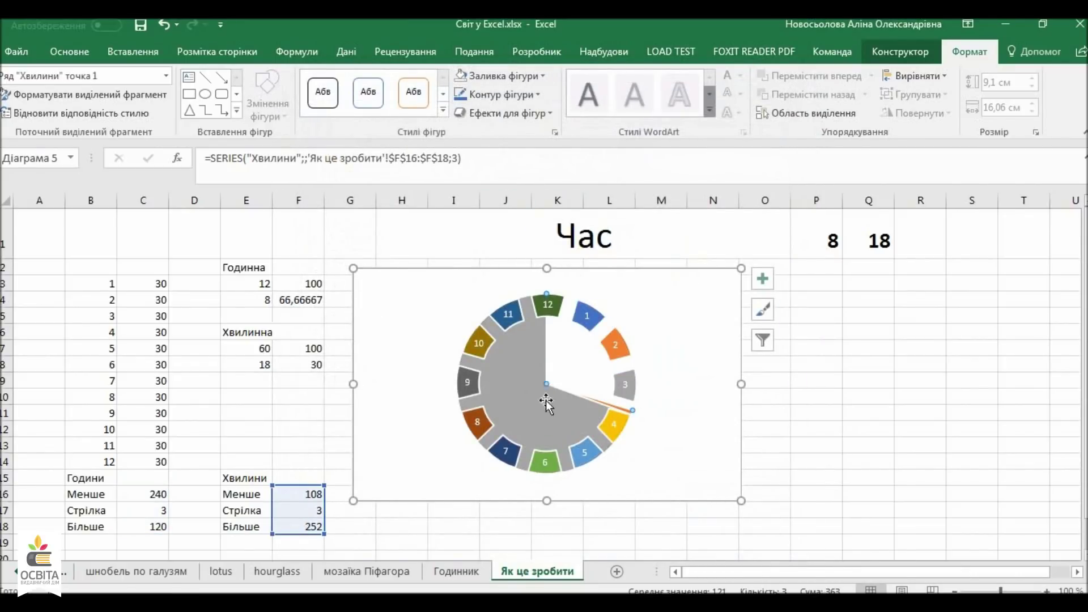
left_click(464, 79)
left_click(731, 419)
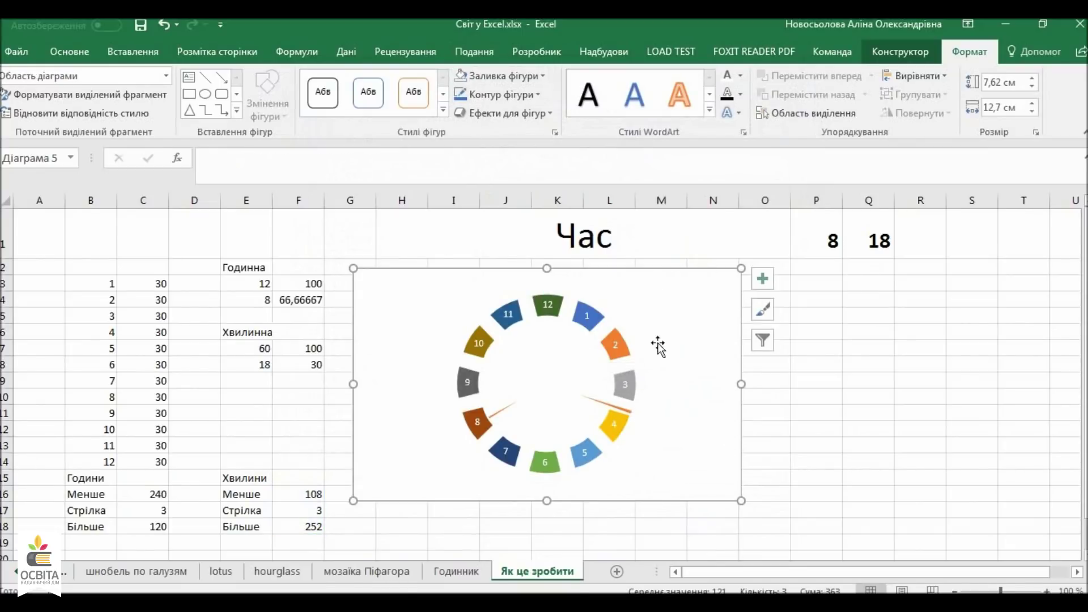
- Fill the minute hand slice of the Хвилини pie with the theme's blue accent colour
left_click(508, 408)
left_click(568, 398)
left_click(602, 401)
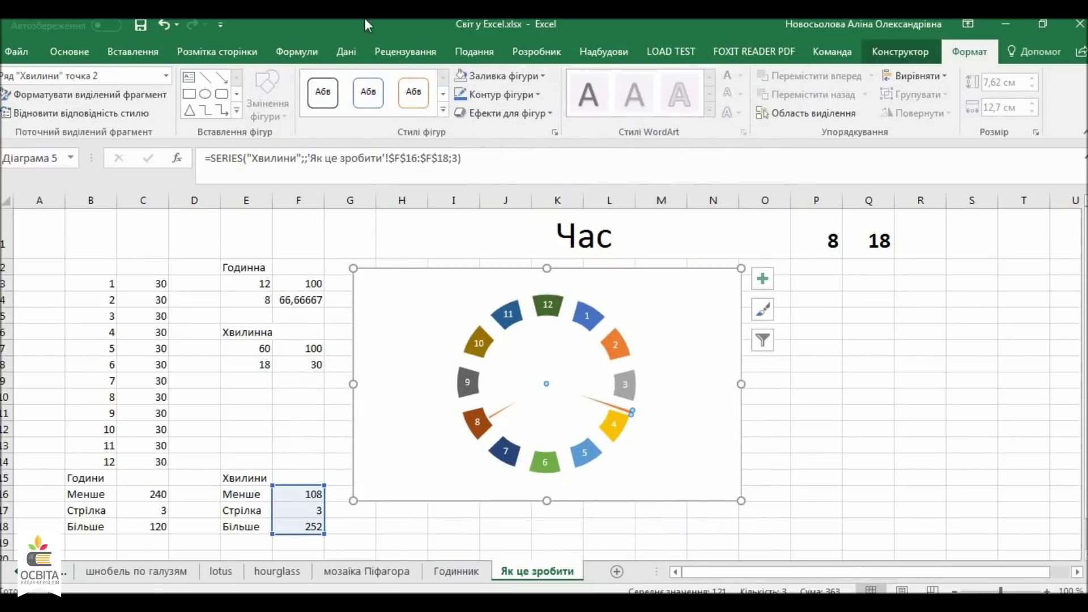
left_click(498, 75)
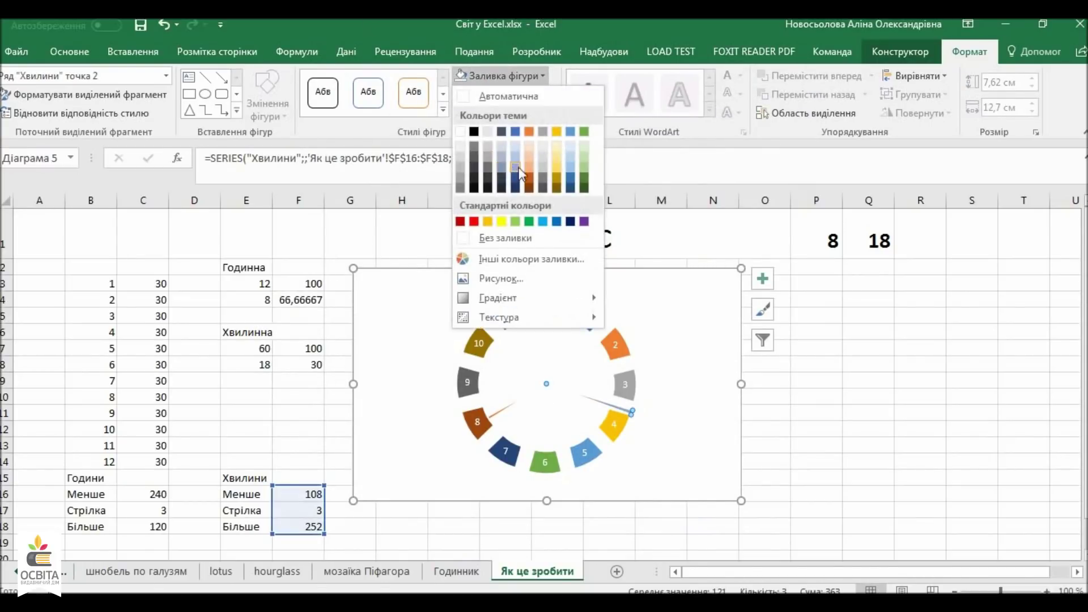
left_click(516, 131)
left_click(864, 415)
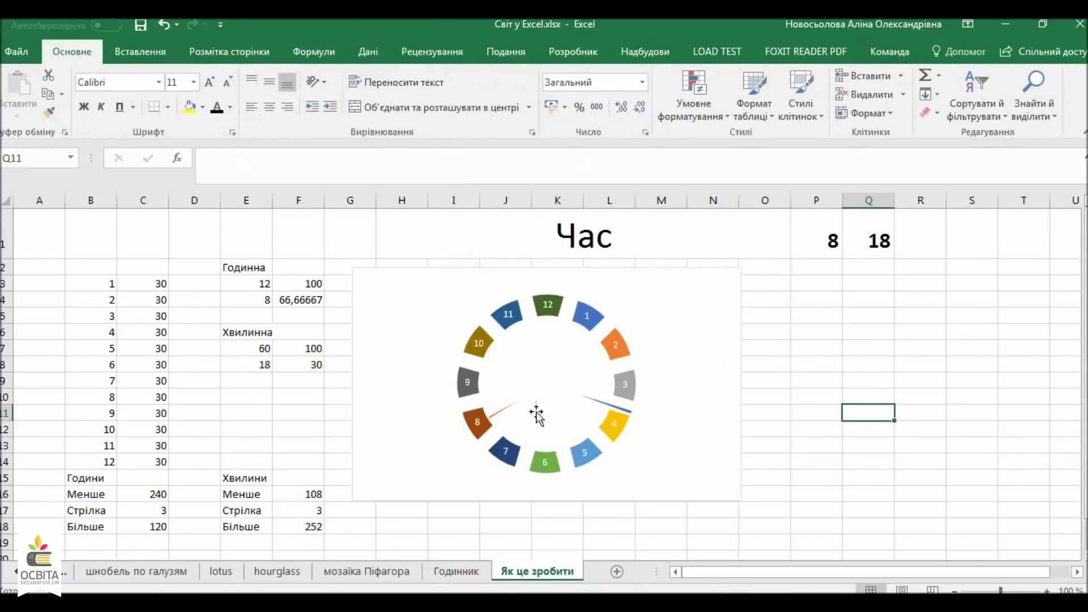
- Widen the hour hand by setting the Стрілка value under Години to 5 and then to 6
left_click(509, 411)
left_click(729, 449)
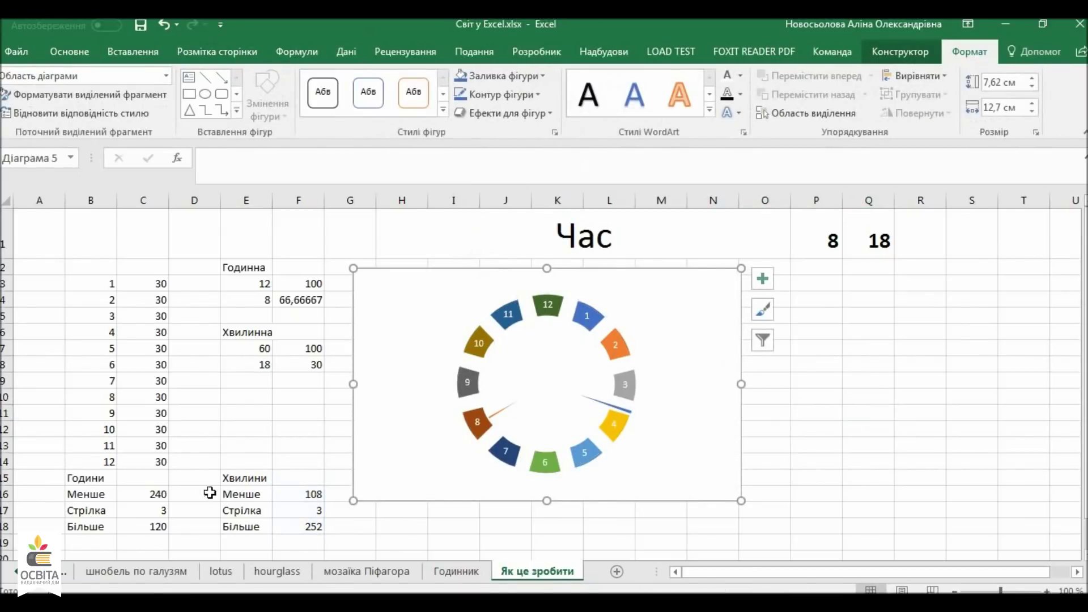
left_click(155, 524)
left_click(164, 512)
type("5")
key("Return")
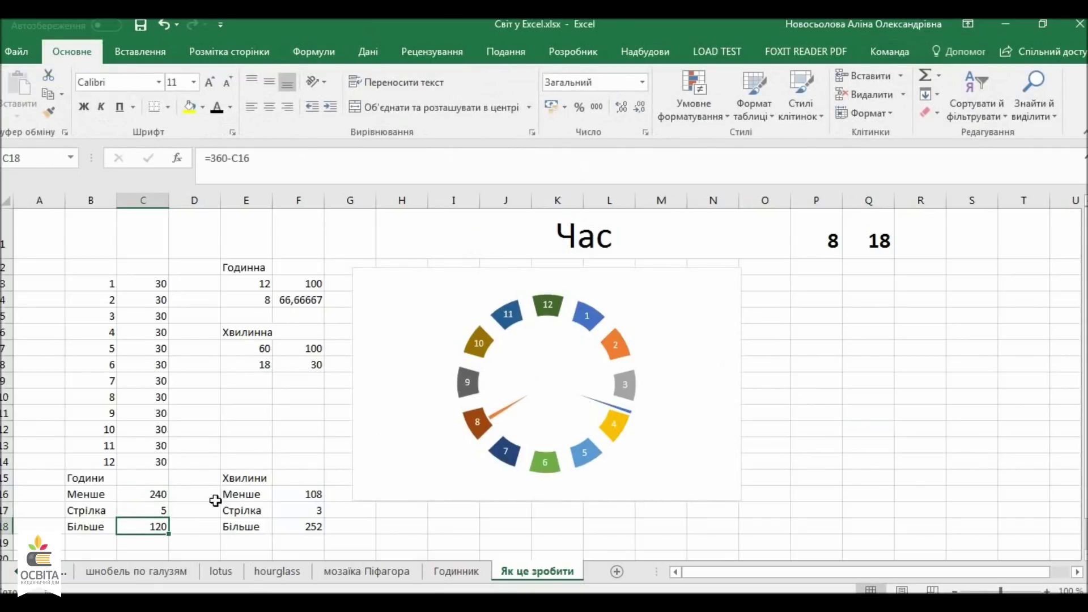
left_click(161, 506)
type("6")
key("Return")
left_click(765, 429)
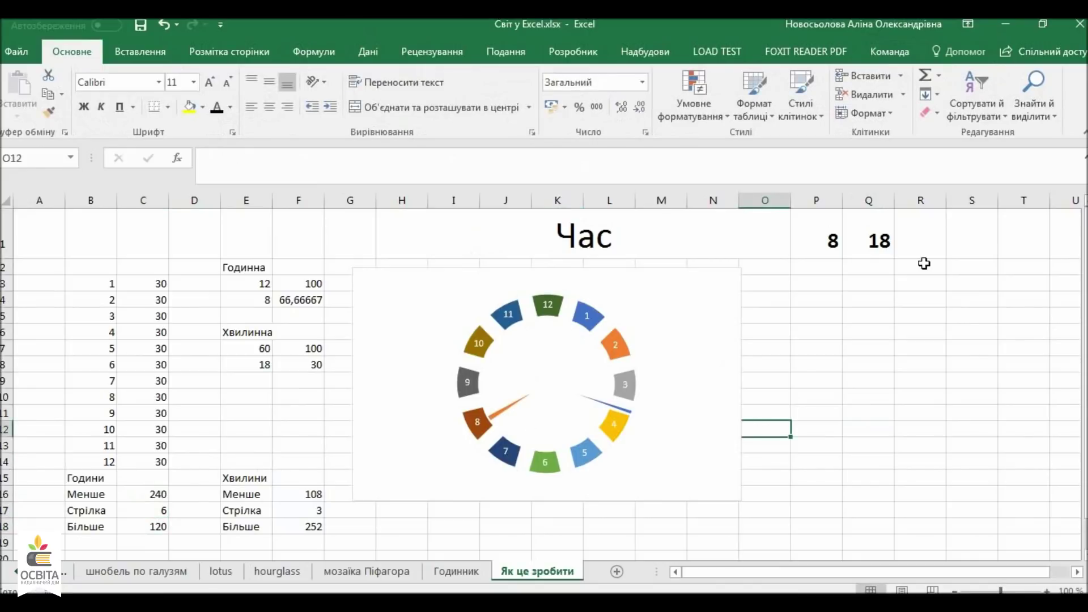
- Test the clock hands by setting the hour in P1 to 17 and the minutes in Q1 to 23
left_click(817, 234)
type("17")
key("Return")
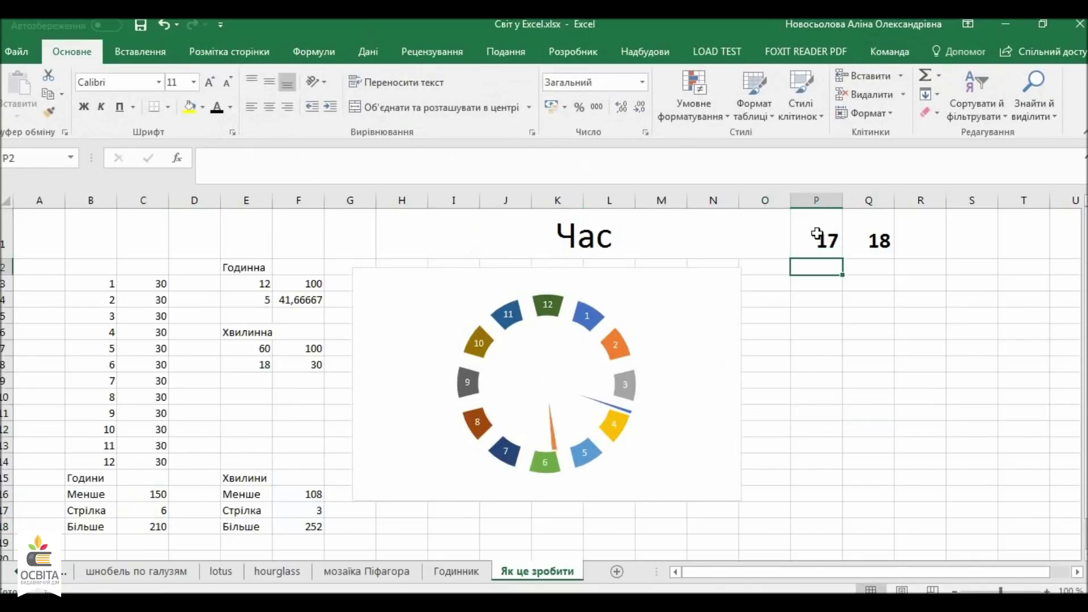
left_click(803, 235)
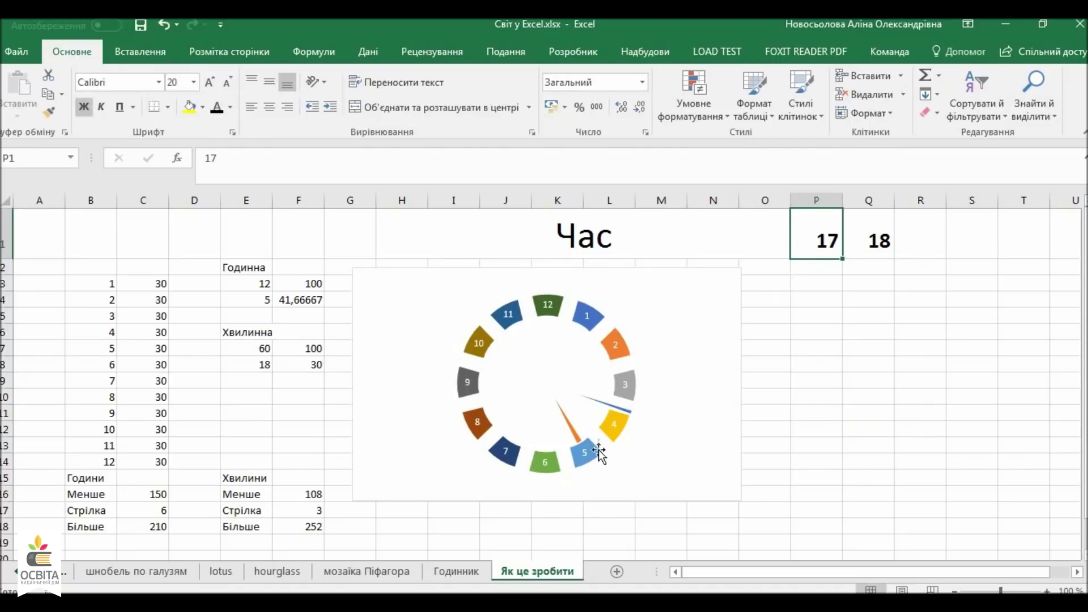
left_click(876, 252)
type("23")
key("Return")
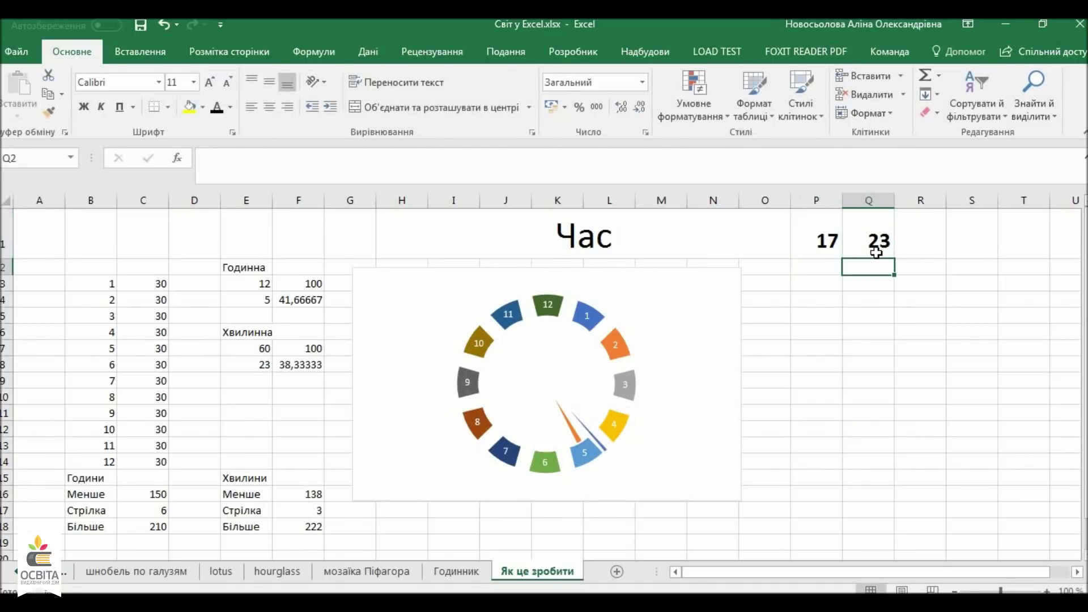
- Test another time by setting the minutes in Q1 to 25 and the hour in P1 to 12
left_click(887, 224)
type("25")
key("Return")
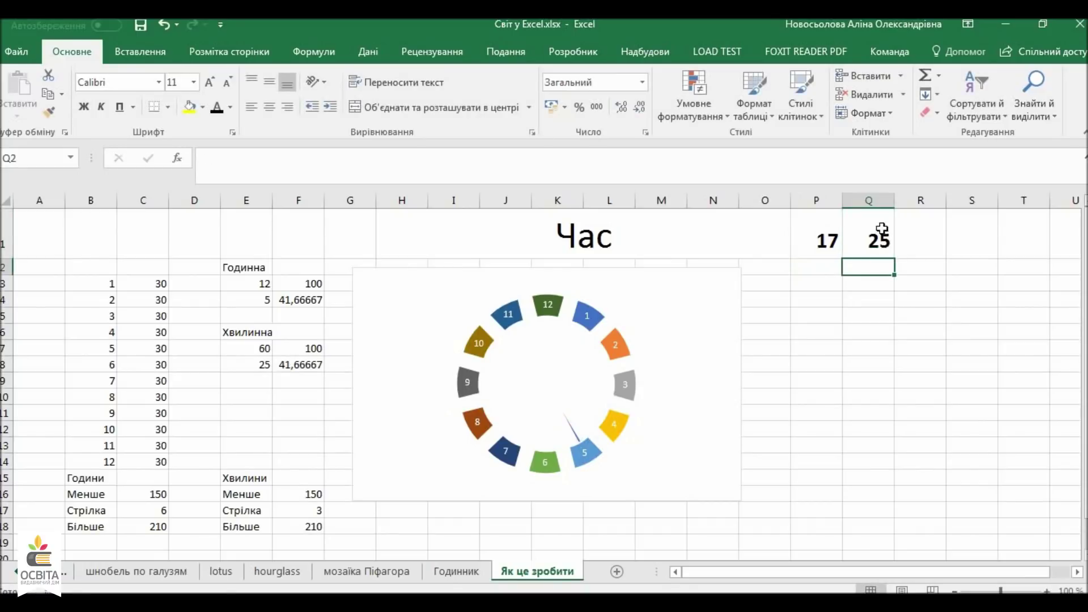
left_click(813, 233)
type("12")
key("Return")
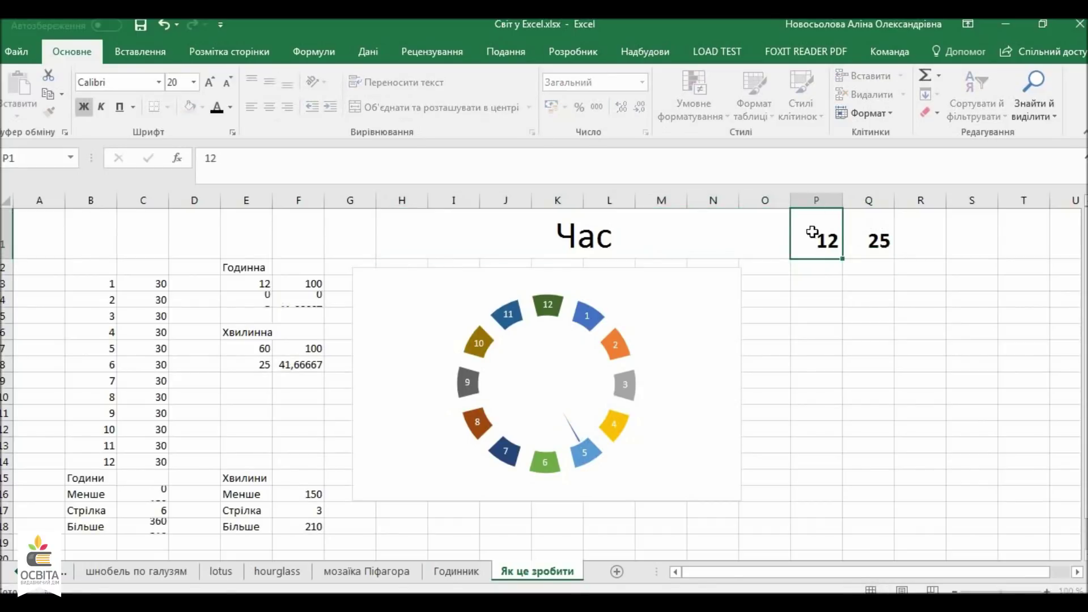
- Enlarge the clock chart and reposition it directly beneath the Час heading
left_click(731, 403)
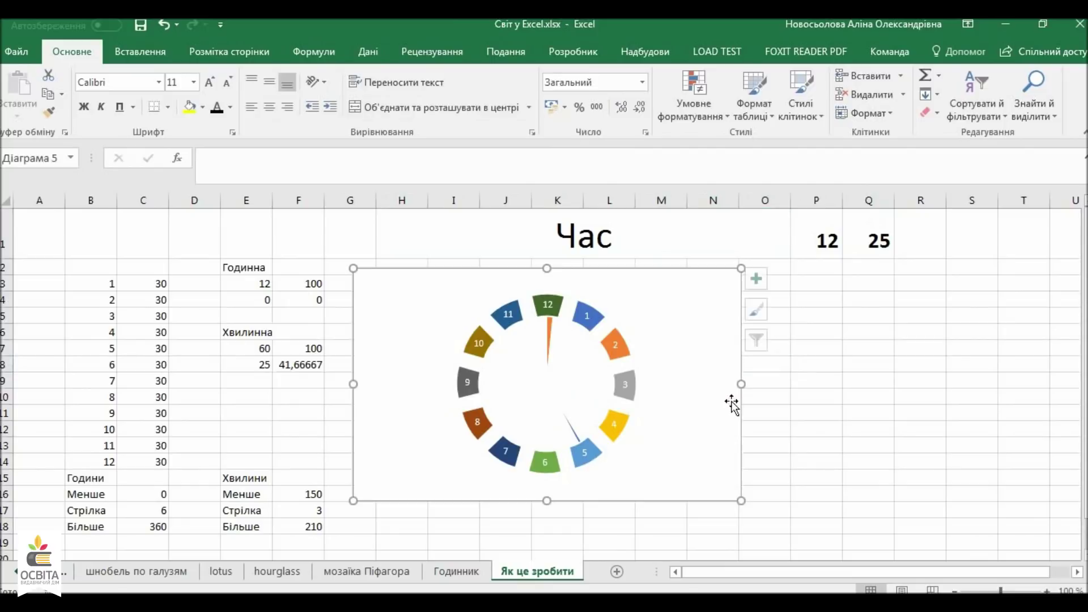
left_click_drag(740, 502, 862, 519)
left_click(974, 392)
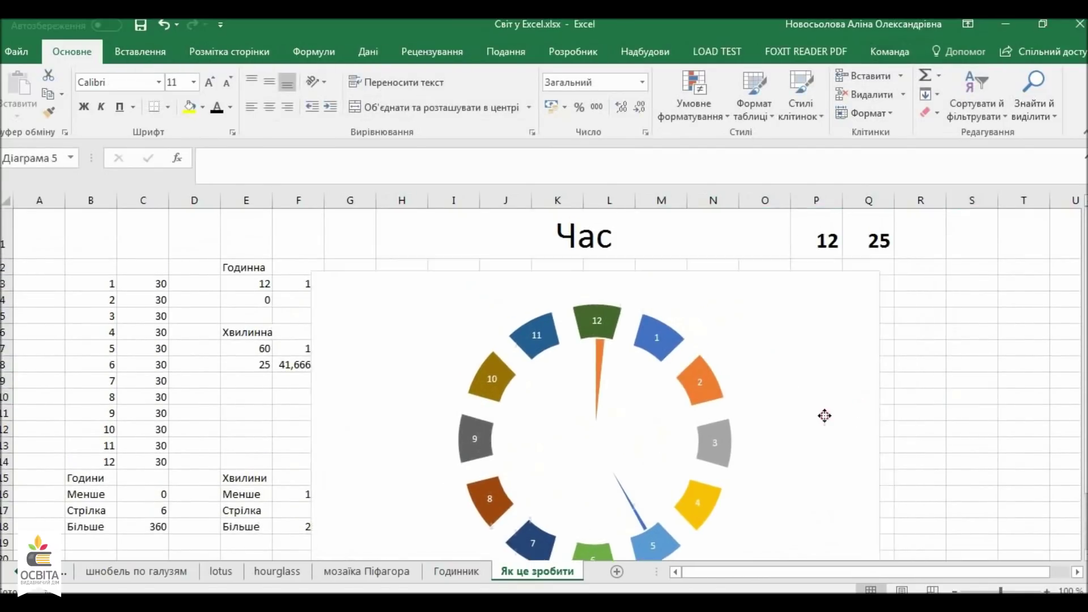
left_click(824, 415)
left_click(986, 396)
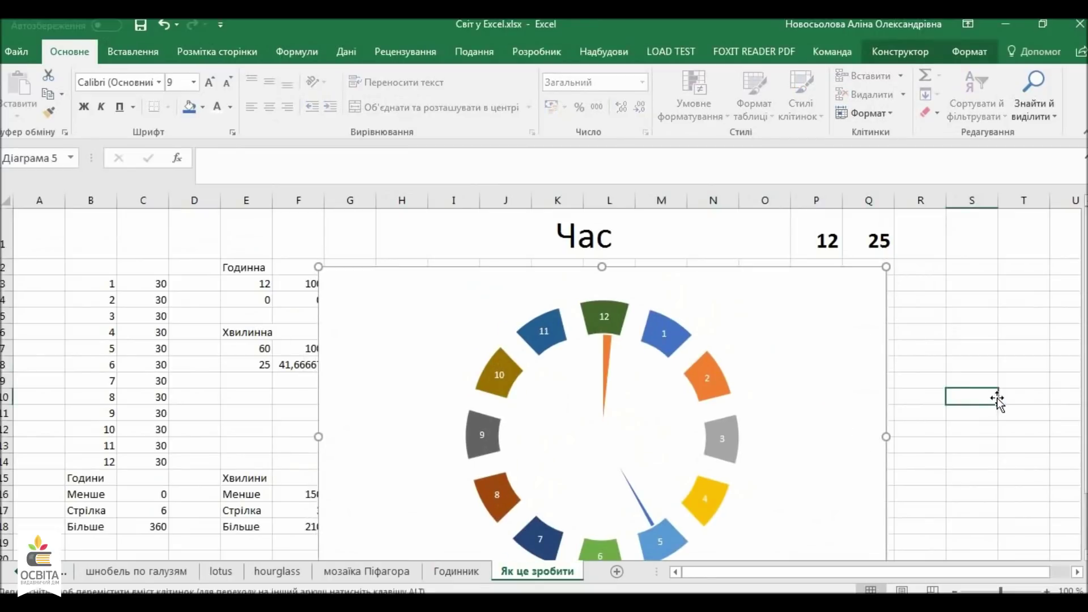
- Fill all twelve segments of the hour ring with the Christmas tree picture from a file
left_click(612, 311)
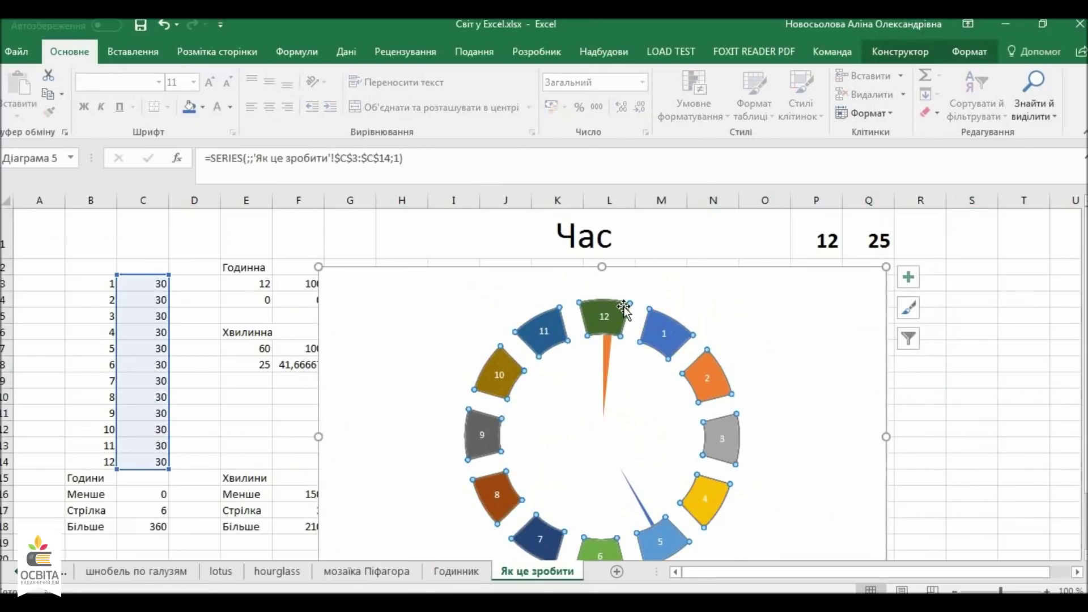
right_click(622, 312)
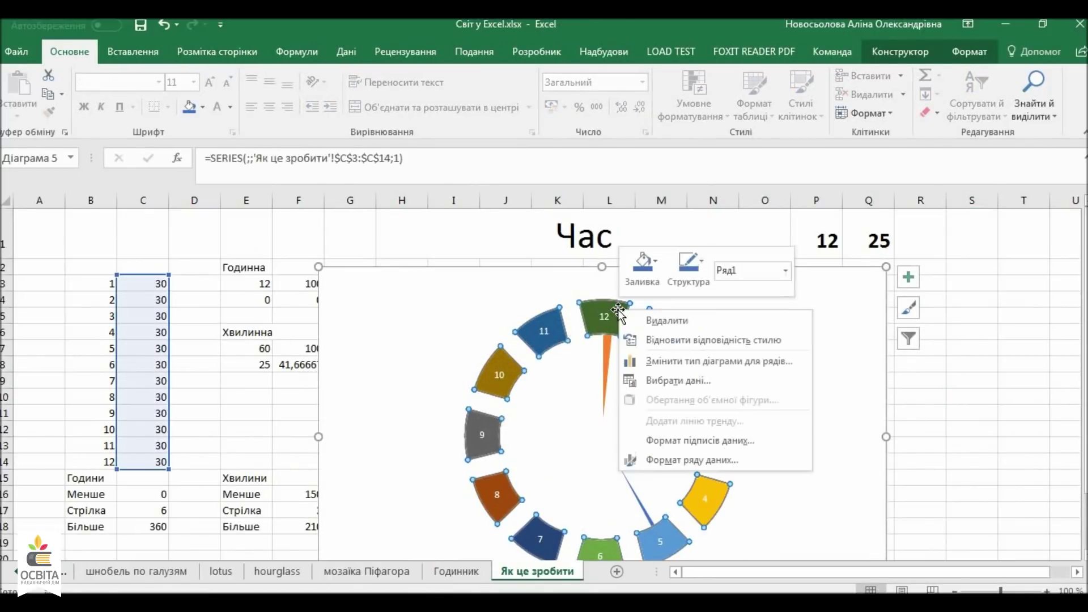
left_click(668, 459)
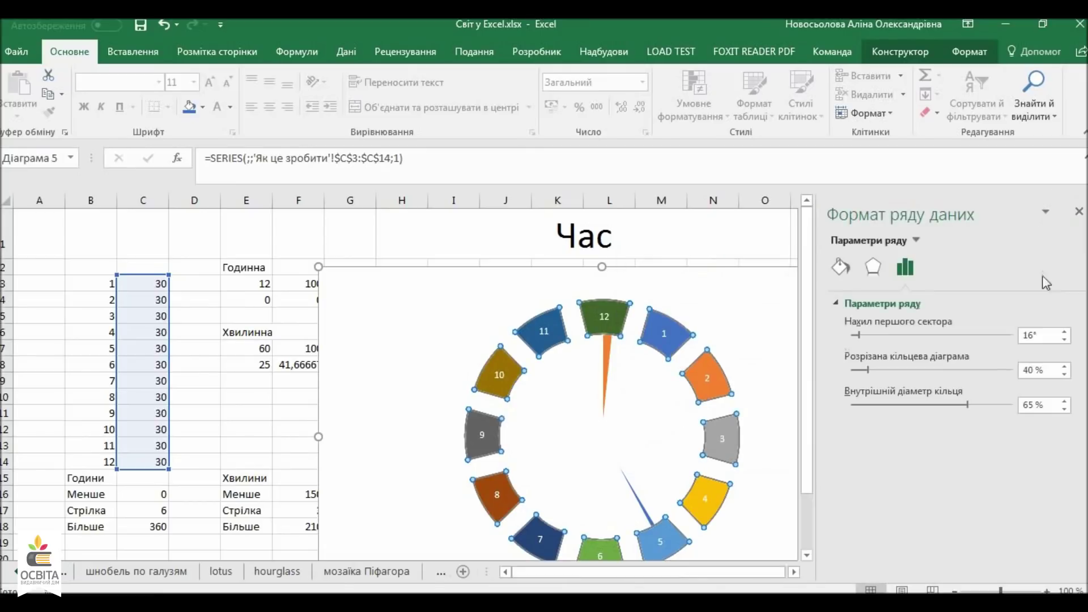
left_click(840, 266)
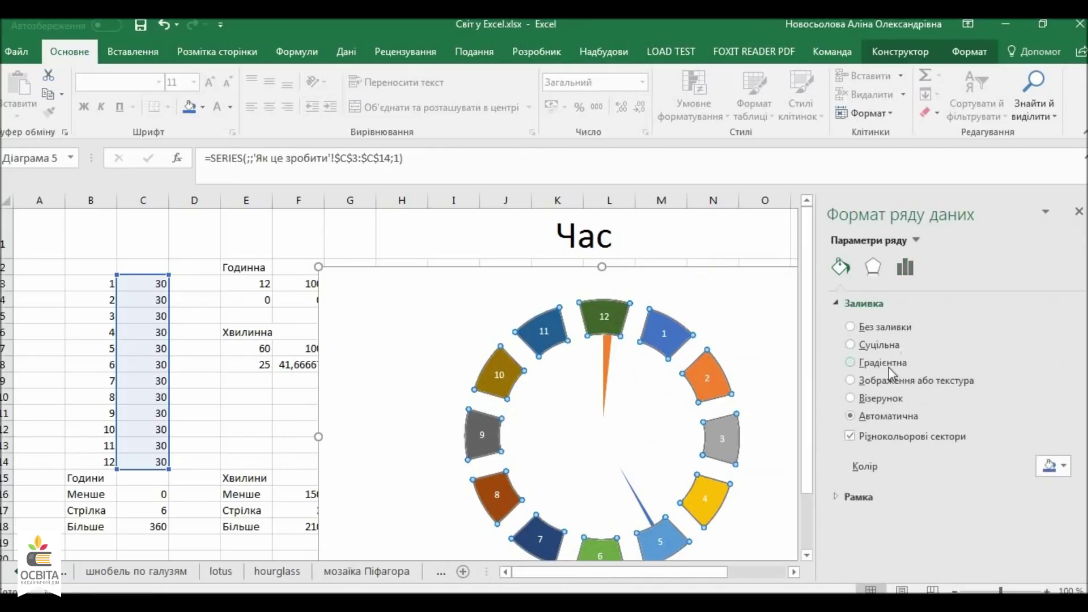
left_click(893, 381)
left_click(877, 475)
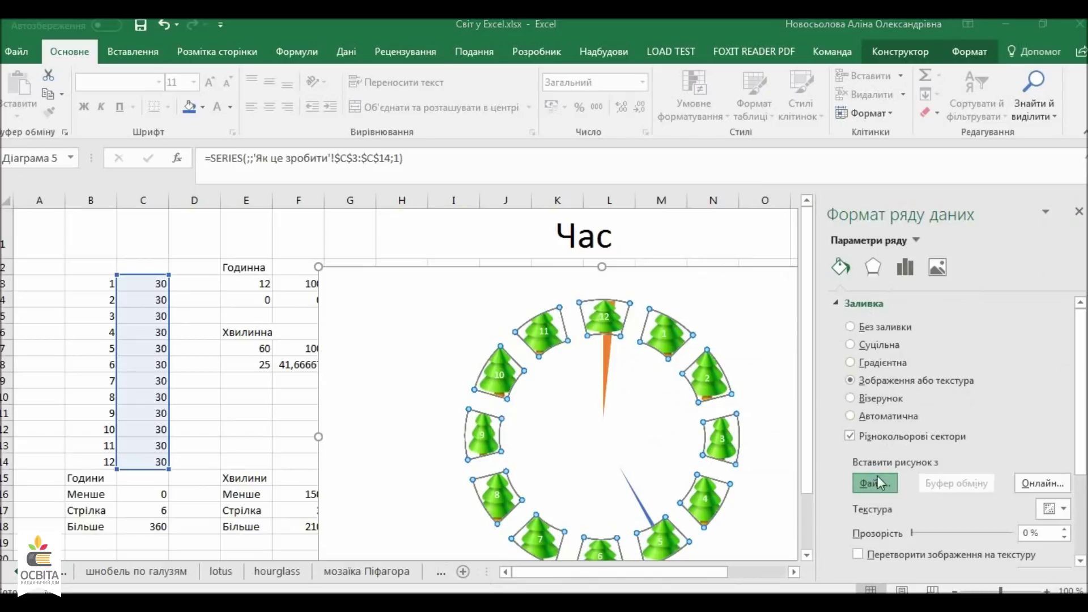
left_click(158, 168)
double_click(159, 168)
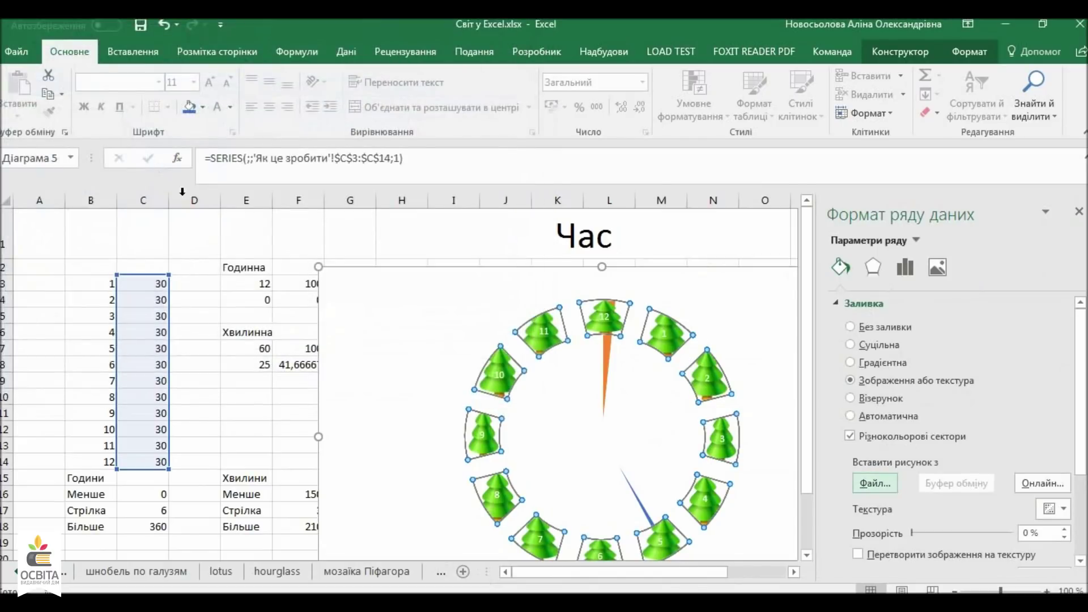
left_click(1079, 212)
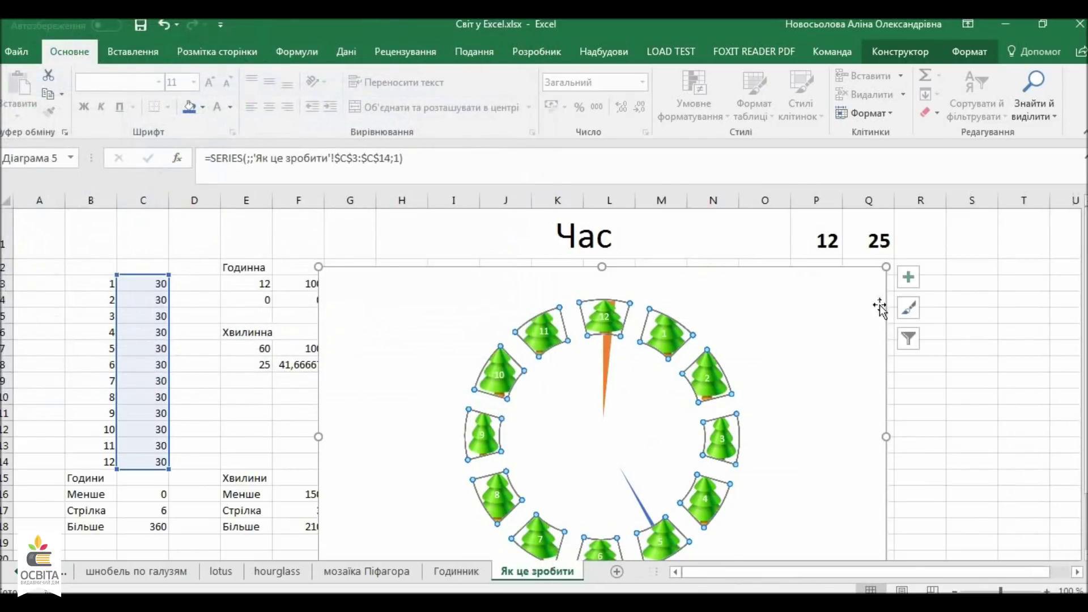
left_click(971, 381)
- Apply the semi-transparent green preset shape style to the hour number labels
left_click(610, 321)
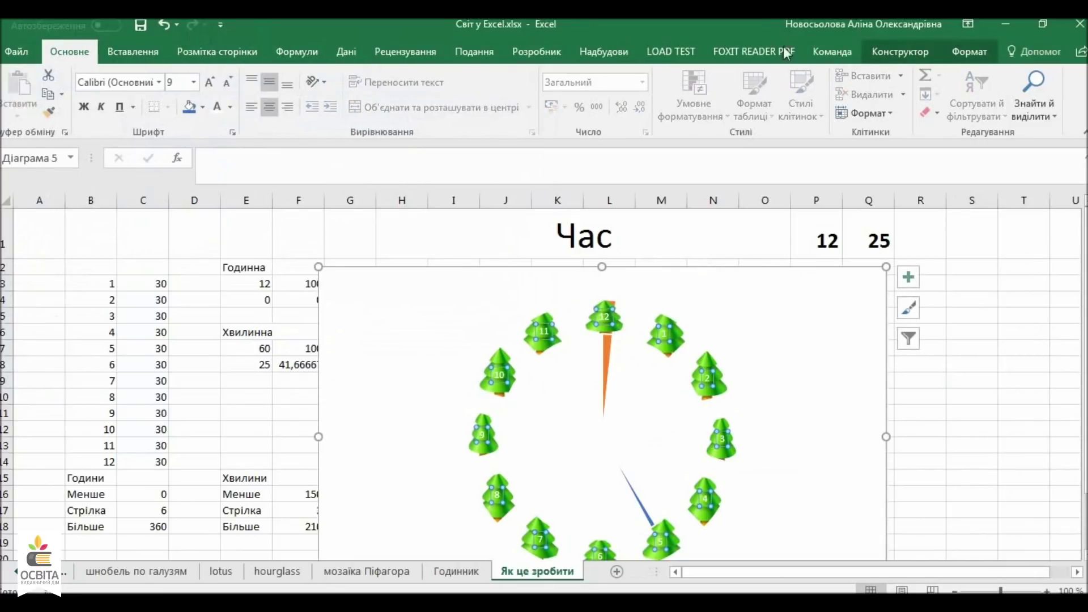
left_click(969, 51)
left_click(443, 110)
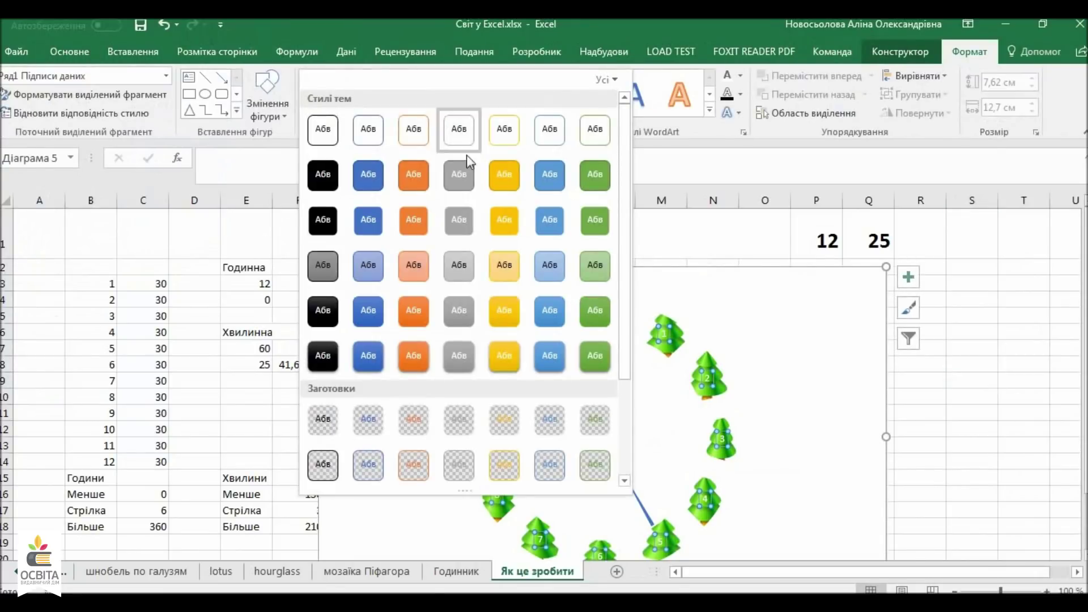
scroll(593, 396, "down", 3)
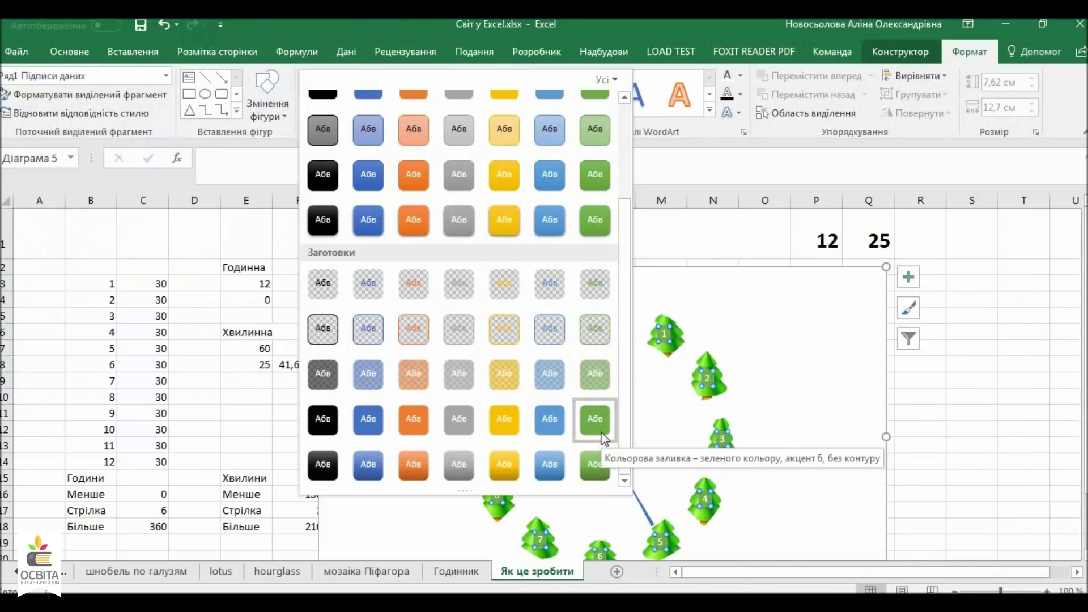
left_click(597, 378)
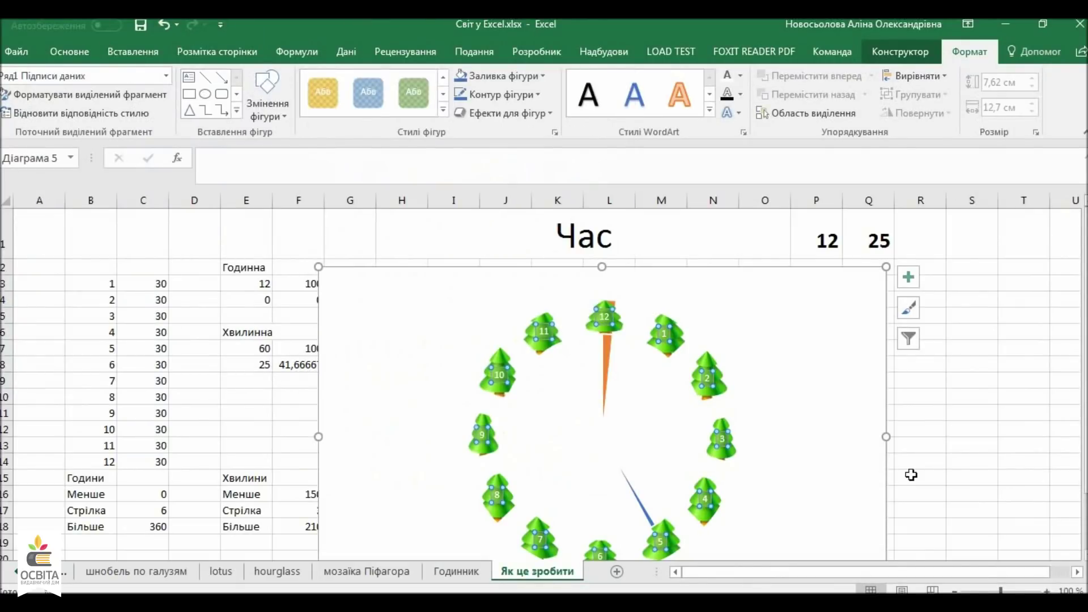
- Increase the font size of the hour number labels by three increments
left_click(70, 52)
left_click(208, 84)
left_click(208, 84)
left_click(209, 83)
left_click(959, 436)
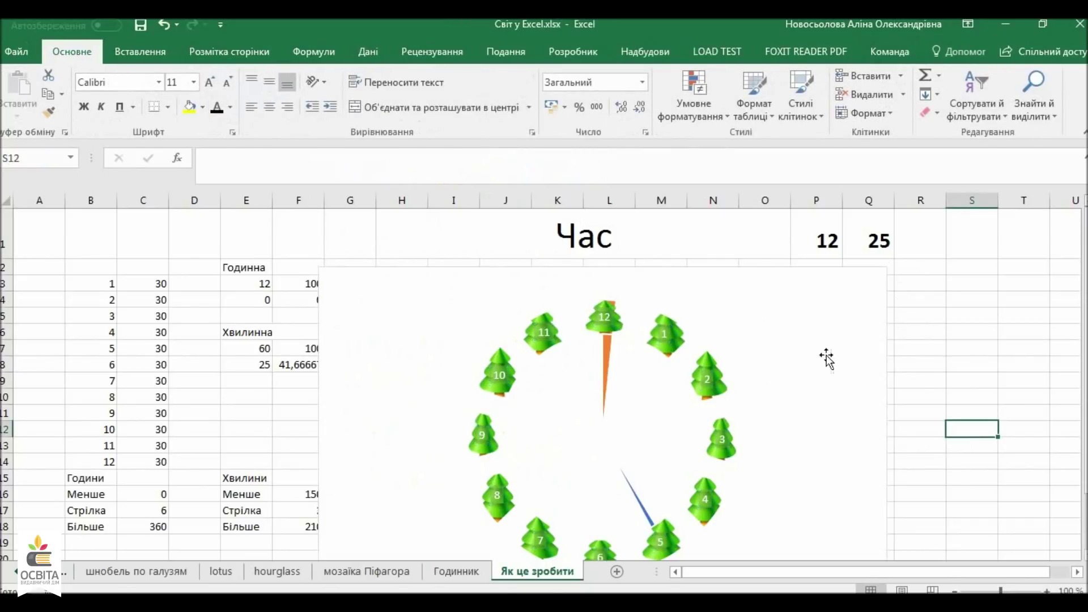
- Copy the Santa Claus picture from the Годинник sheet and paste it onto the Як це зробити sheet
scroll(857, 340, "down", 2)
scroll(429, 528, "up", 2)
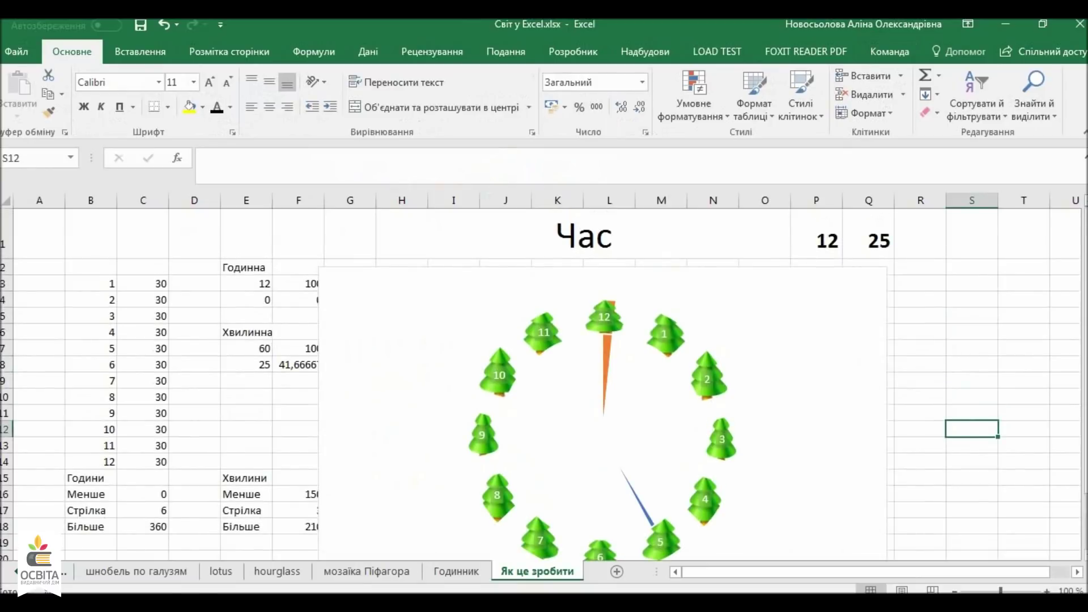
left_click(457, 571)
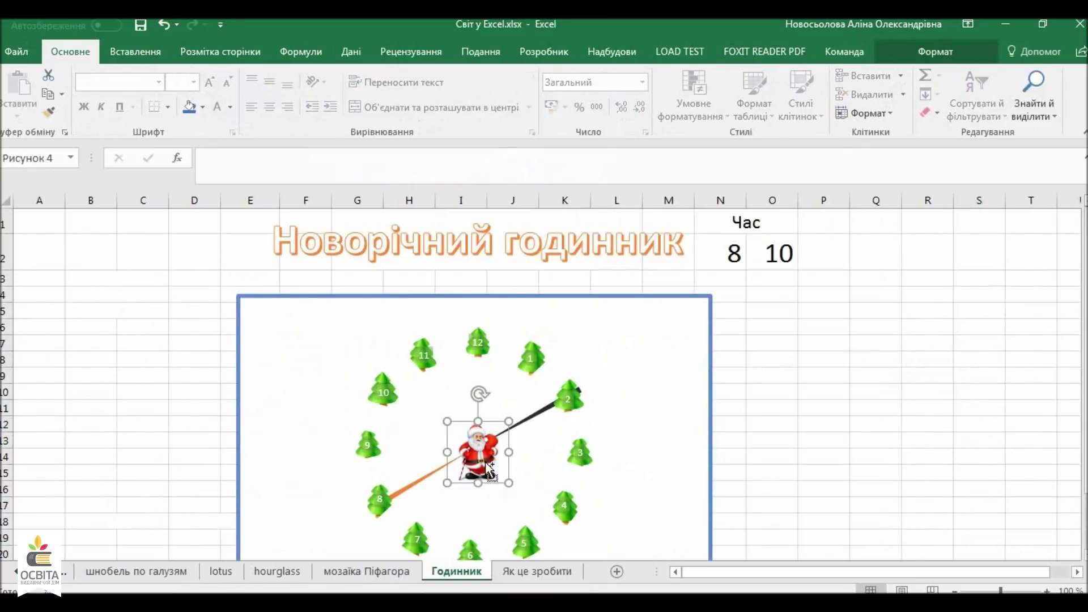
left_click(538, 570)
key("ctrl+v")
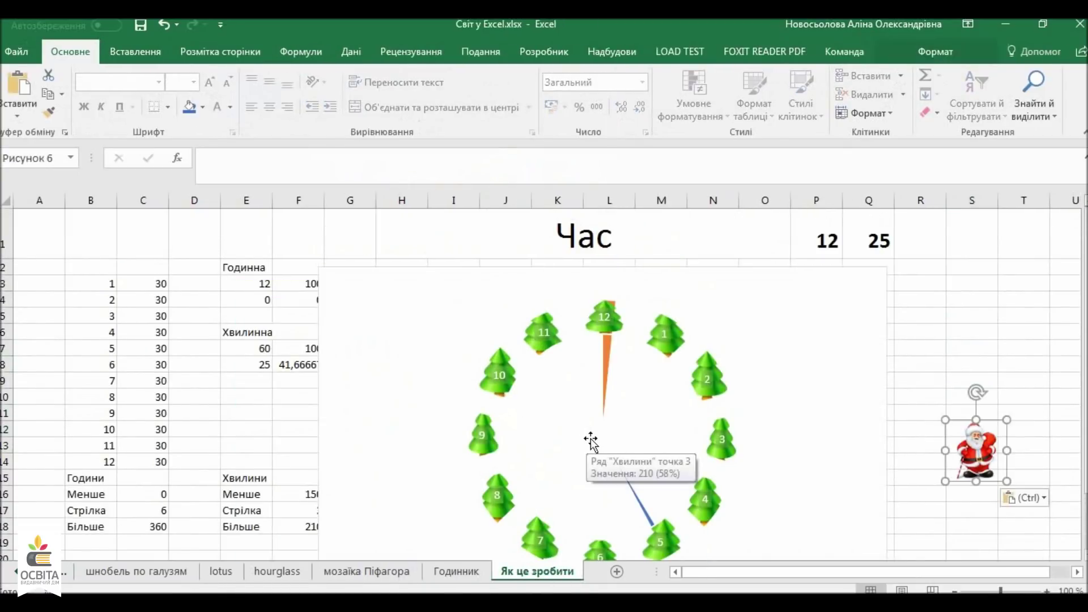
- Move the Santa Claus picture to the centre of the clock face and enlarge it slightly
left_click_drag(960, 449, 567, 441)
left_click(637, 473)
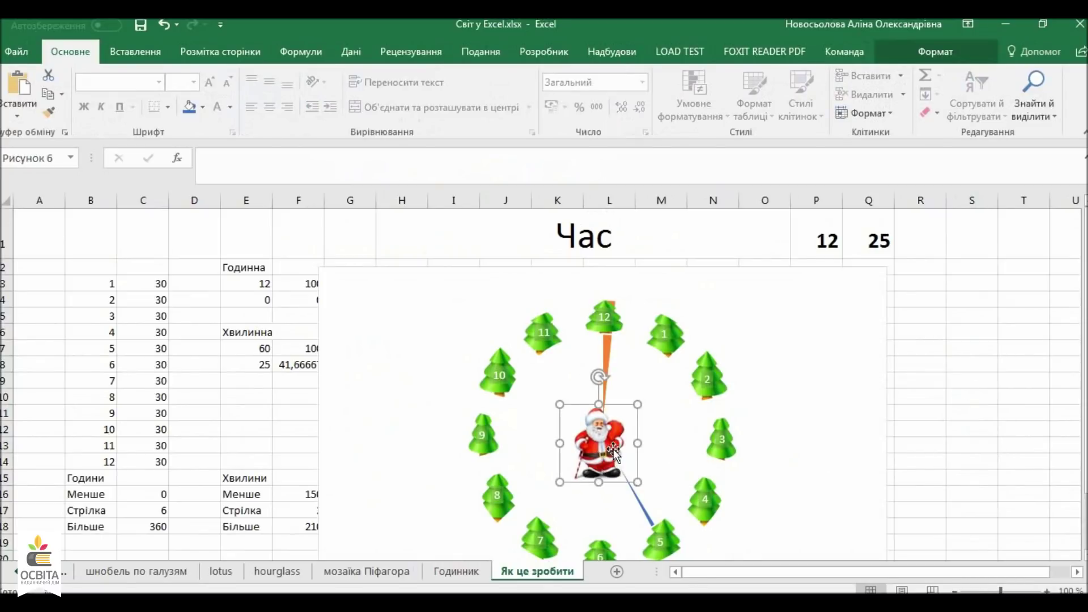
left_click_drag(637, 474, 640, 466)
scroll(922, 434, "down", 1)
scroll(918, 435, "up", 1)
left_click(929, 398)
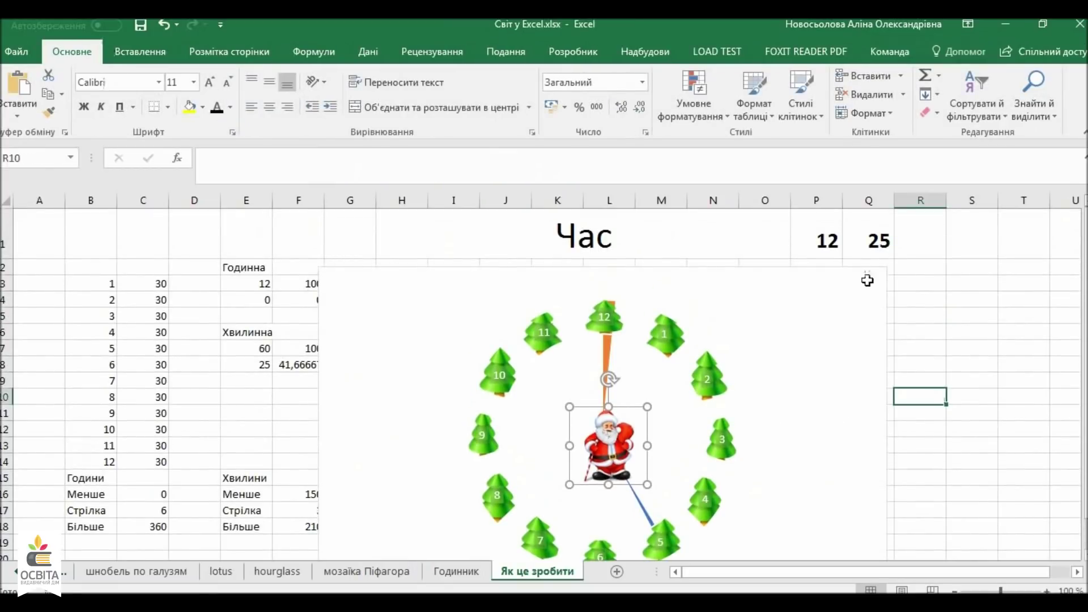
- Set the clock's time to 15 hours in P1 and 30 minutes in Q1
left_click(828, 240)
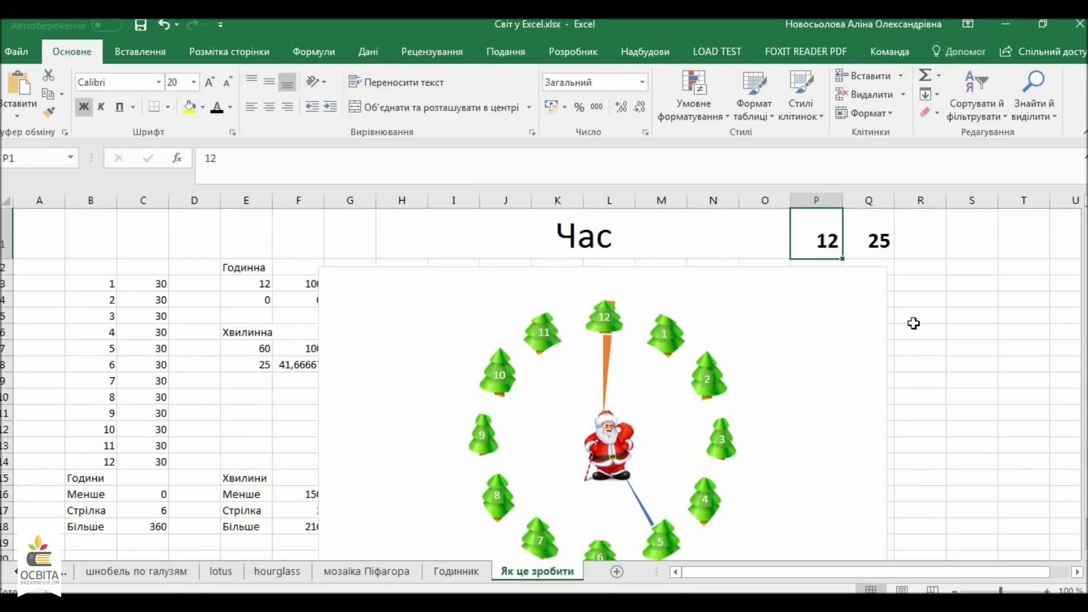
type("15")
key("Return")
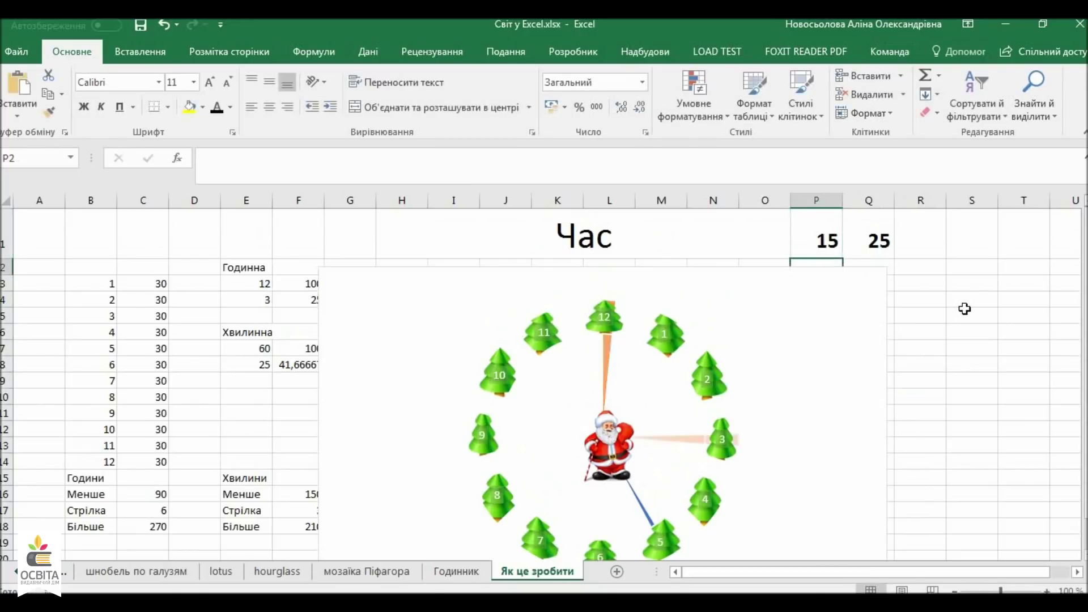
left_click(864, 255)
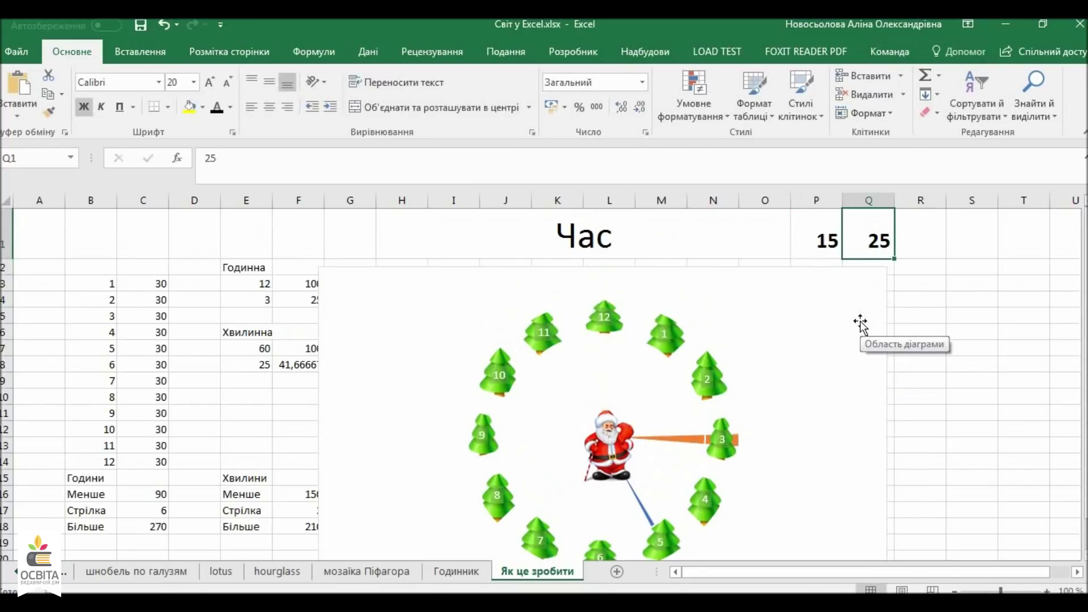
type("30")
key("Return")
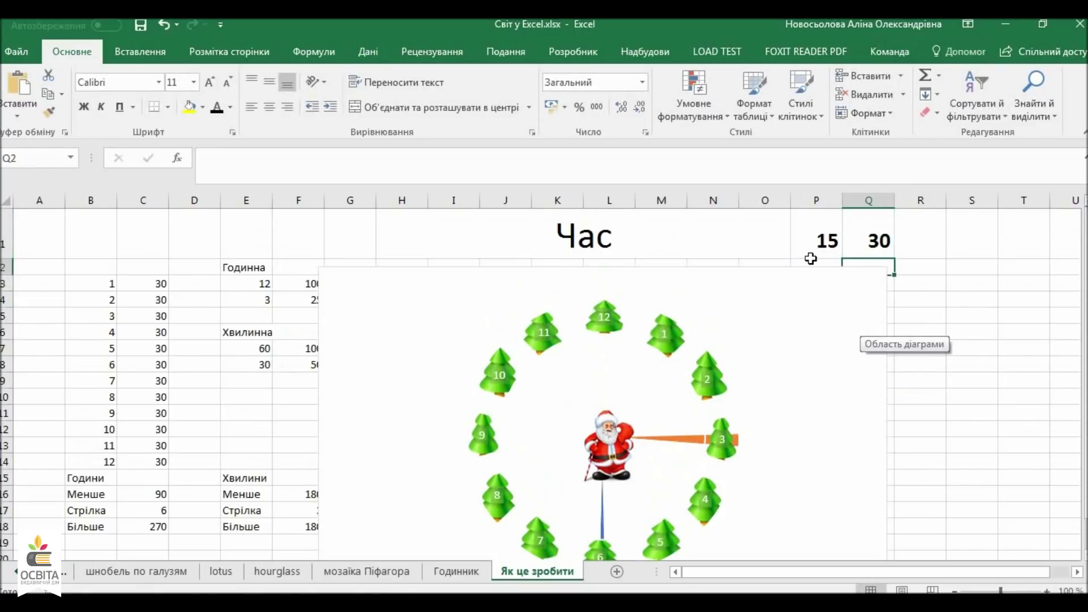
- Try the hour values 6 and 7 in P1 to test the clock's hour hand
left_click(811, 247)
type("6")
key("Return")
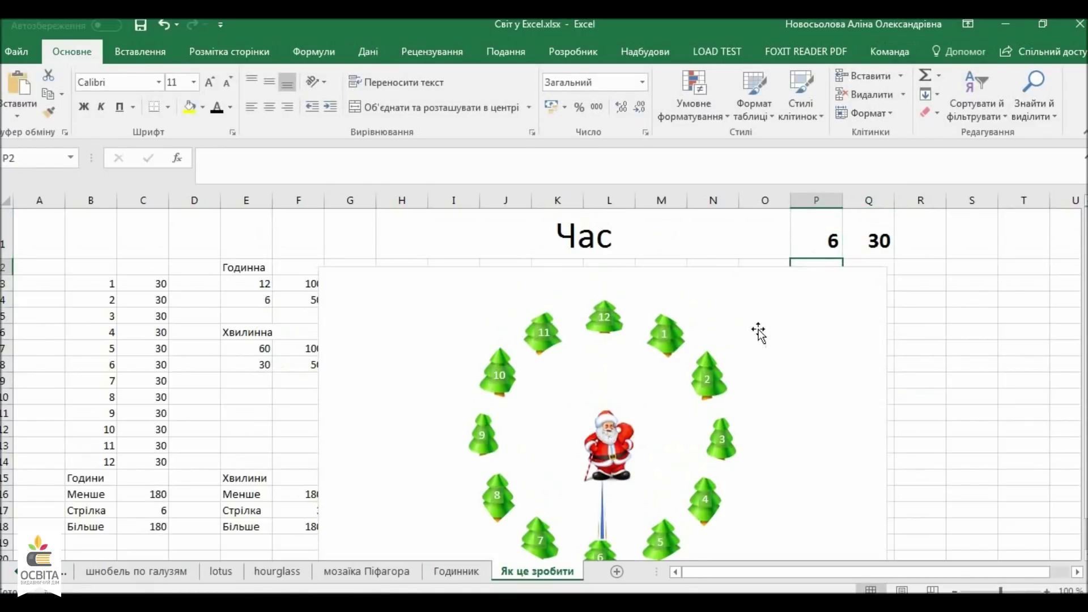
left_click(819, 226)
type("7")
key("Return")
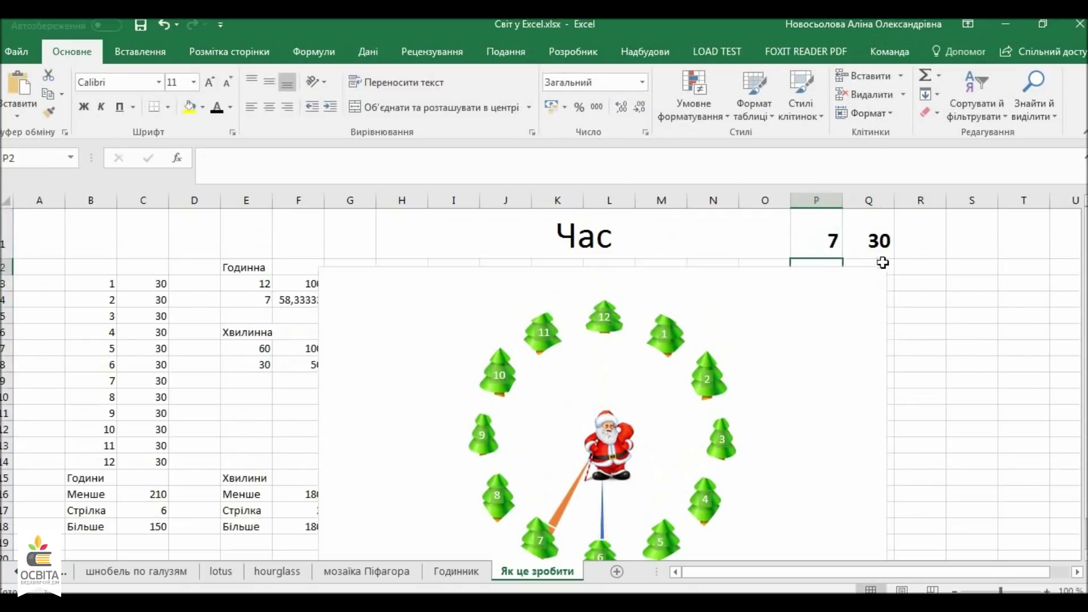
scroll(873, 272, "down", 2)
left_click(932, 340)
scroll(933, 346, "up", 2)
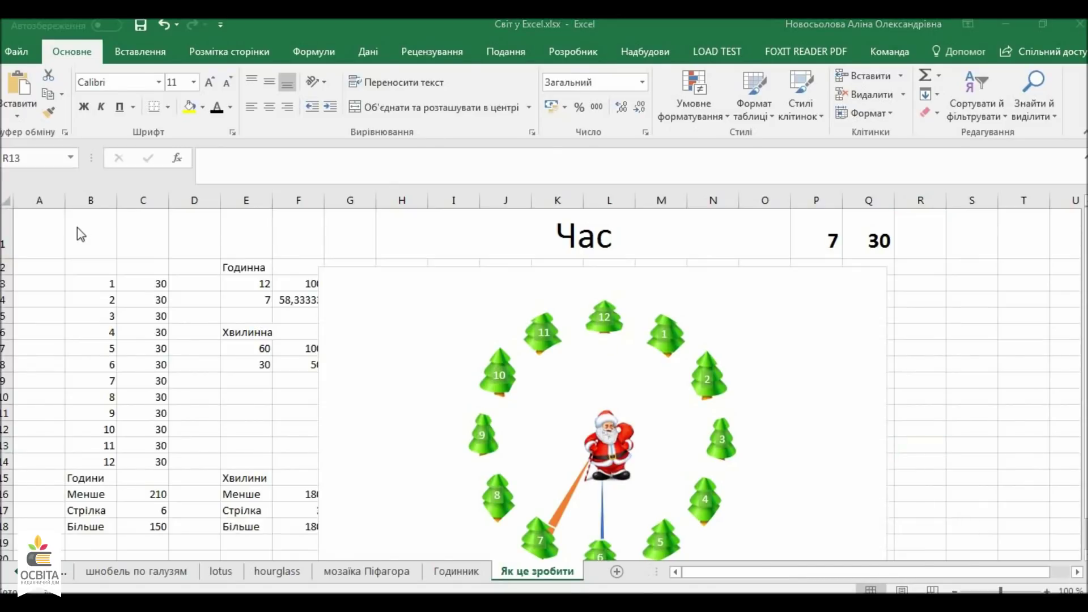
- Hide the helper data in B1:G19 by setting its font colour to white
left_click_drag(69, 259, 340, 547)
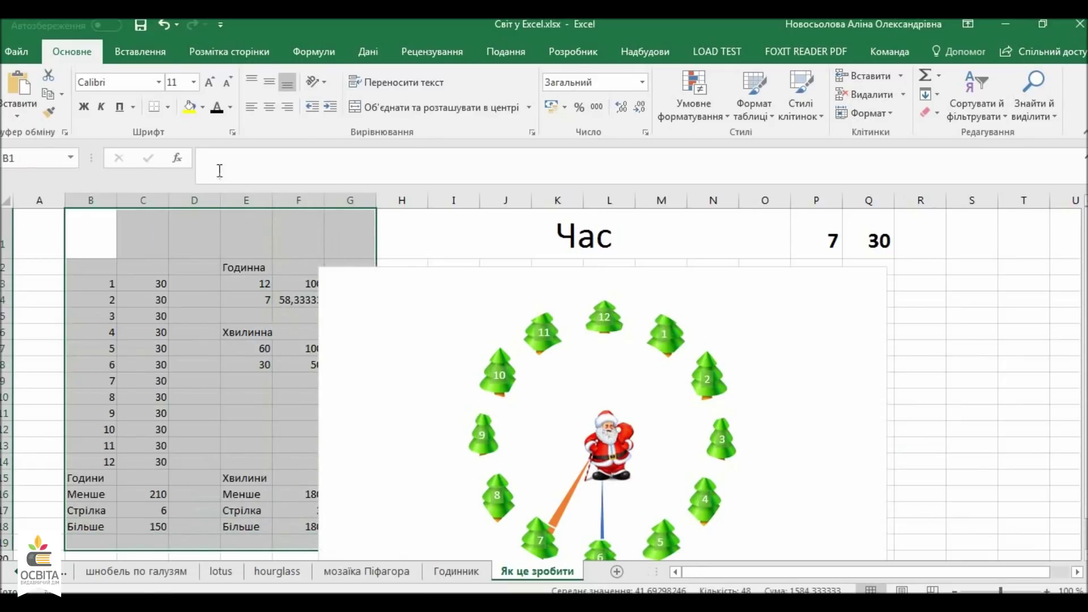
left_click(231, 108)
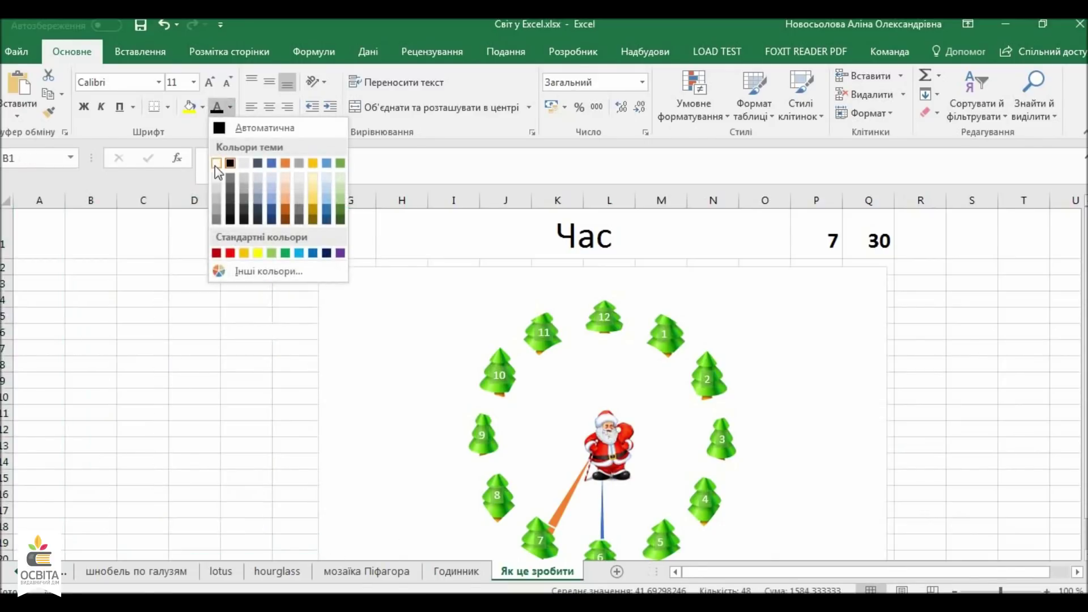
left_click(216, 165)
left_click(256, 268)
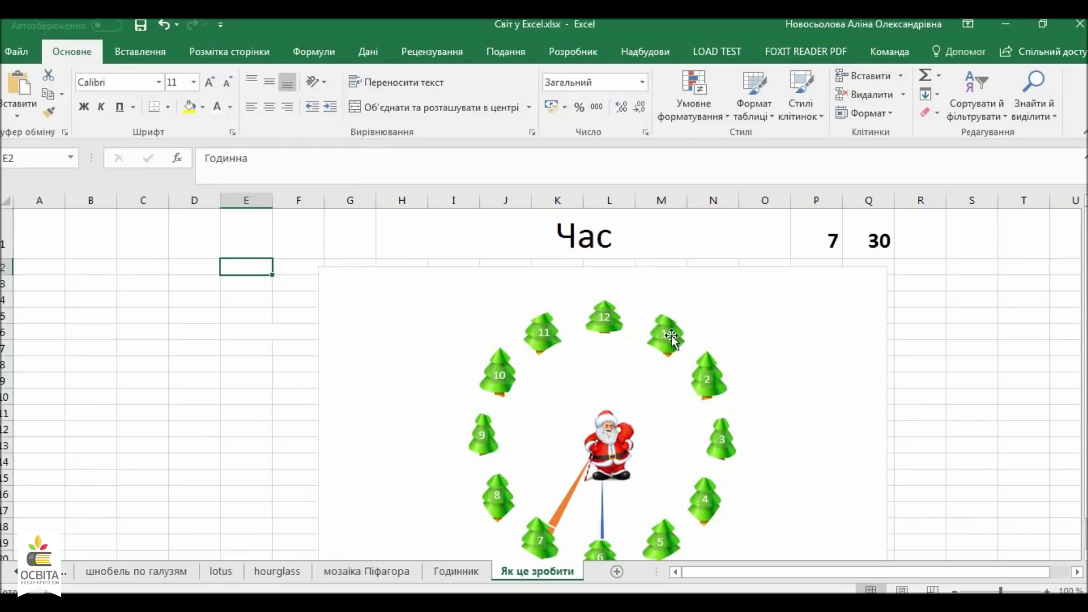
- Set the clock's hour in P1 to 5
left_click(919, 354)
scroll(870, 395, "down", 1)
scroll(874, 400, "up", 1)
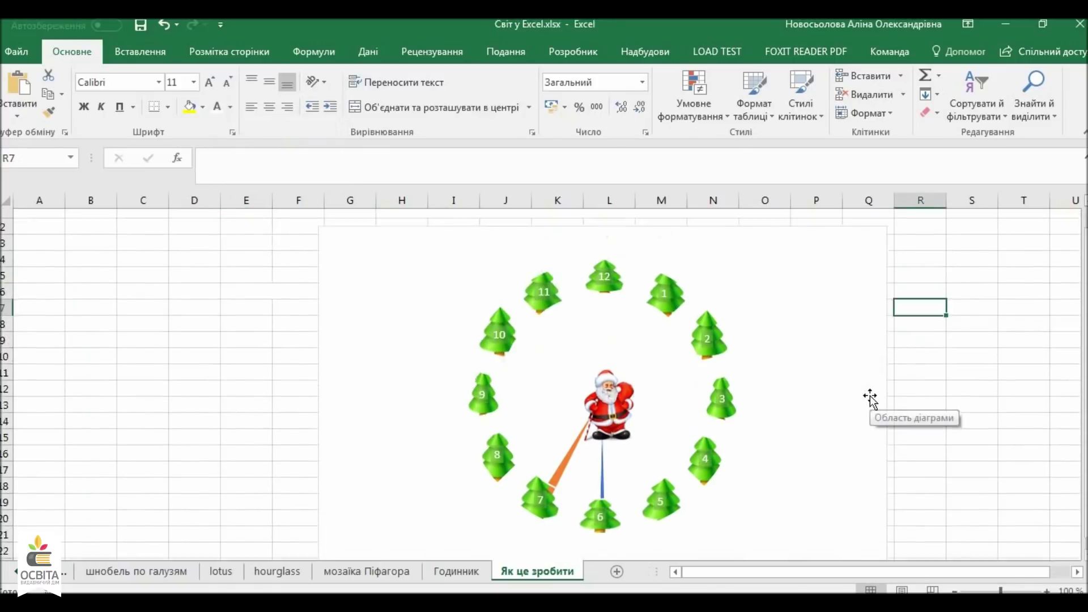
scroll(914, 419, "down", 1)
scroll(913, 415, "up", 1)
left_click(830, 240)
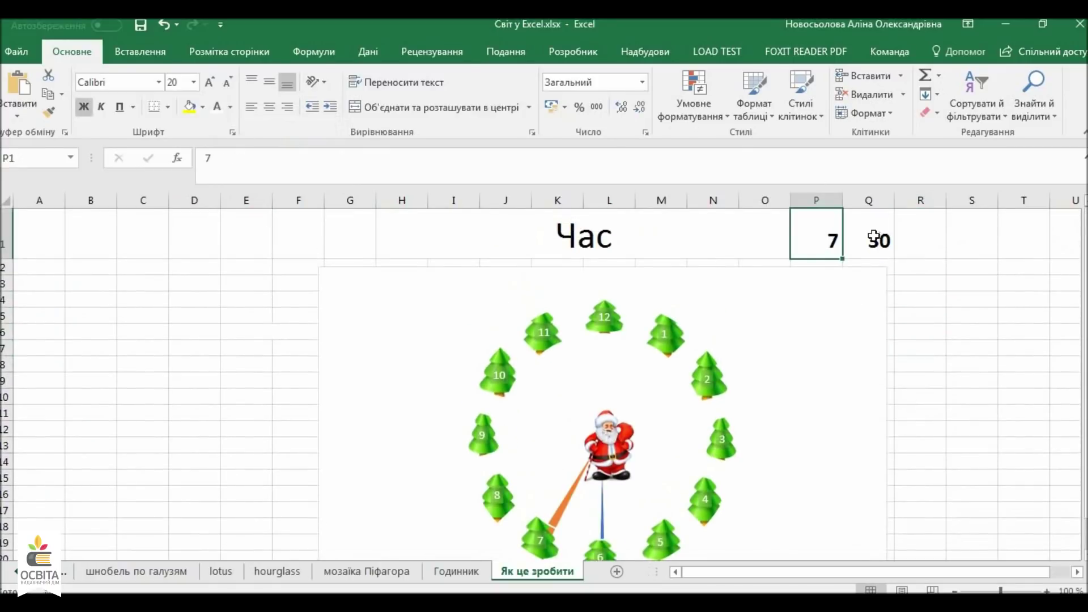
type("5")
key("Return")
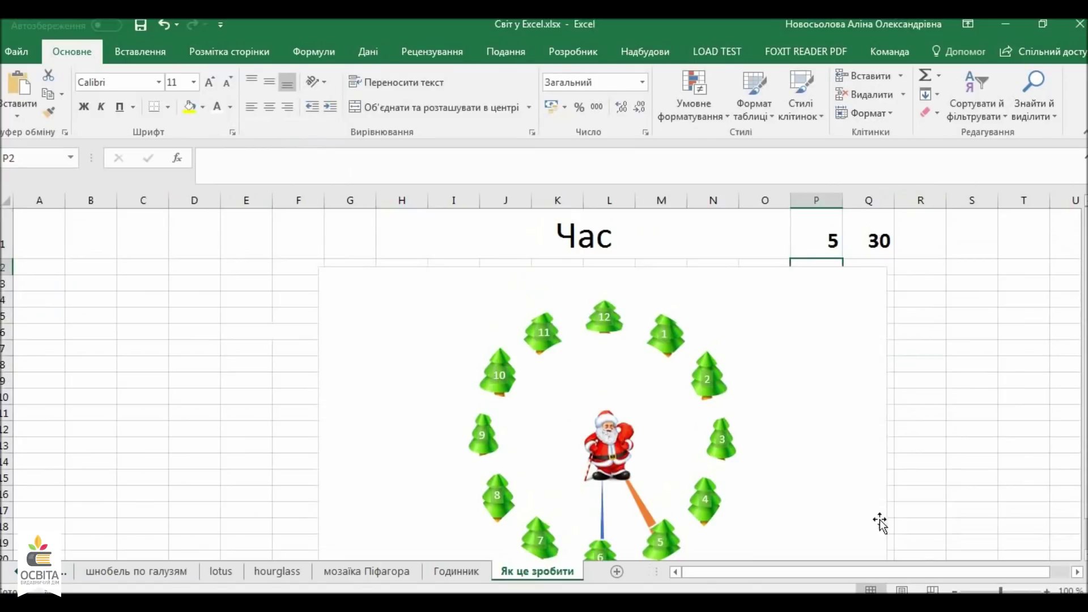